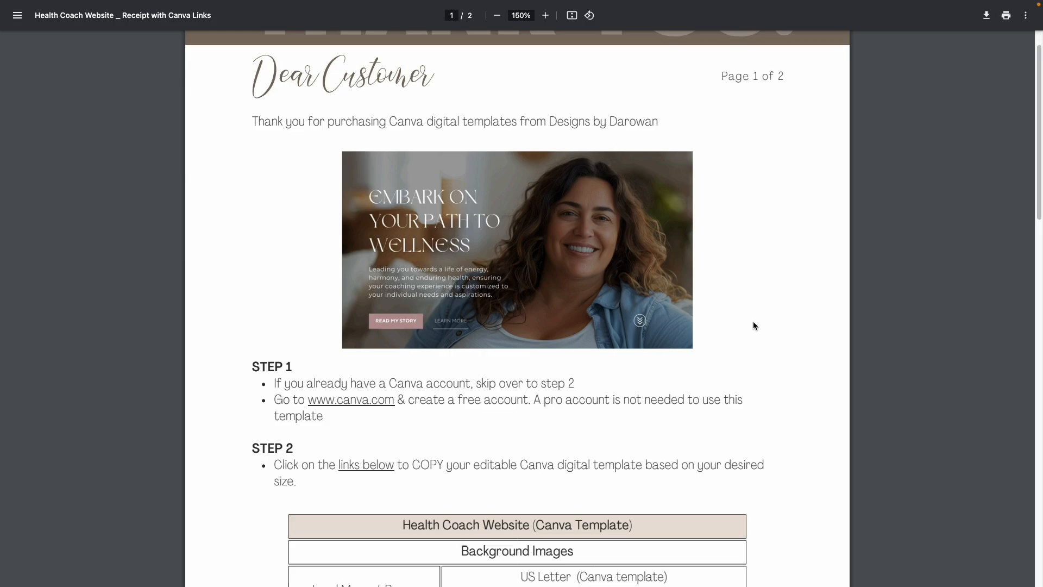
# Open the Health Coach Website Canva template from the receipt PDF and use the template for a new design
pyautogui.scroll(1, 717, 303)
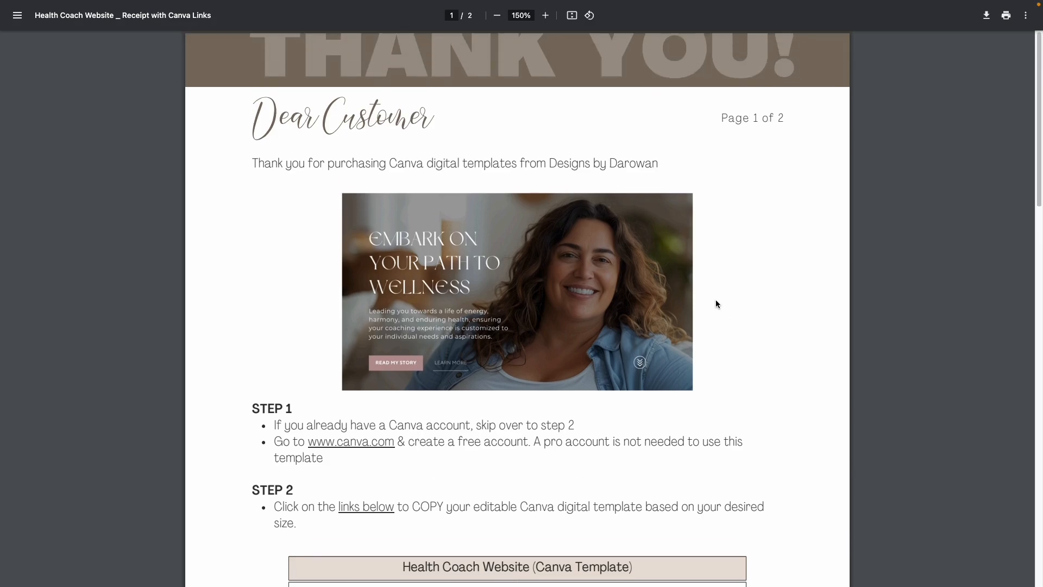
pyautogui.scroll(-2, 716, 302)
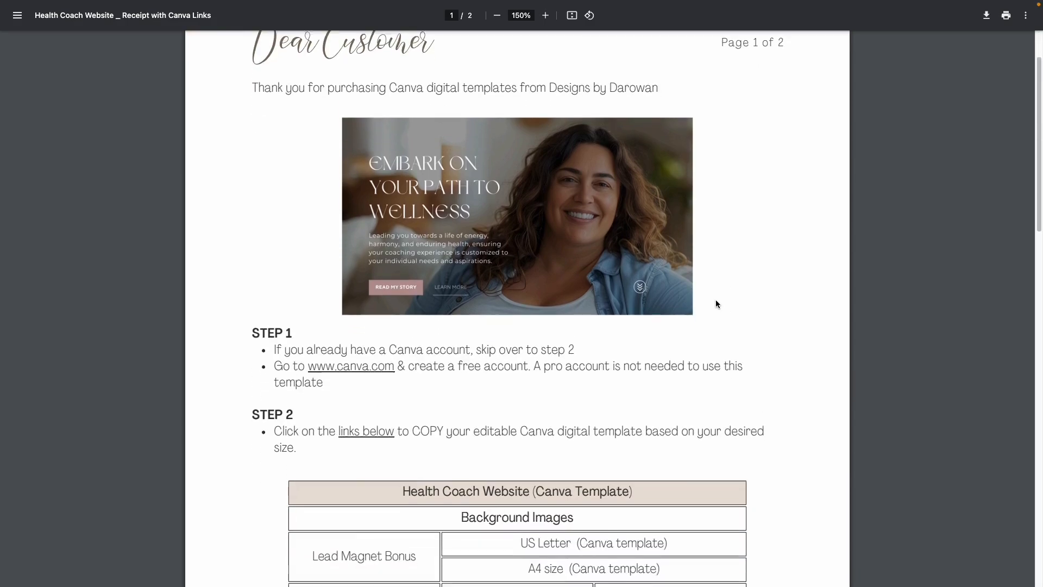
pyautogui.scroll(1, 527, 386)
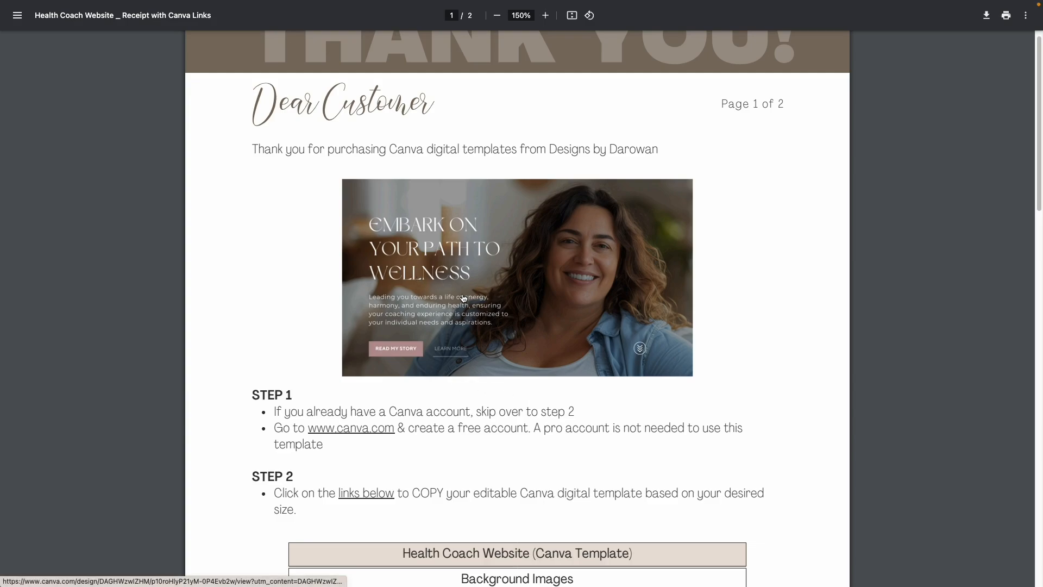
pyautogui.scroll(-3, 462, 299)
pyautogui.scroll(-1, 461, 299)
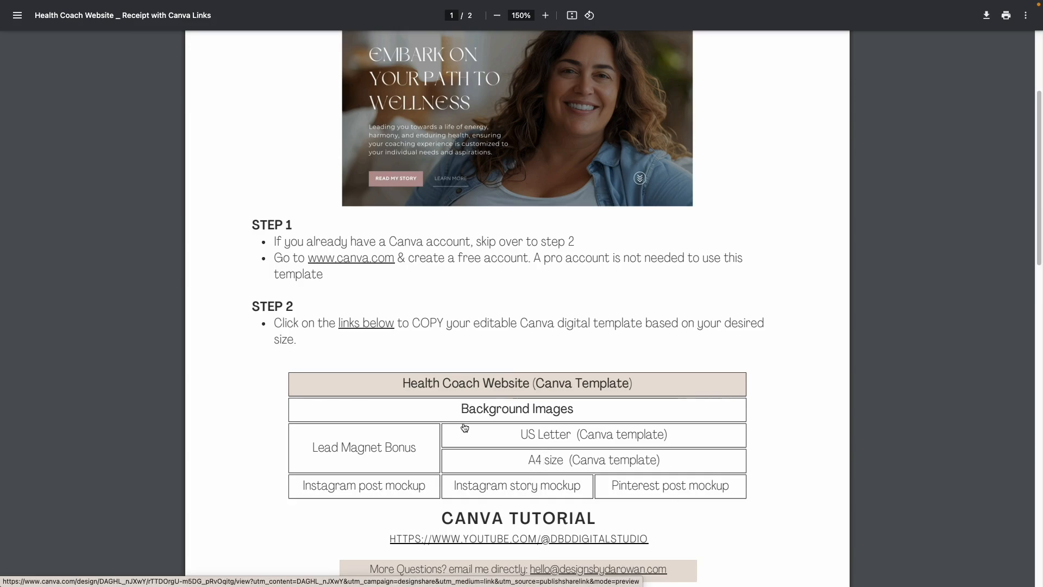
pyautogui.scroll(3, 463, 425)
pyautogui.click(546, 336)
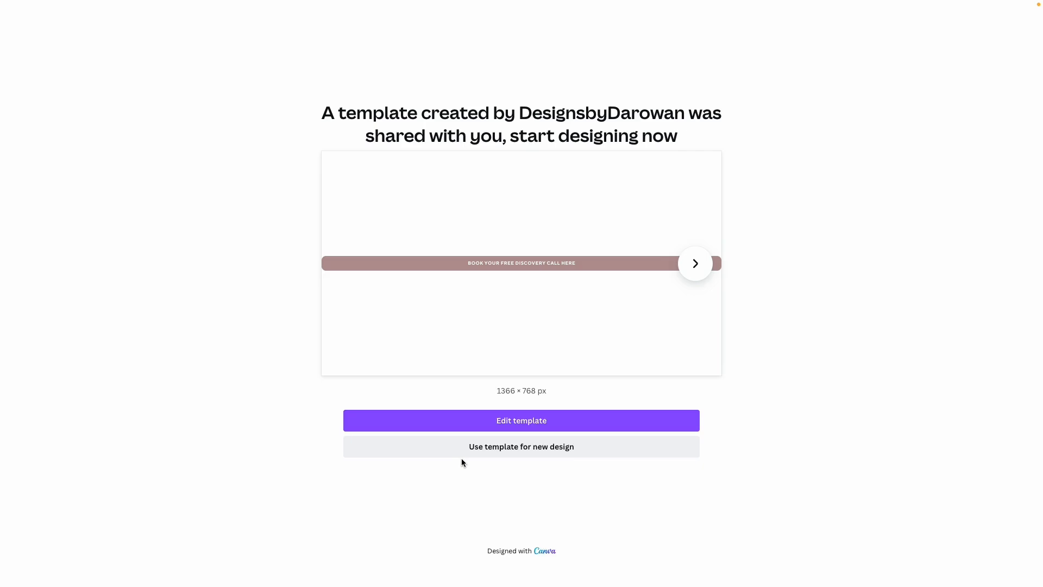
pyautogui.click(524, 452)
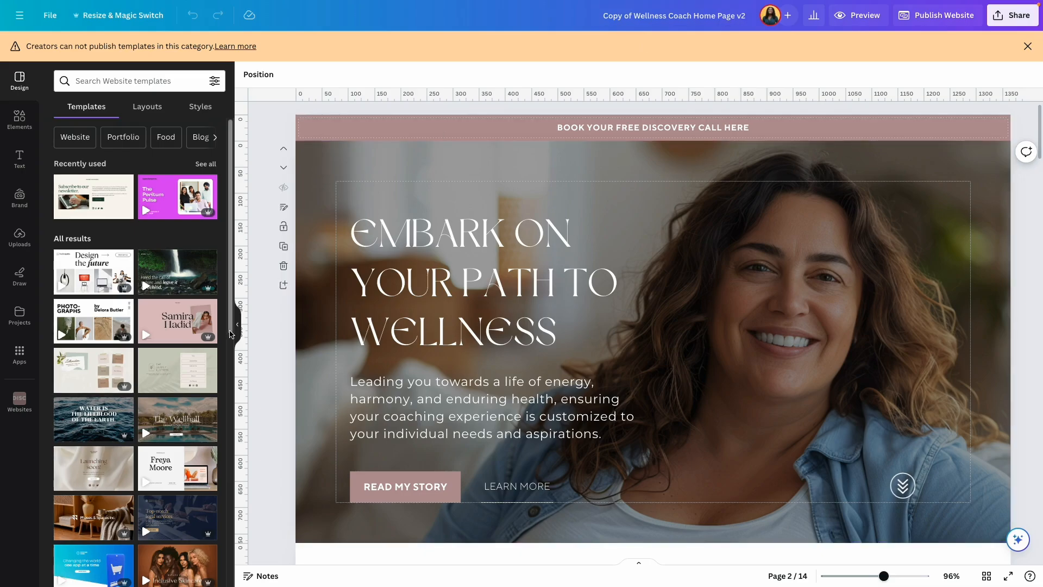
# Collapse the website templates panel, check all pages in the grid overview, and return to the hero page in the editor
pyautogui.click(236, 326)
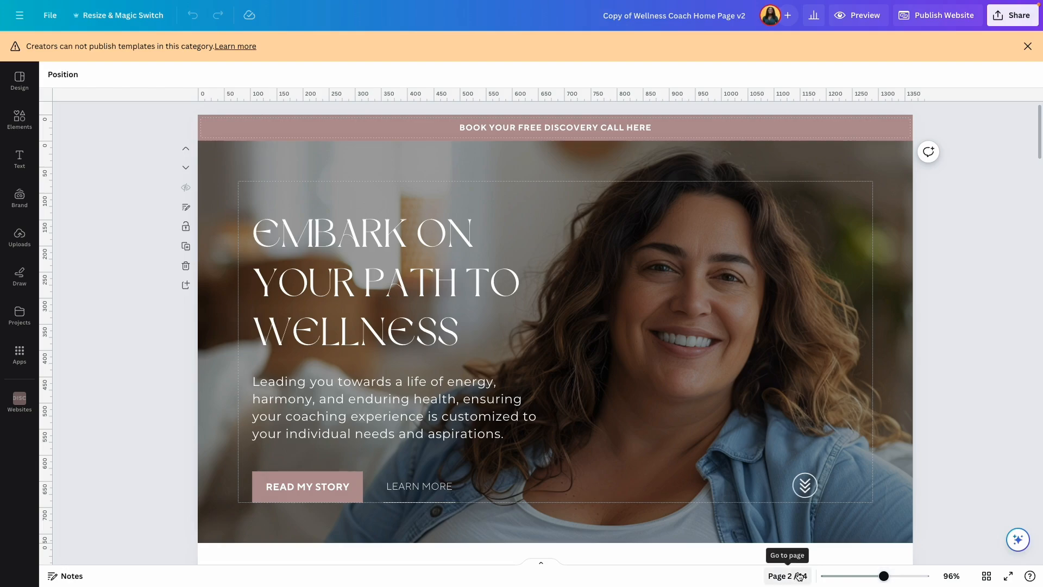
pyautogui.click(987, 576)
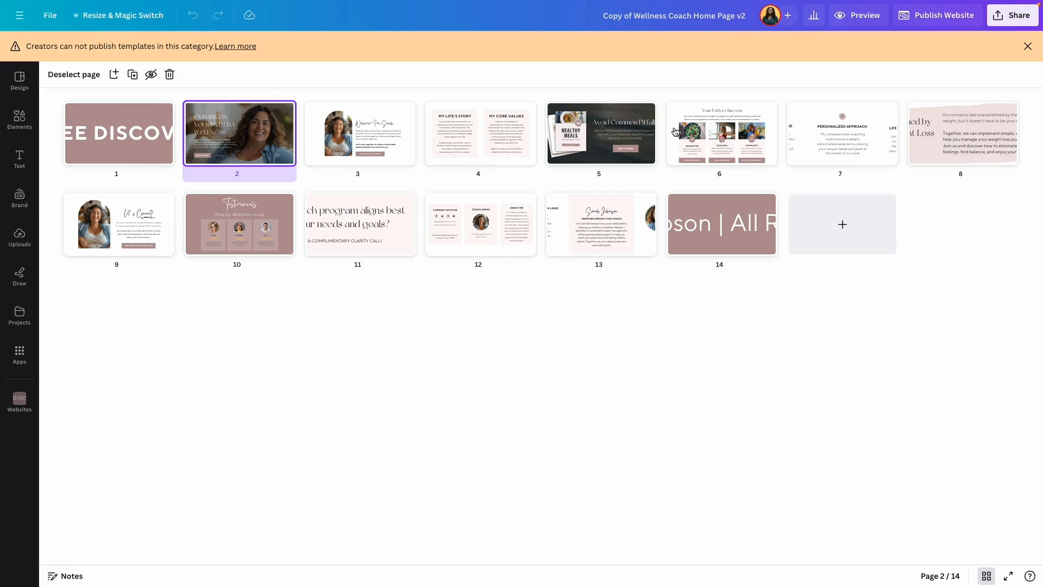
pyautogui.doubleClick(142, 135)
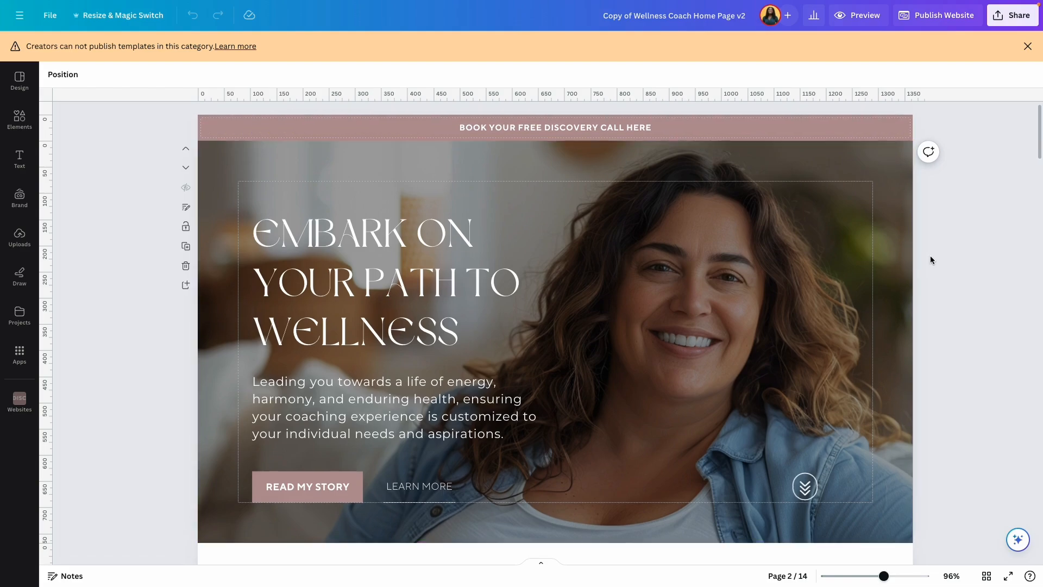
# Review the home page sections from the welcome introduction through the free guide video banner to the "Overwhelmed by Your Weight Loss Journey?" section
pyautogui.scroll(-5, 923, 251)
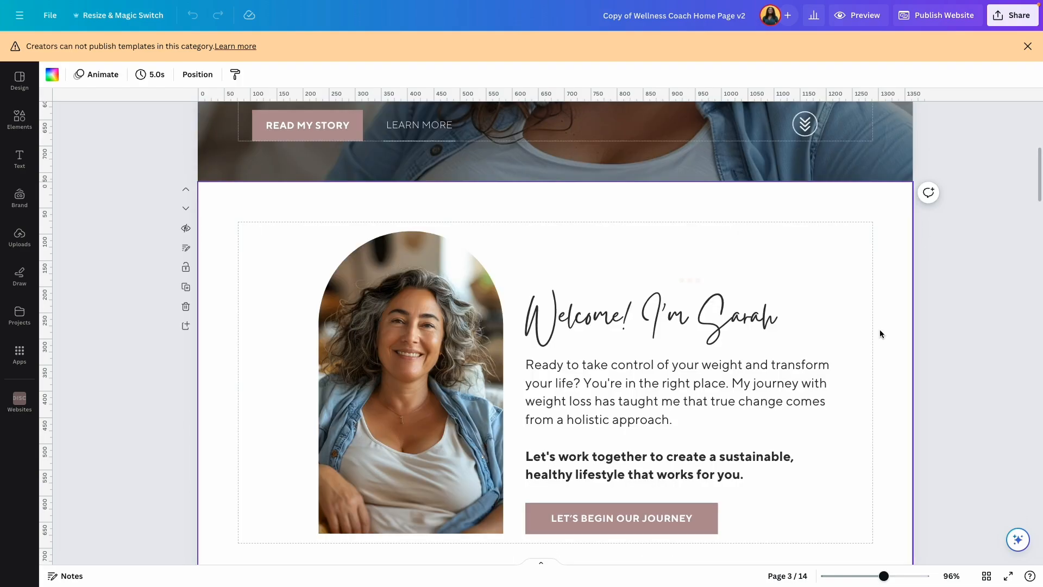
pyautogui.scroll(-4, 880, 332)
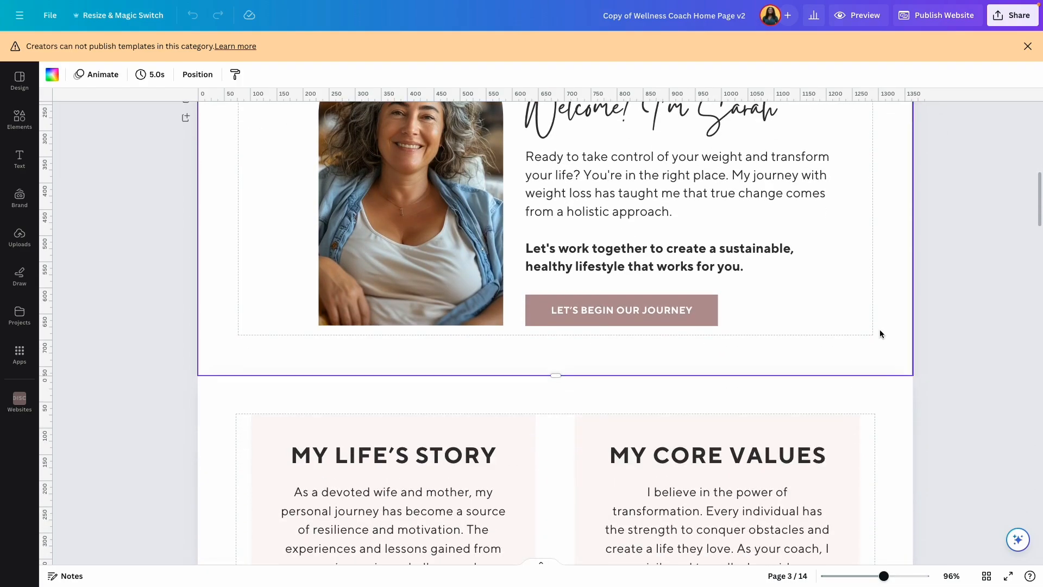
pyautogui.scroll(-3, 880, 333)
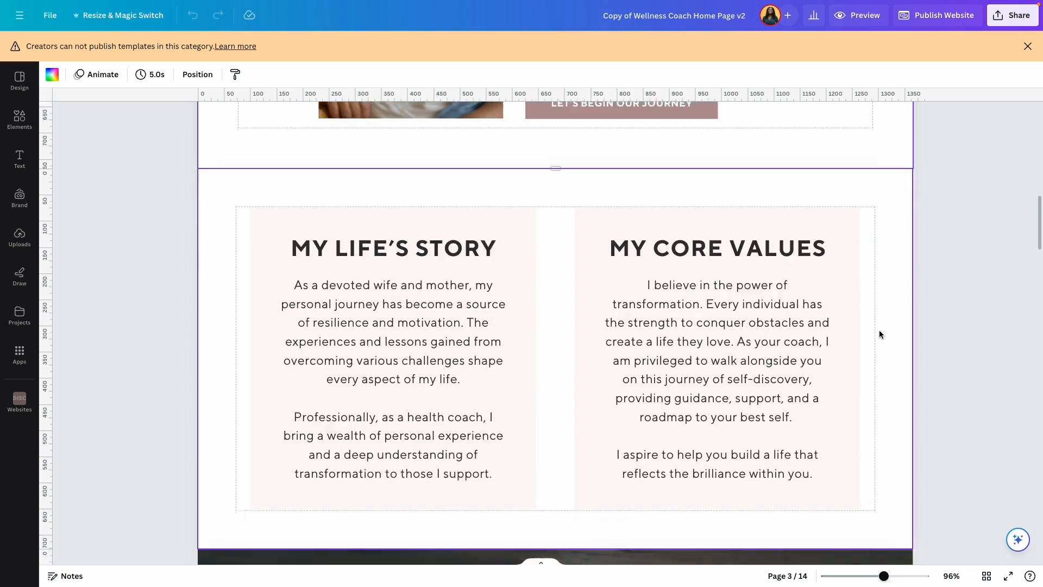
pyautogui.scroll(-7, 879, 330)
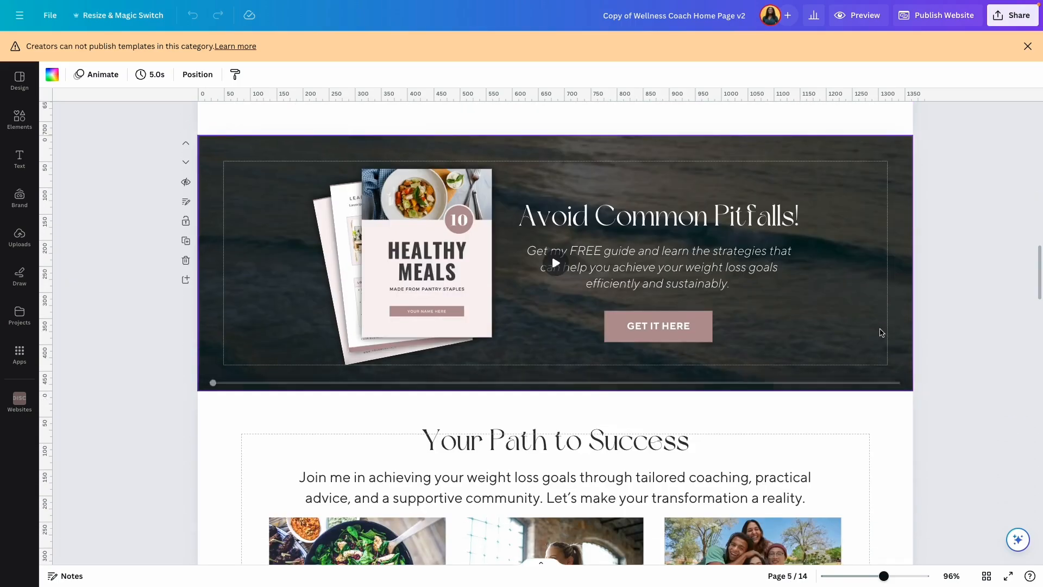
pyautogui.click(881, 332)
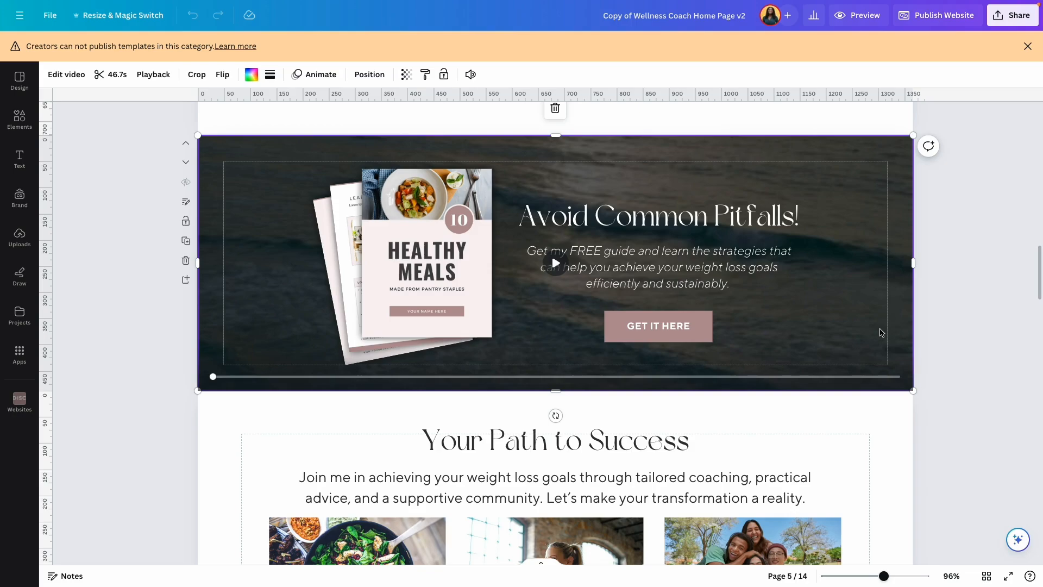
pyautogui.scroll(-5, 881, 333)
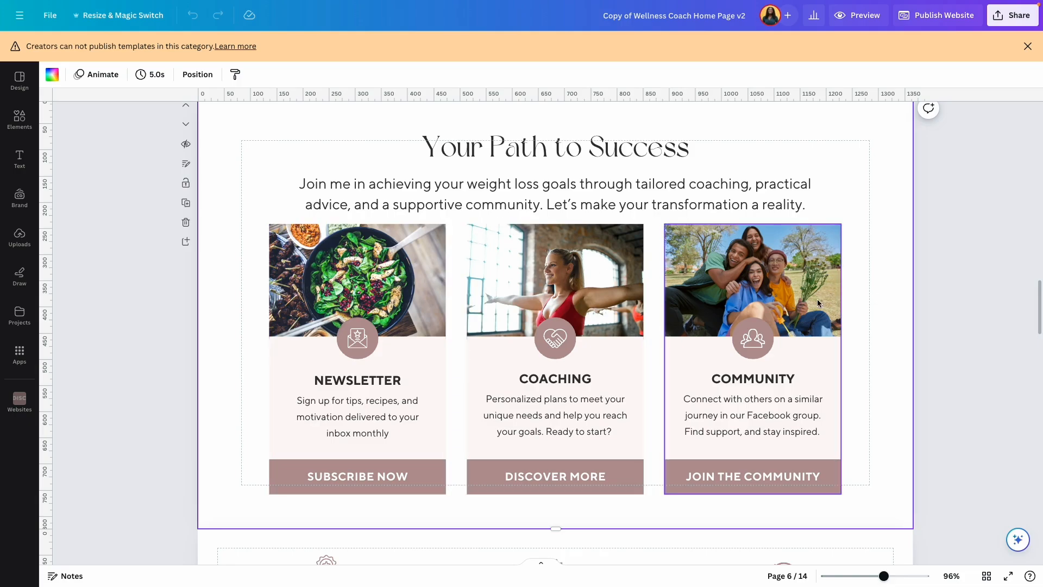
pyautogui.scroll(-1, 904, 297)
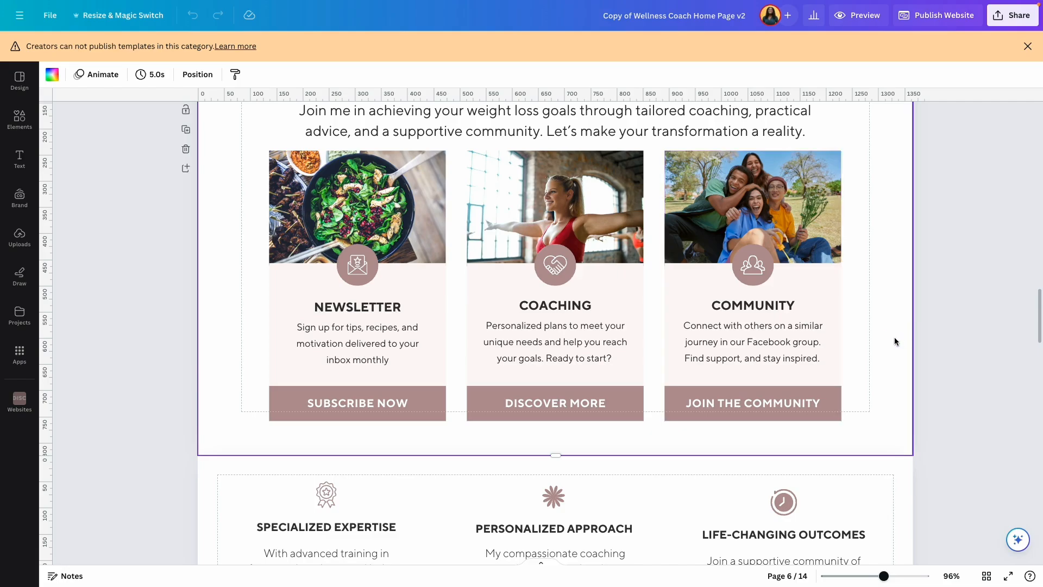
pyautogui.scroll(-5, 894, 338)
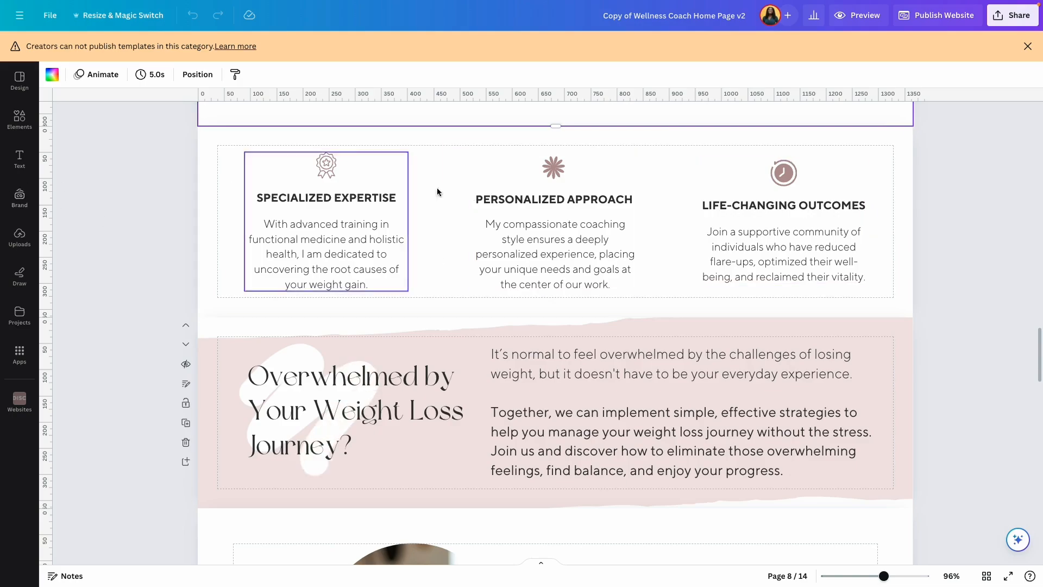
pyautogui.scroll(-2, 846, 233)
pyautogui.scroll(-1, 735, 235)
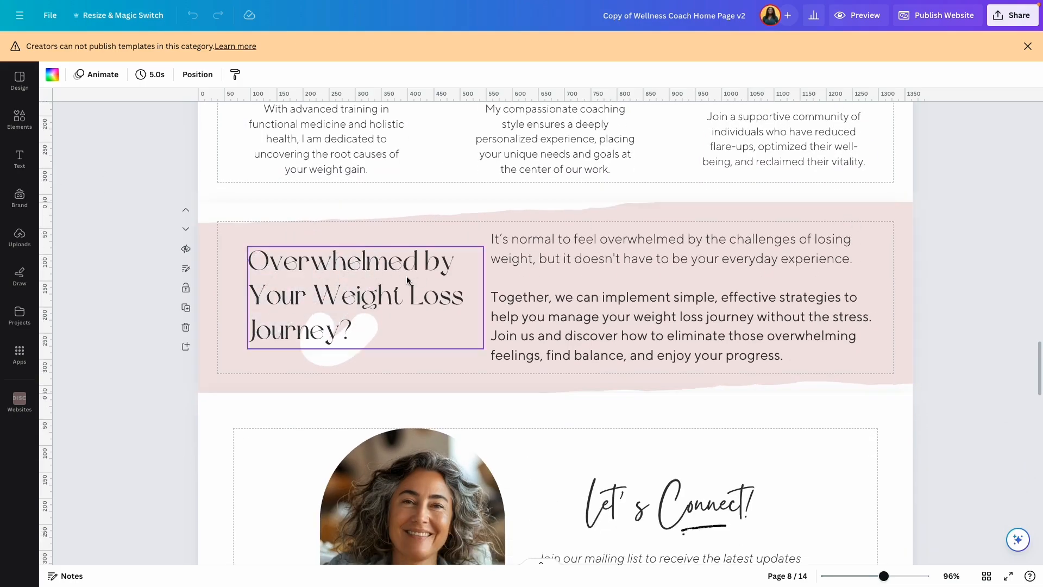
# Review the remaining sections from "Let's Connect!" and Testimonials through the clarity call banner and contact cards to the navigation footer
pyautogui.scroll(-5, 539, 267)
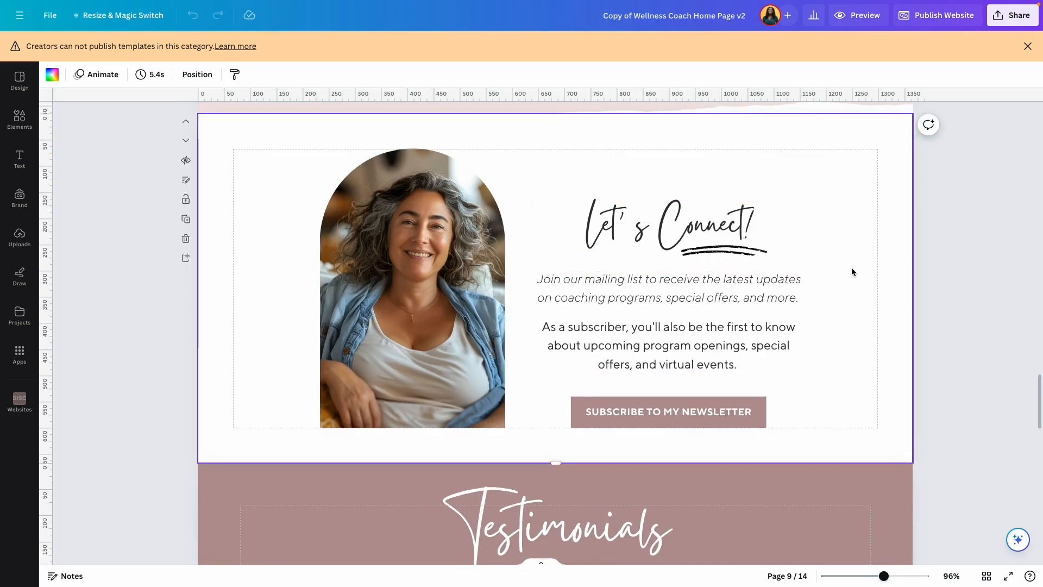
pyautogui.scroll(-15, 852, 267)
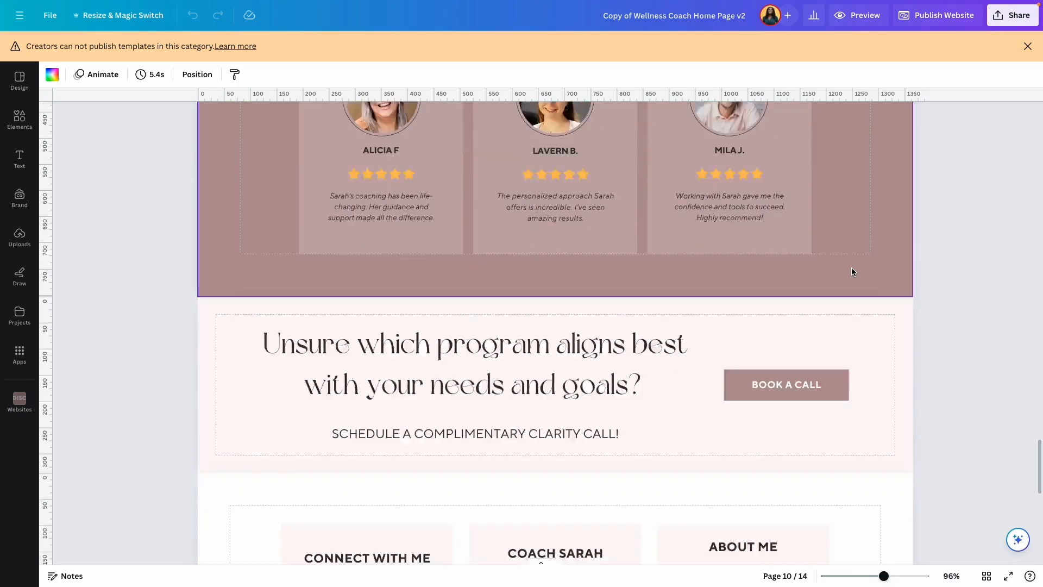
pyautogui.scroll(2, 769, 247)
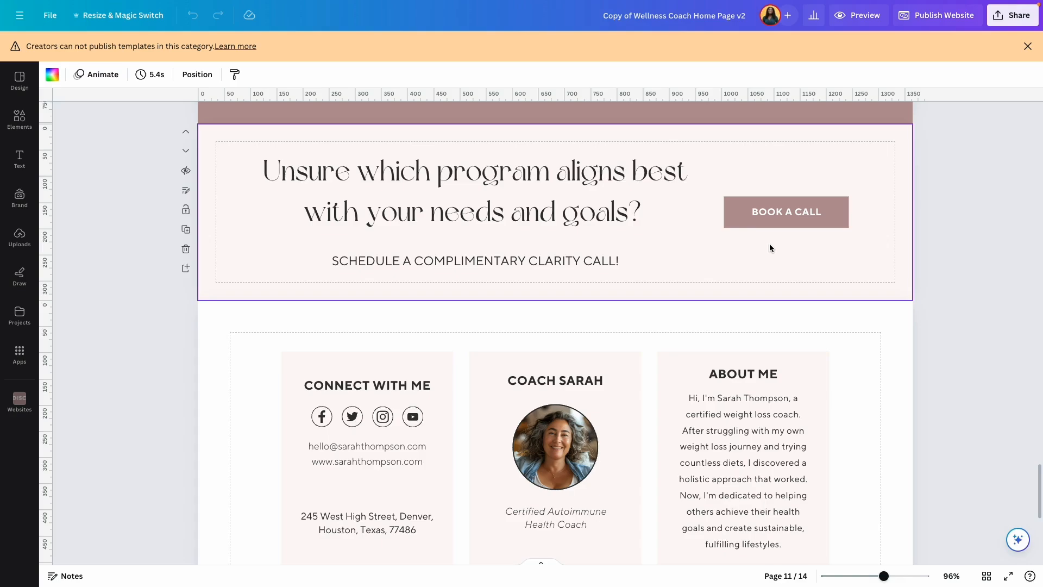
pyautogui.scroll(-4, 769, 248)
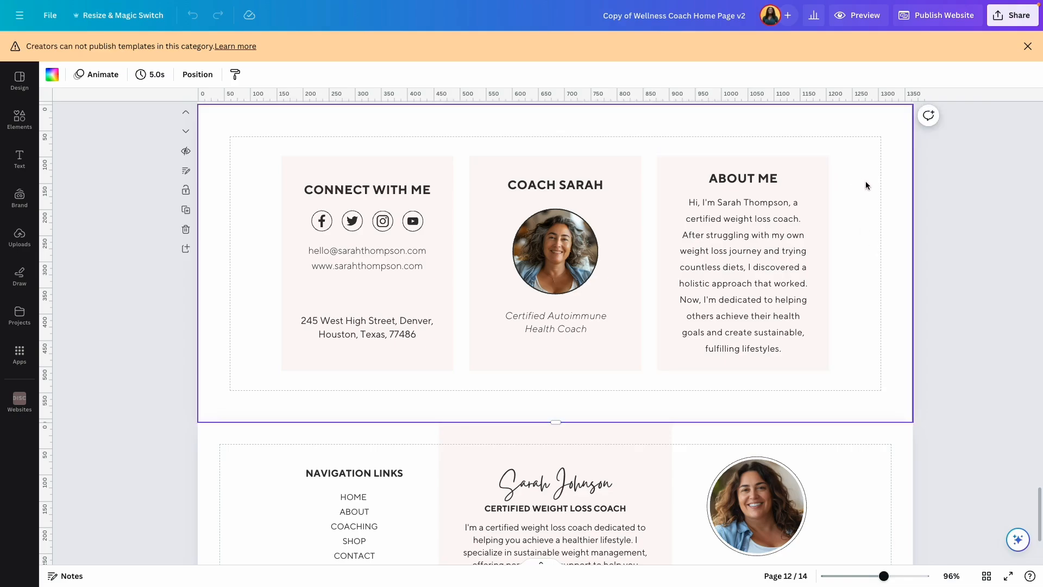
pyautogui.scroll(-3, 865, 184)
pyautogui.click(864, 354)
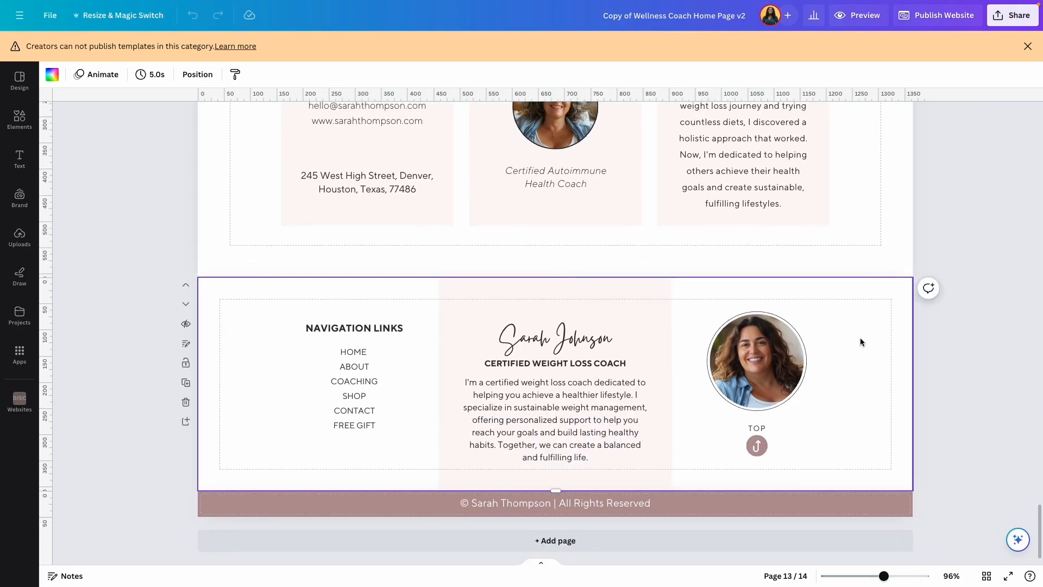
pyautogui.scroll(1, 871, 239)
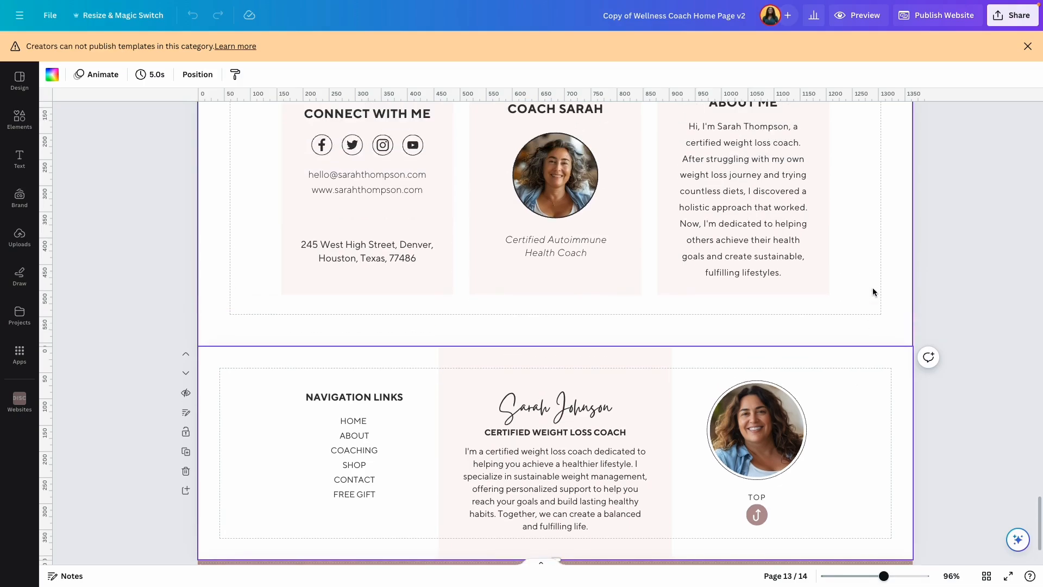
pyautogui.scroll(5, 872, 292)
pyautogui.scroll(-6, 872, 291)
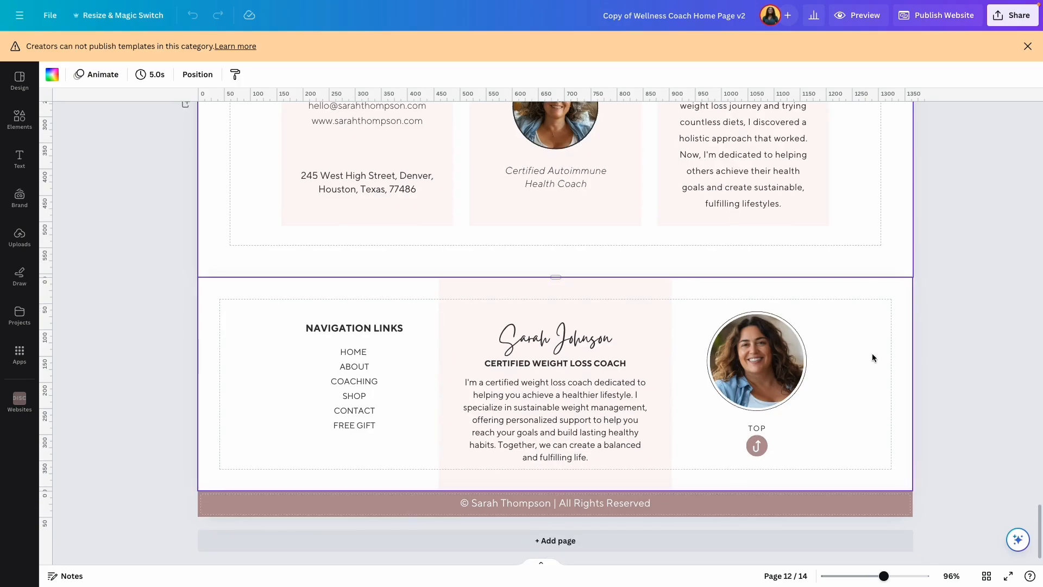
# Inspect the footer's navigation links text, highlighting the ABOUT, COACHING and SHOP entries
pyautogui.click(354, 368)
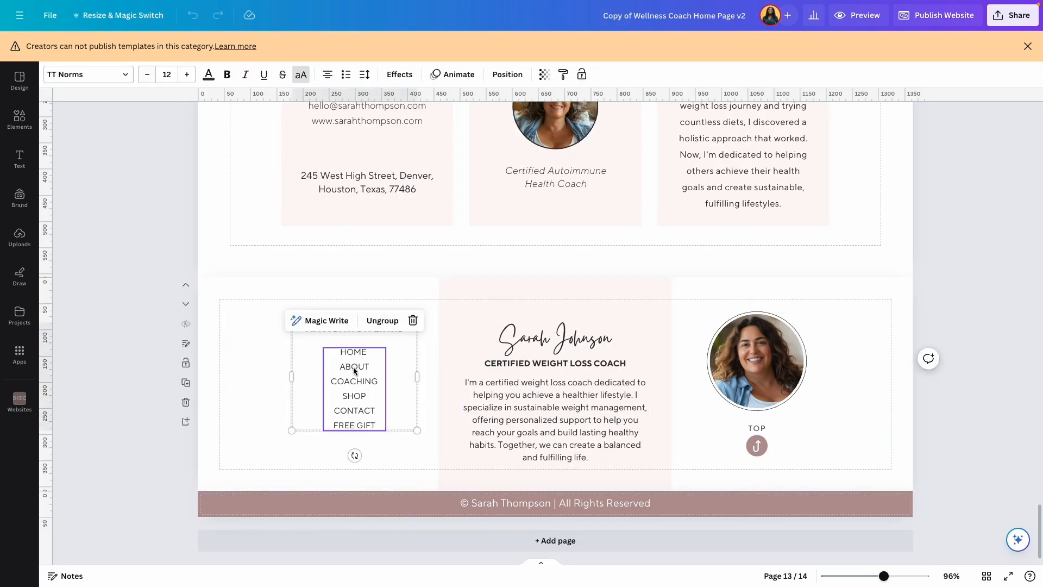
pyautogui.click(357, 390)
pyautogui.click(302, 468)
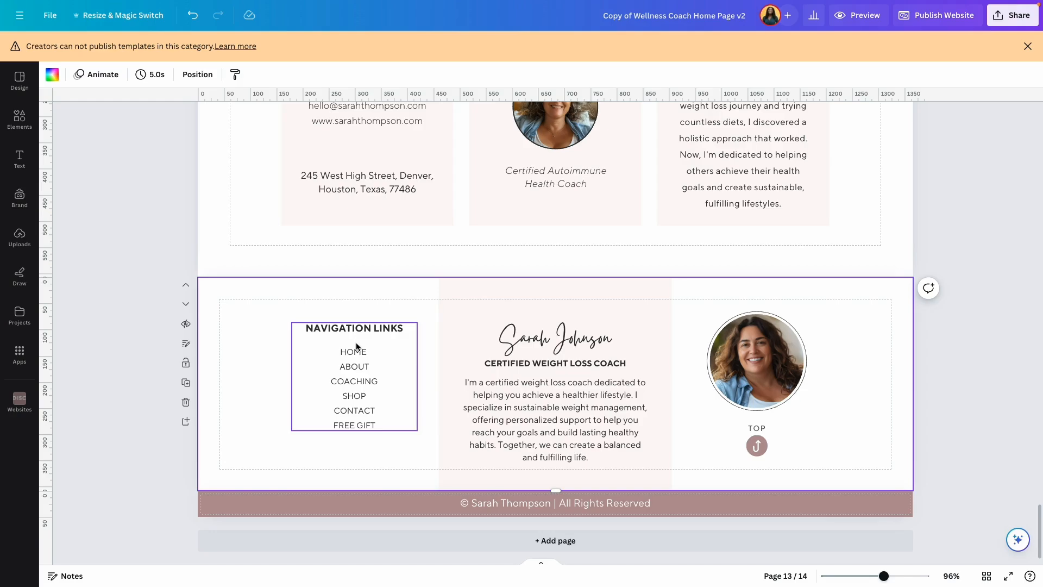
pyautogui.click(350, 357)
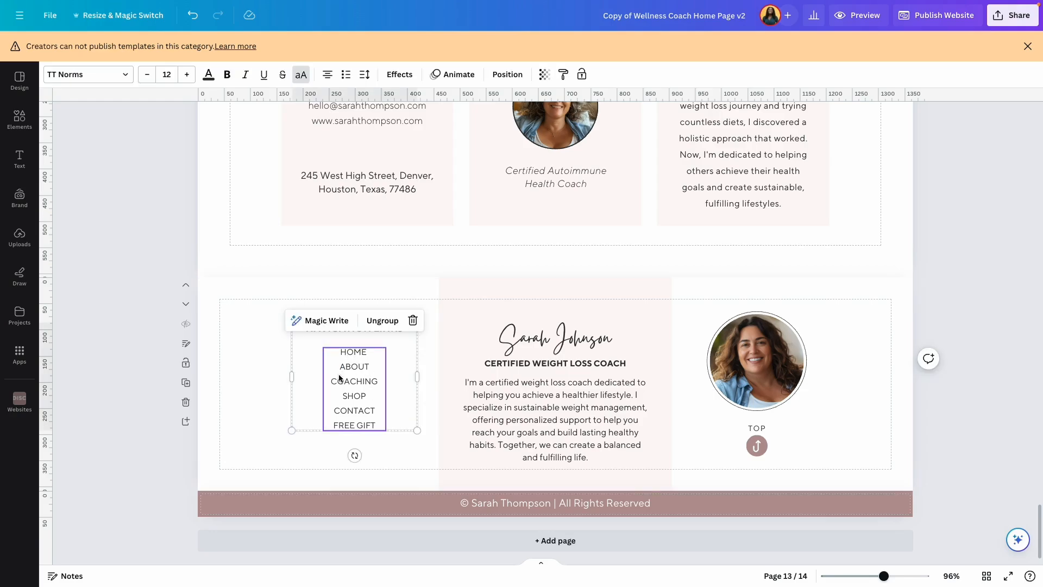
pyautogui.doubleClick(351, 368)
pyautogui.doubleClick(346, 380)
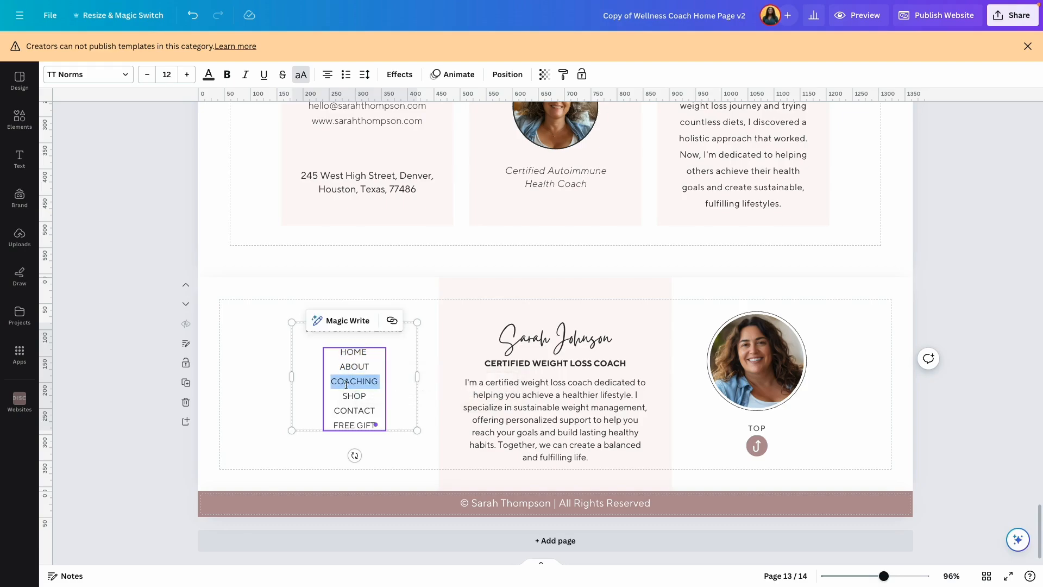
pyautogui.doubleClick(346, 394)
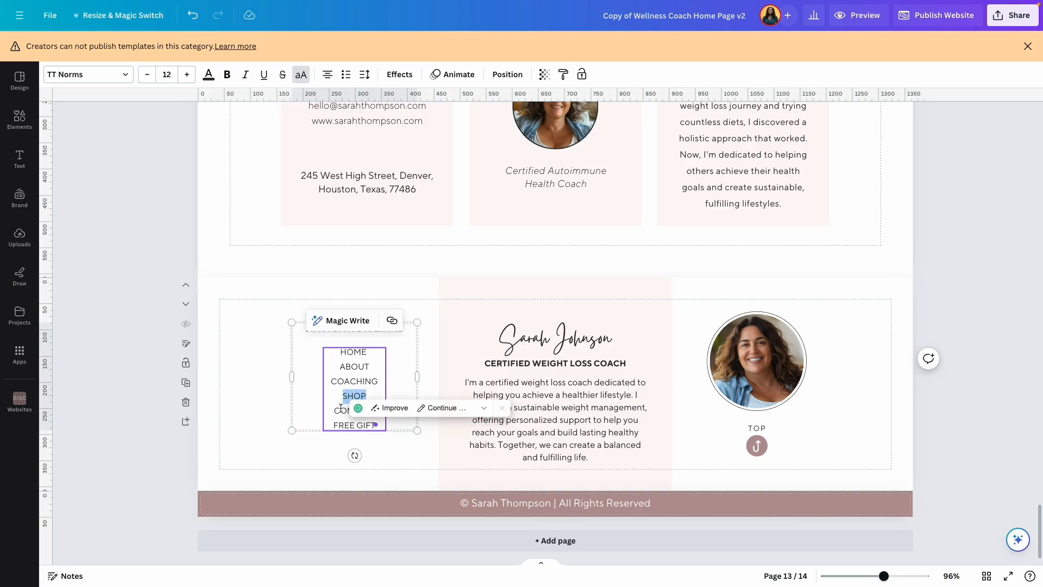
pyautogui.click(326, 452)
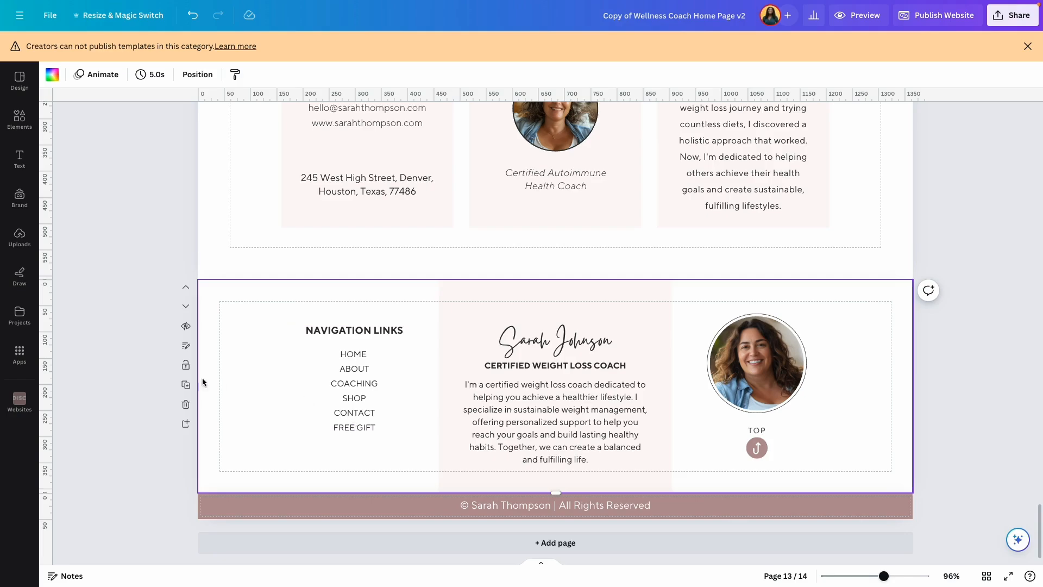
# Try deleting the footer page that holds the navigation links, undo the deletion, and select that footer page again
pyautogui.click(186, 405)
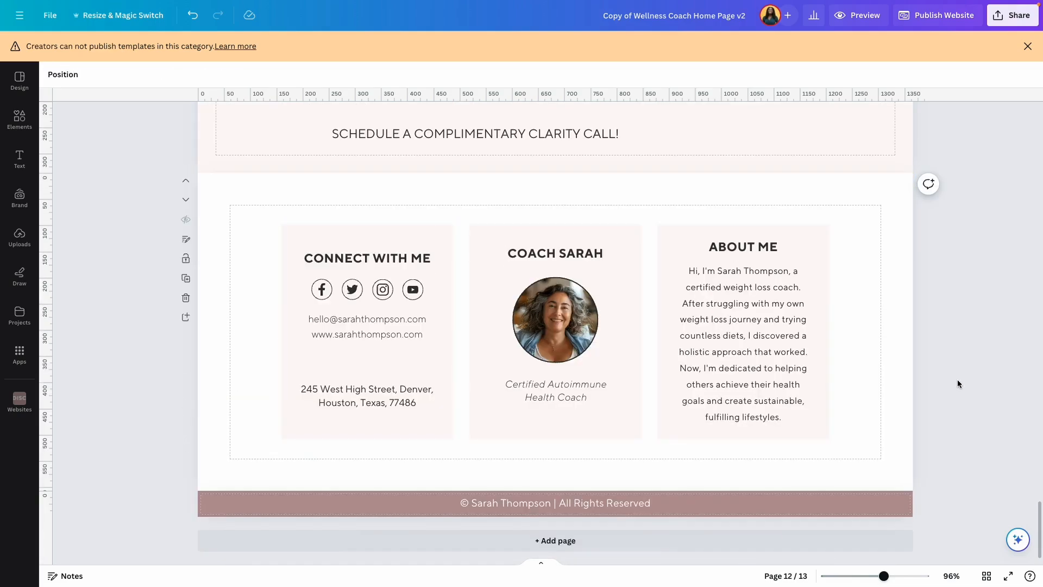
pyautogui.hotkey('ctrl', 'z')
pyautogui.scroll(-2, 874, 364)
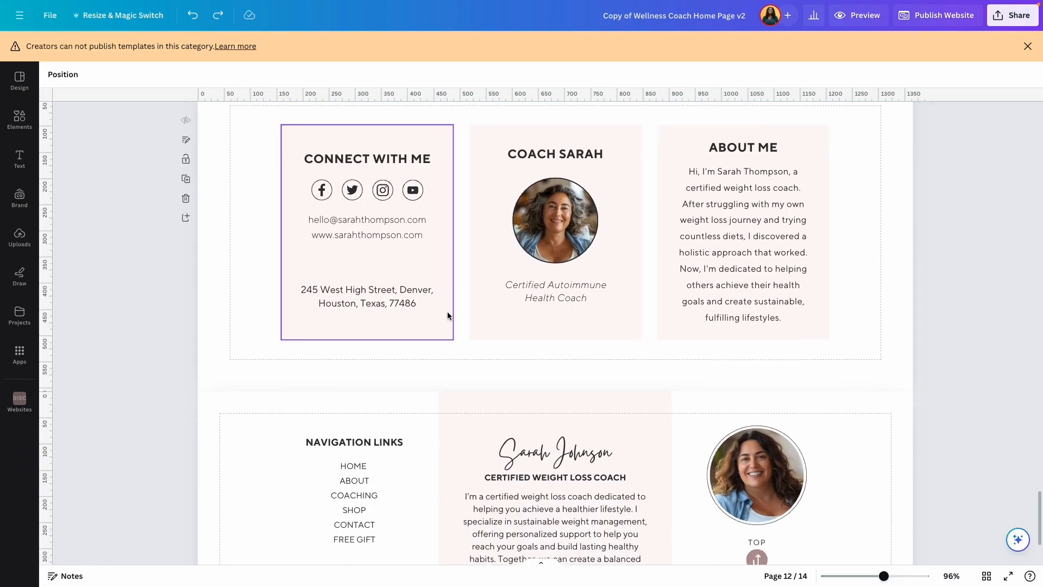
pyautogui.scroll(-2, 447, 313)
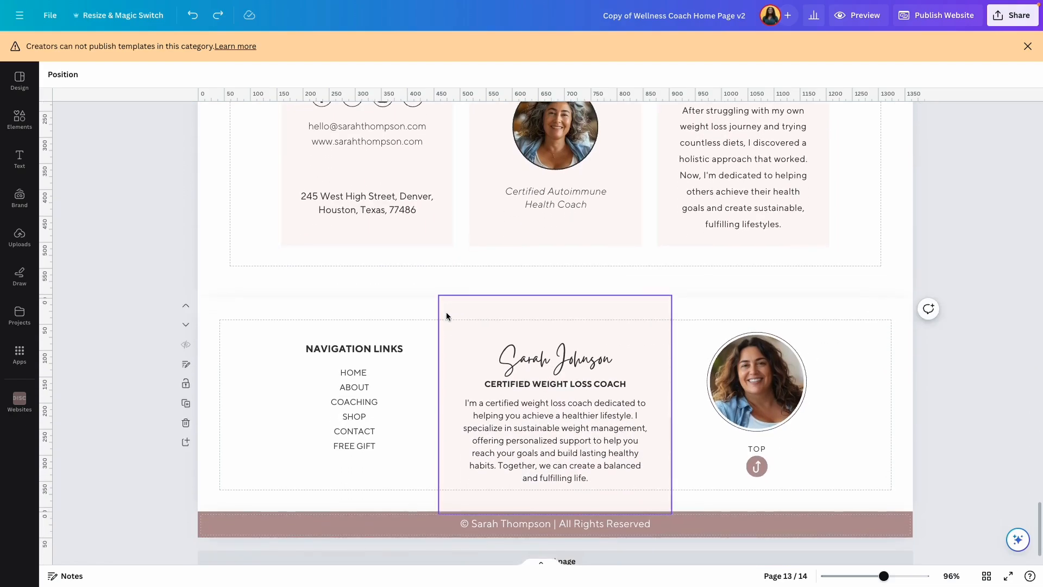
pyautogui.click(232, 349)
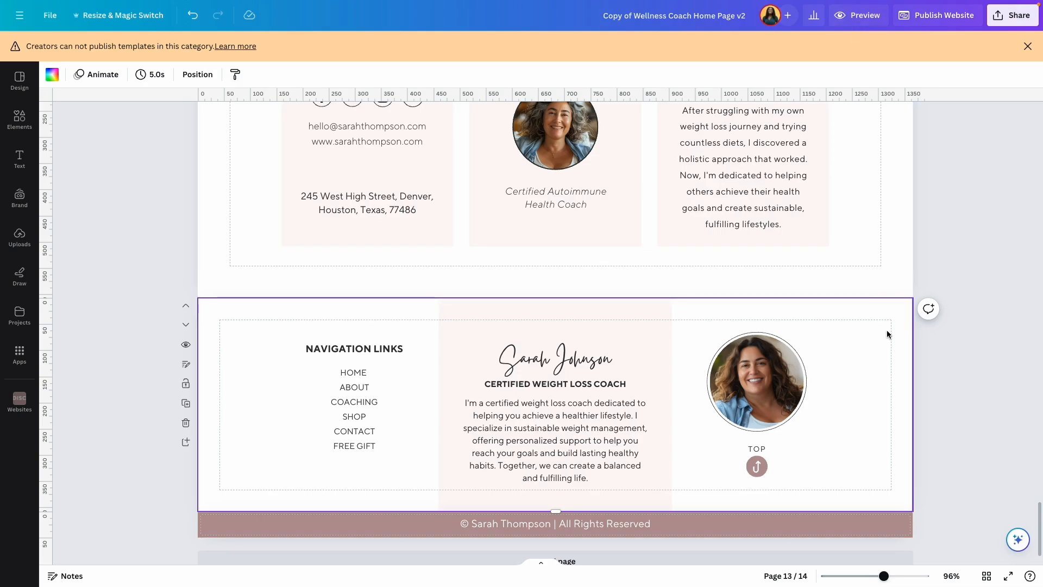
# Preview the website down to the contact cards and copyright bar to check the navigation footer, and close the preview
pyautogui.scroll(-1, 740, 341)
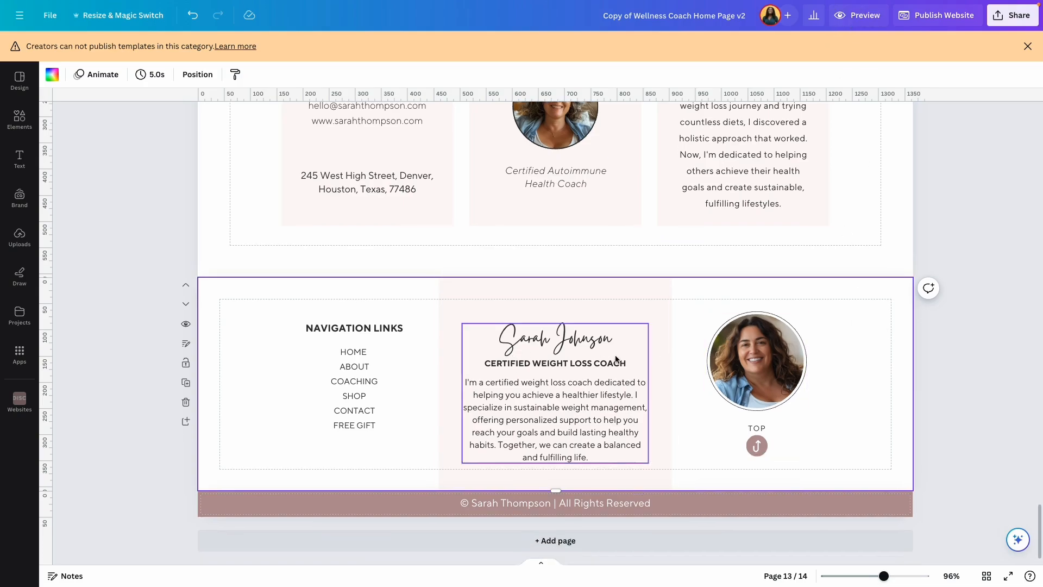
pyautogui.click(847, 25)
pyautogui.scroll(-20, 644, 212)
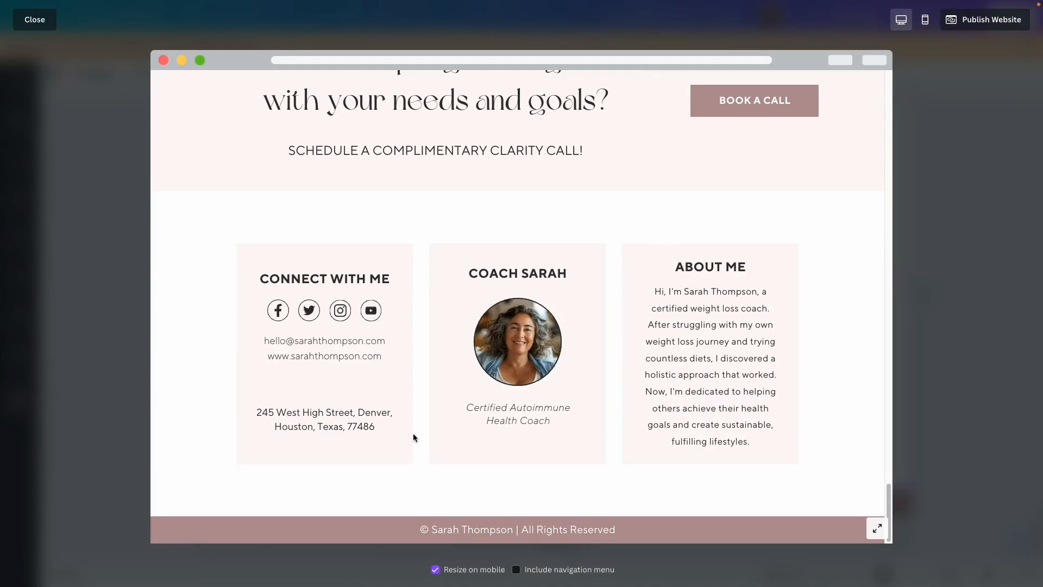
pyautogui.click(35, 20)
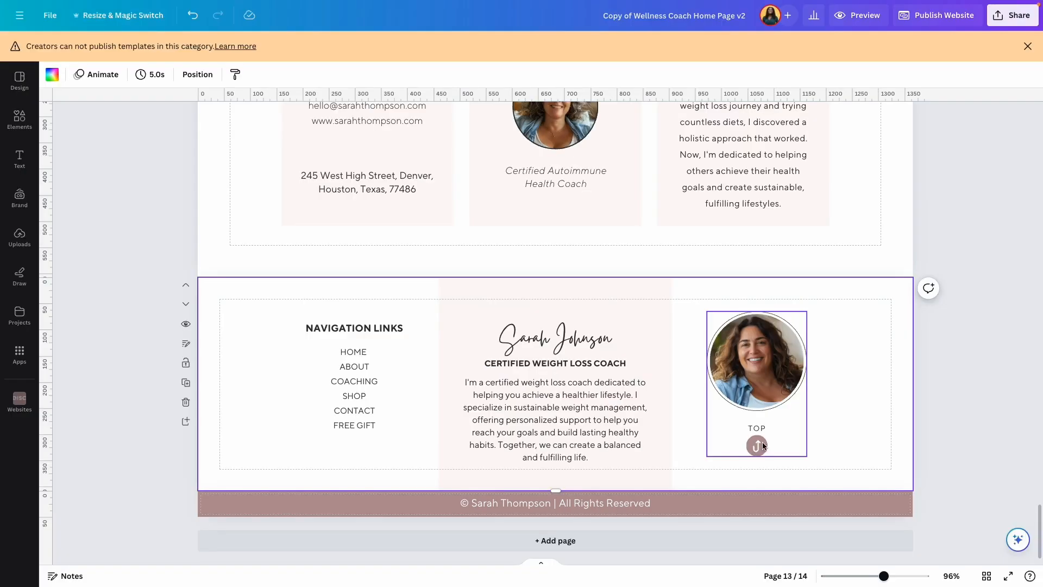
# Select the footer's photo and TOP link group, return to the hero section, and review it alongside the welcome section
pyautogui.click(735, 411)
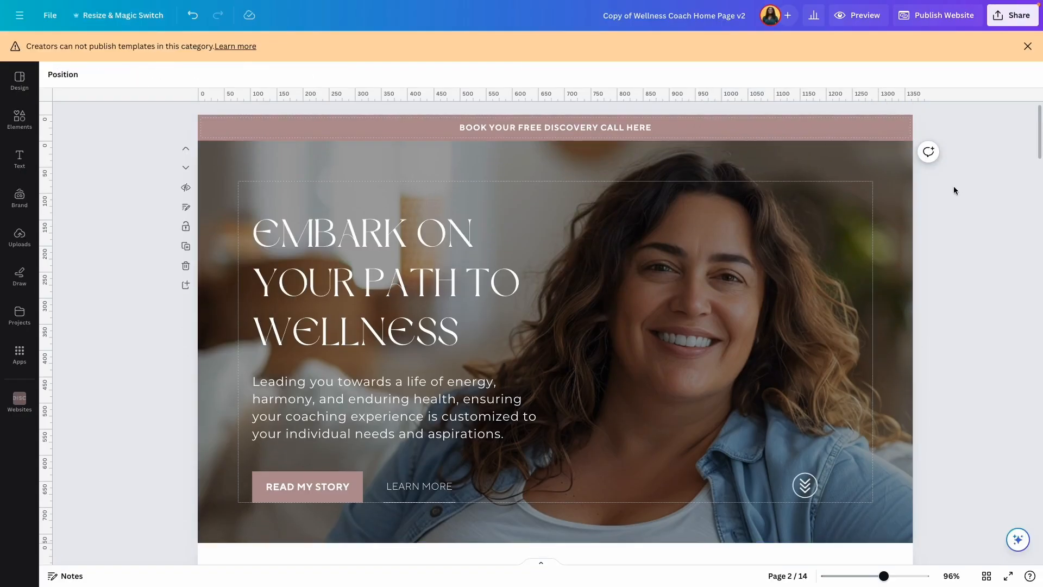
pyautogui.scroll(-3, 302, 225)
pyautogui.scroll(3, 302, 225)
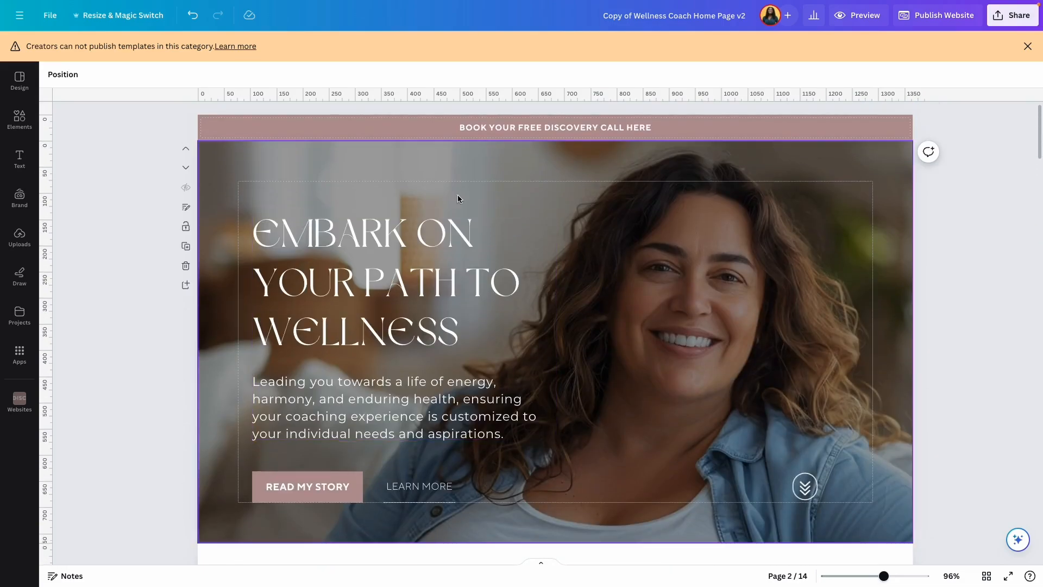
pyautogui.scroll(-5, 482, 343)
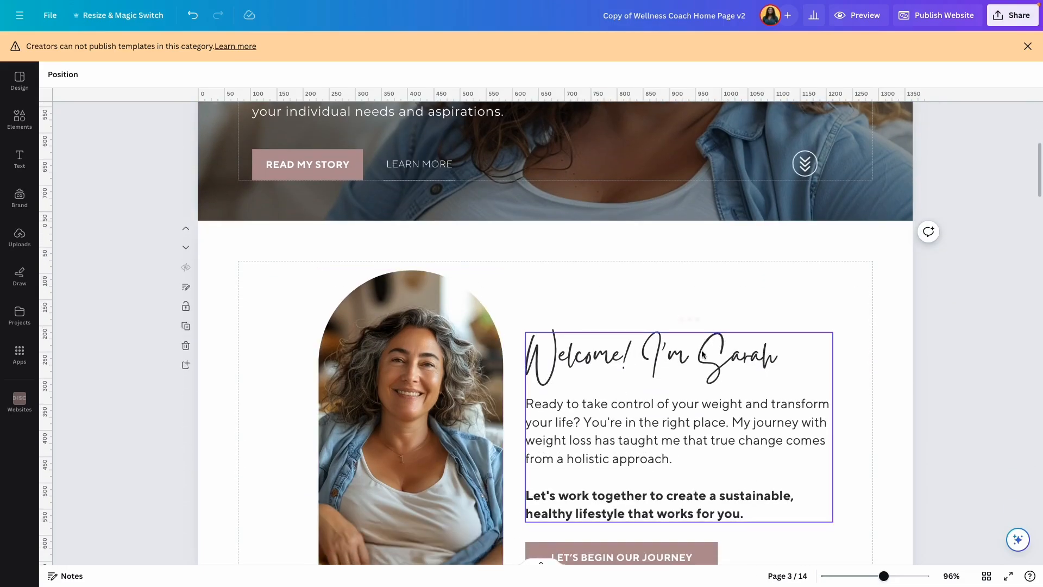
pyautogui.scroll(5, 557, 293)
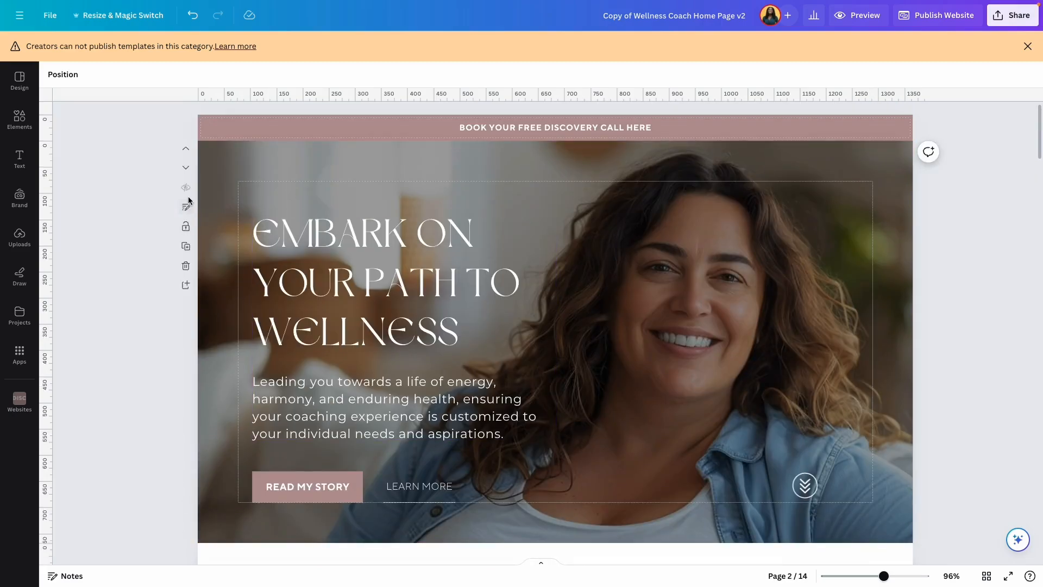
# Shift the hero photo sideways to expose the black page background, and undo the move
pyautogui.click(202, 179)
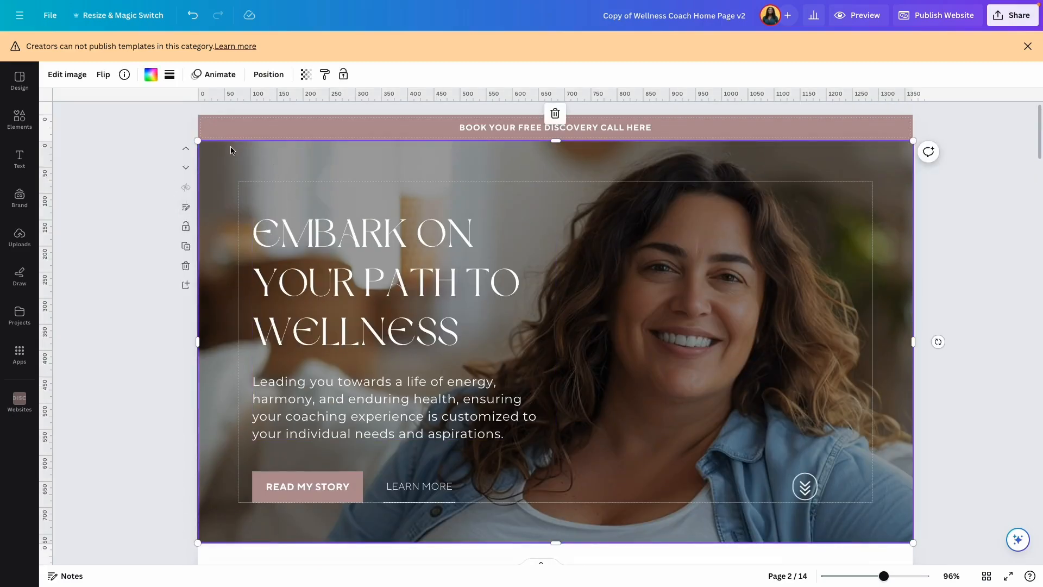
pyautogui.moveTo(195, 340); pyautogui.dragTo(231, 340)
pyautogui.click(164, 178)
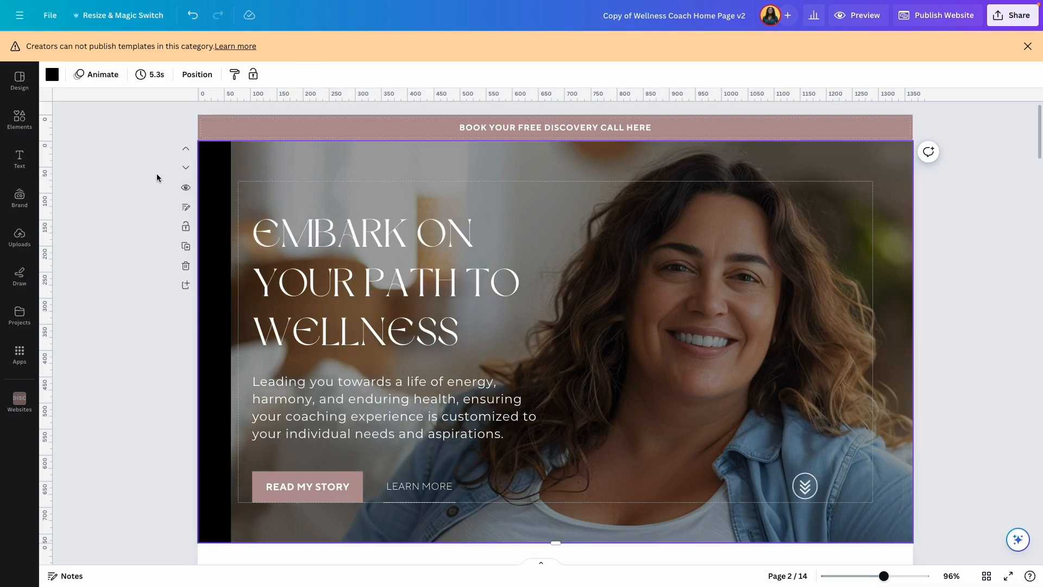
pyautogui.click(185, 187)
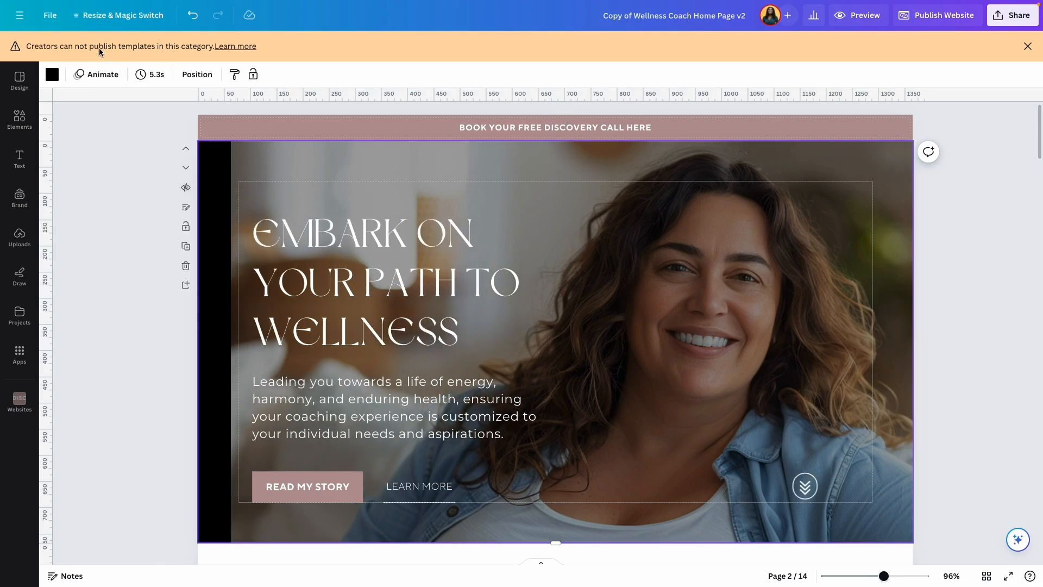
pyautogui.click(199, 18)
# Look over the welcome section and open the background color options for the discovery call banner
pyautogui.scroll(-10, 389, 212)
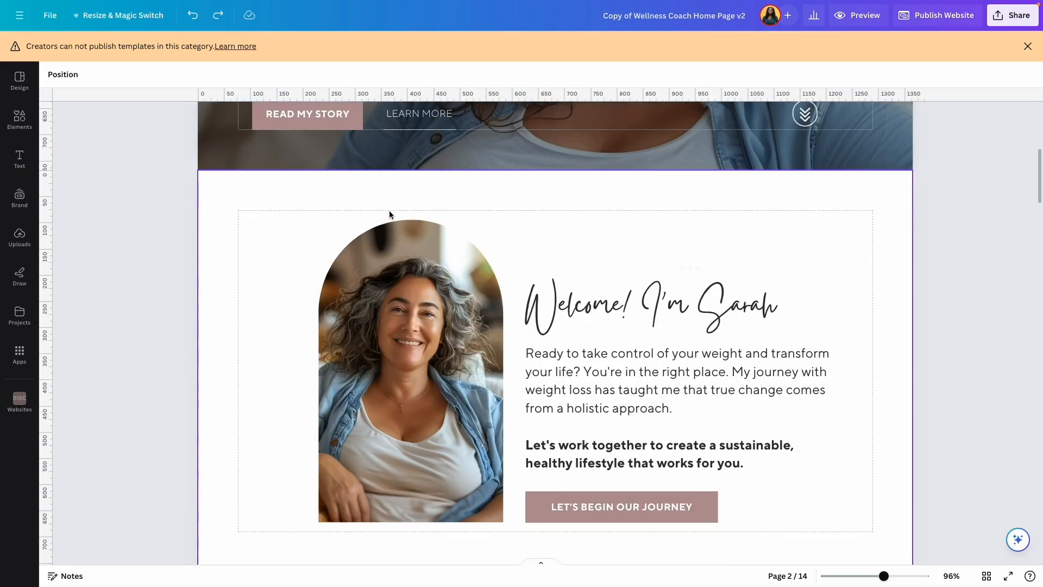
pyautogui.scroll(10, 389, 215)
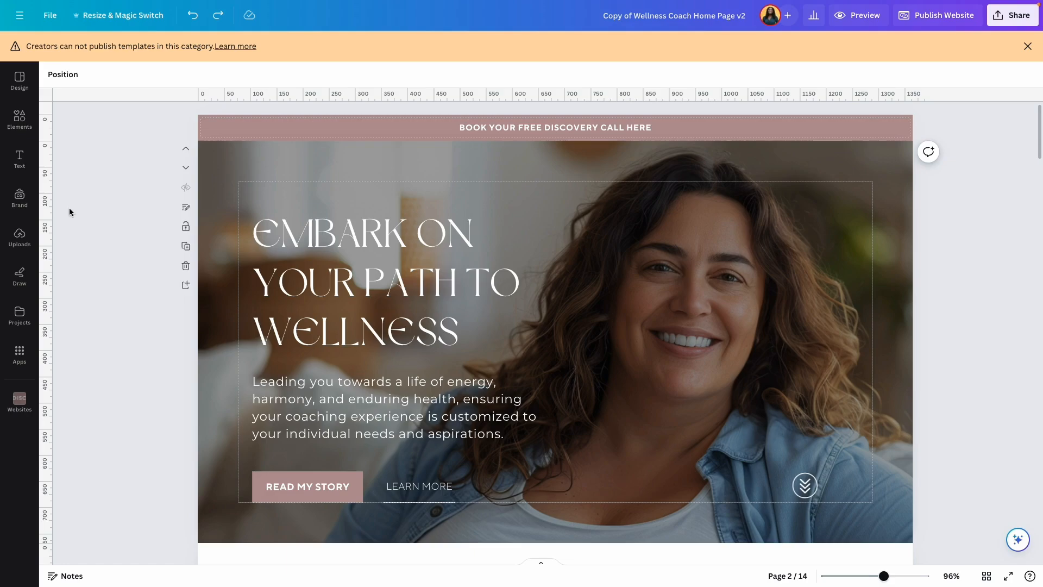
pyautogui.click(203, 118)
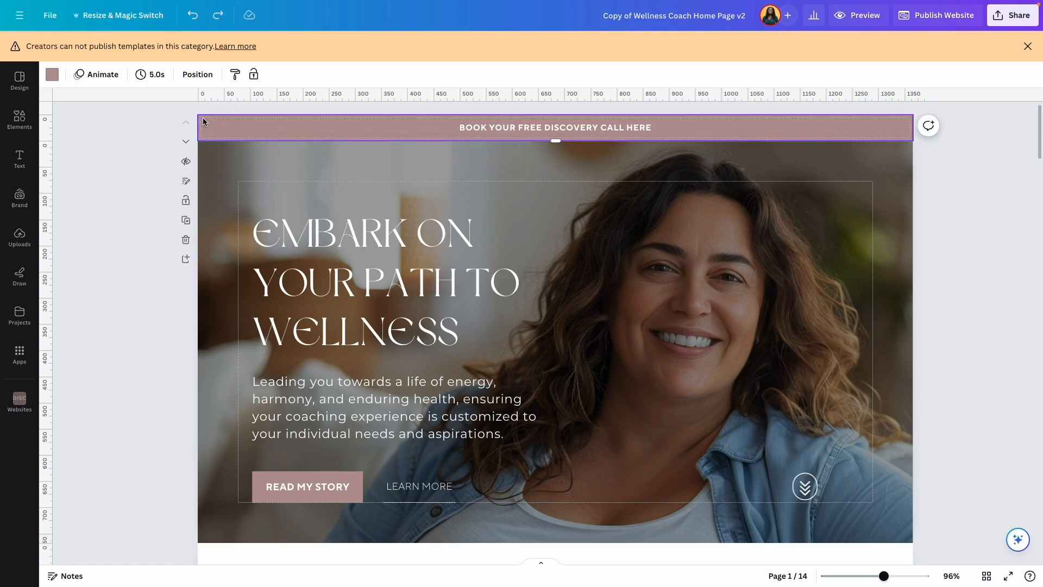
pyautogui.click(52, 76)
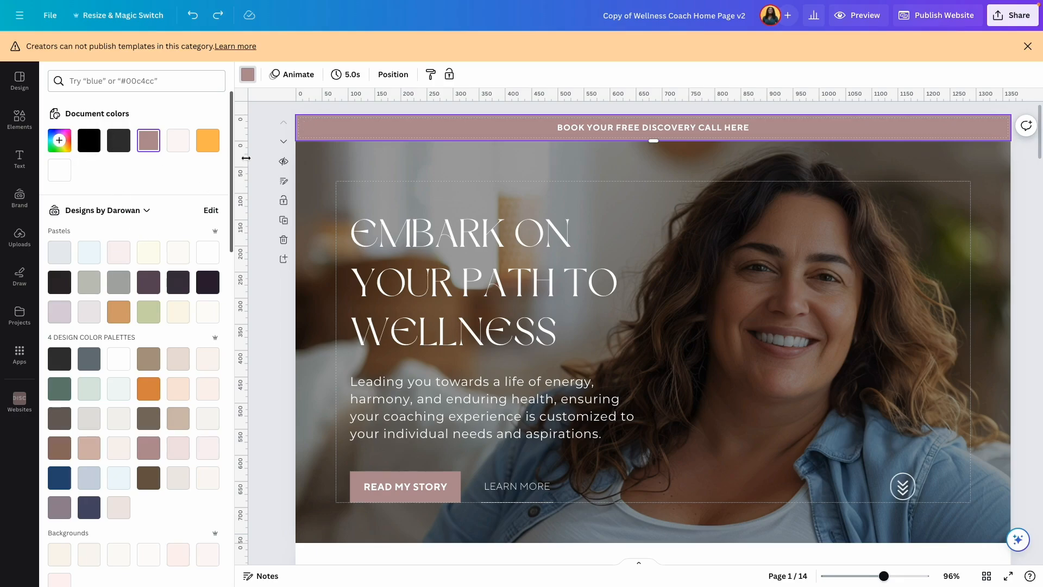
# Try moving the hero photo farther right and slightly down over the black background, and undo that move
pyautogui.click(312, 171)
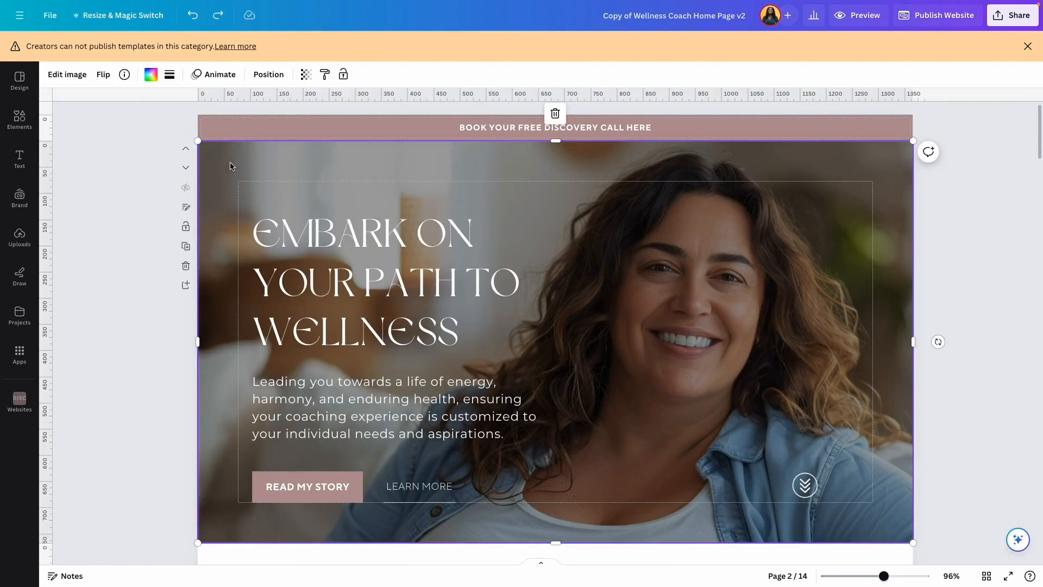
pyautogui.moveTo(227, 166); pyautogui.dragTo(308, 172)
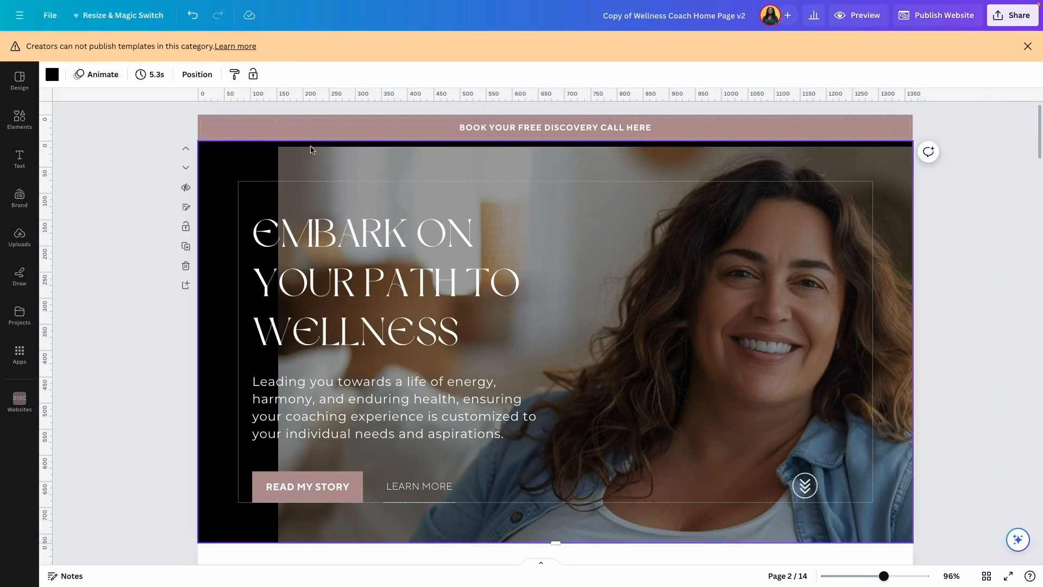
pyautogui.click(289, 158)
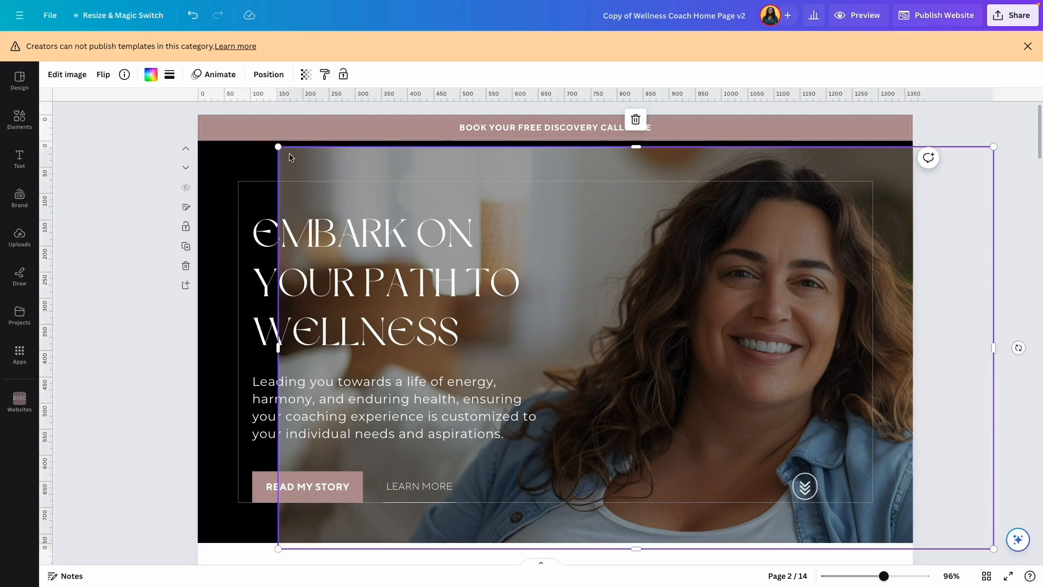
pyautogui.click(192, 15)
pyautogui.click(233, 128)
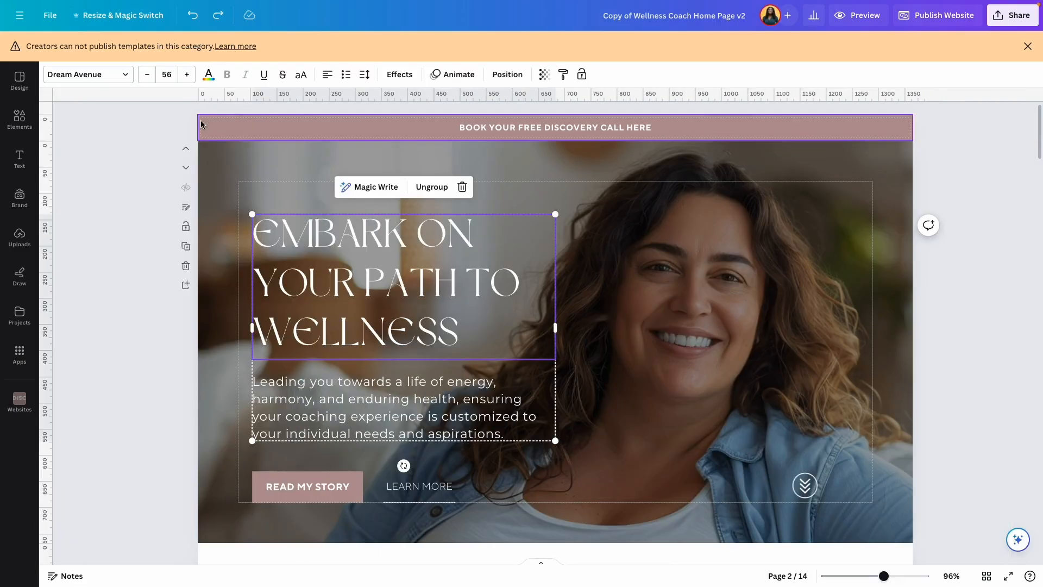
# Recolor the discovery call banner dark green from the 4 Design Color Palettes and apply that color change to all pages
pyautogui.click(201, 121)
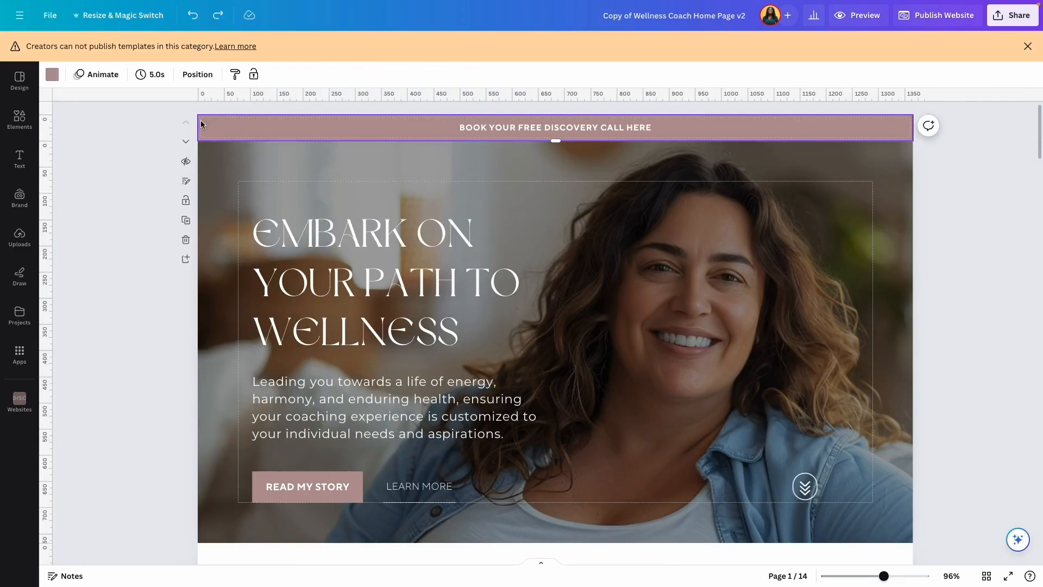
pyautogui.click(52, 74)
pyautogui.scroll(-5, 130, 272)
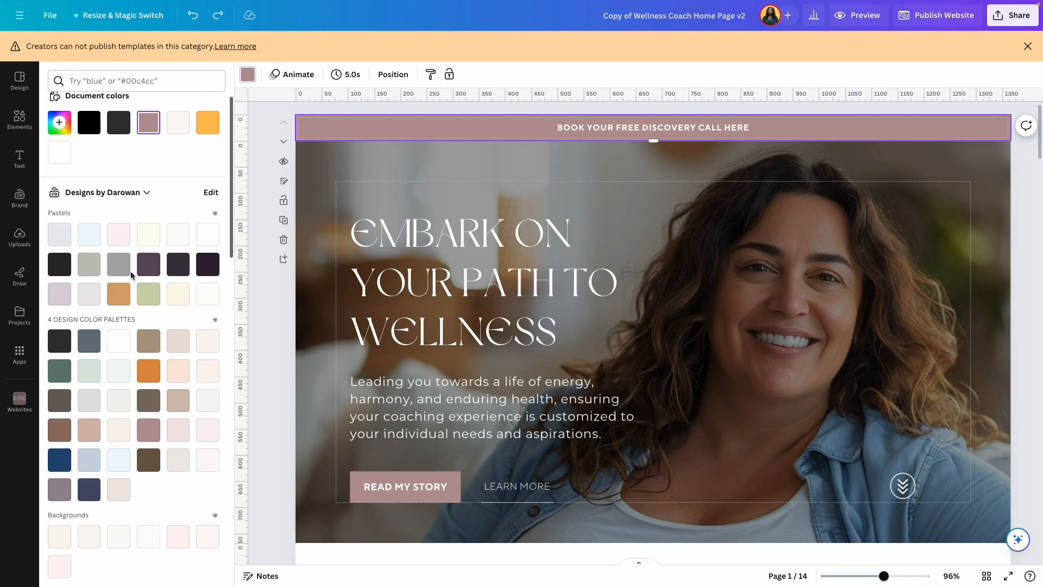
pyautogui.scroll(2, 108, 268)
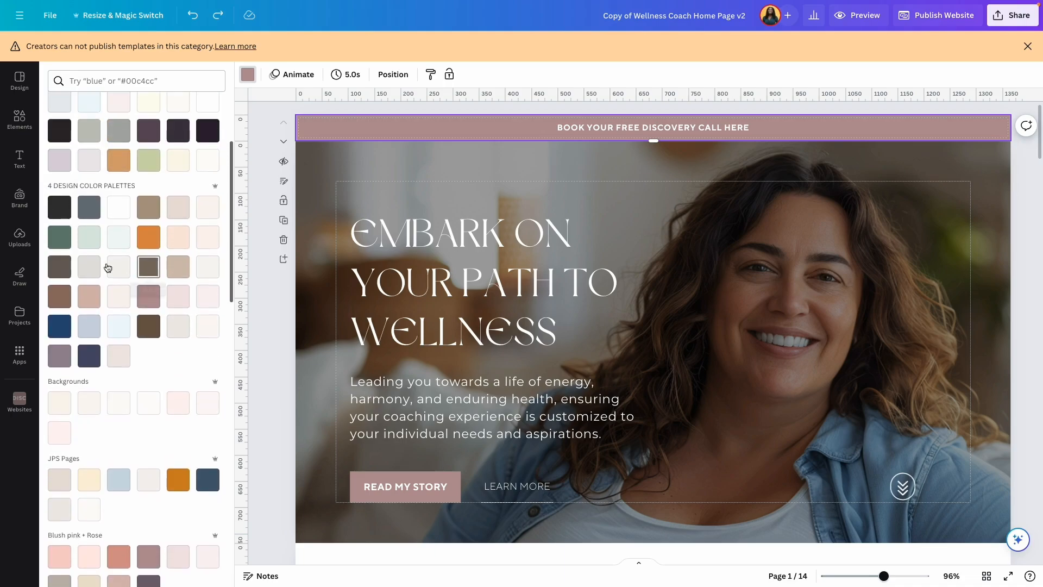
pyautogui.click(60, 236)
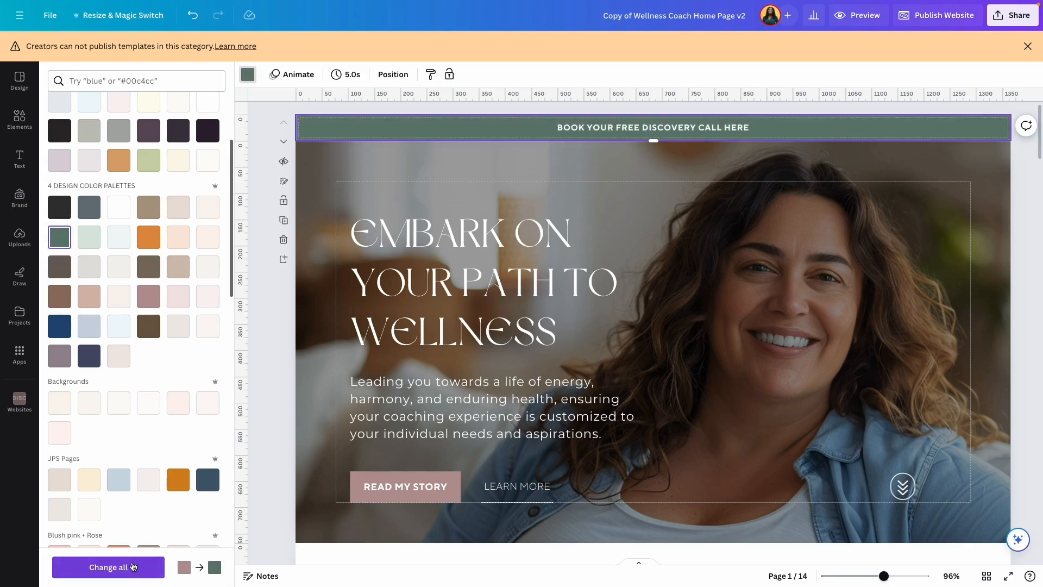
pyautogui.click(108, 567)
# Change the "My Life's Story" card's pale pink fill to the very light tint in the green palette row, applying it across all pages
pyautogui.scroll(-10, 268, 317)
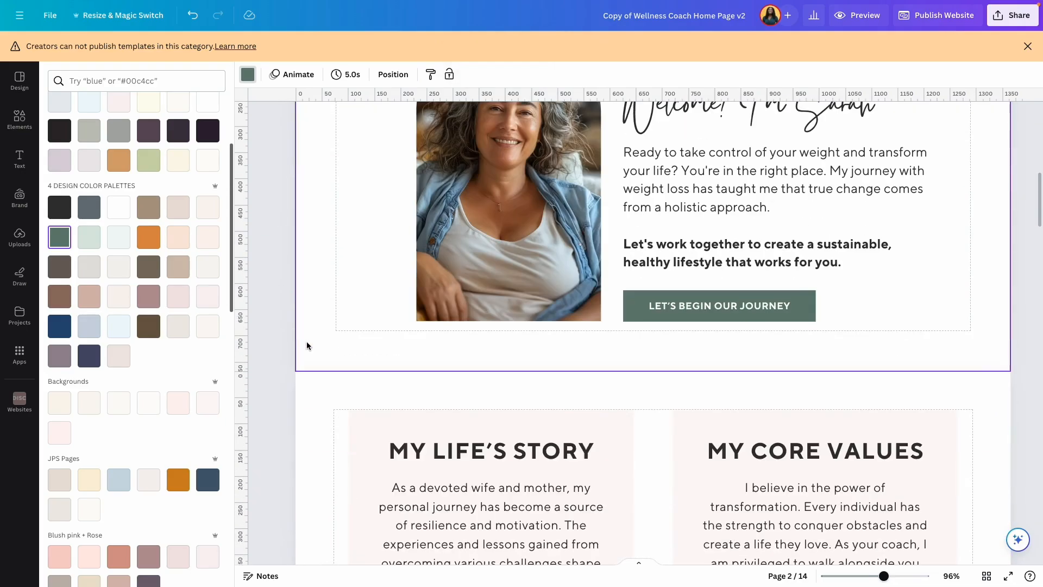
pyautogui.scroll(-5, 306, 341)
pyautogui.click(367, 204)
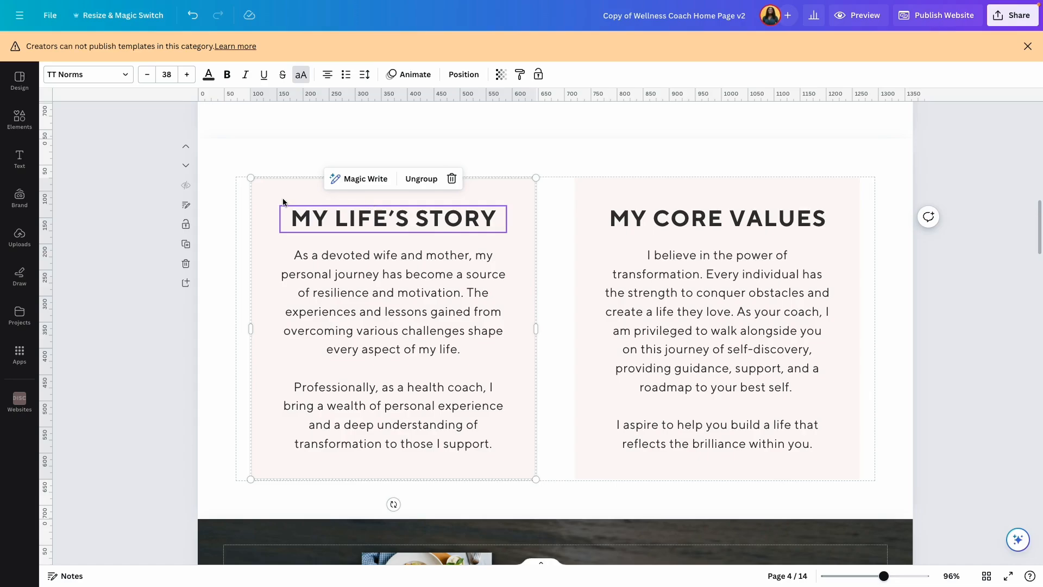
pyautogui.click(269, 189)
pyautogui.scroll(15, 98, 137)
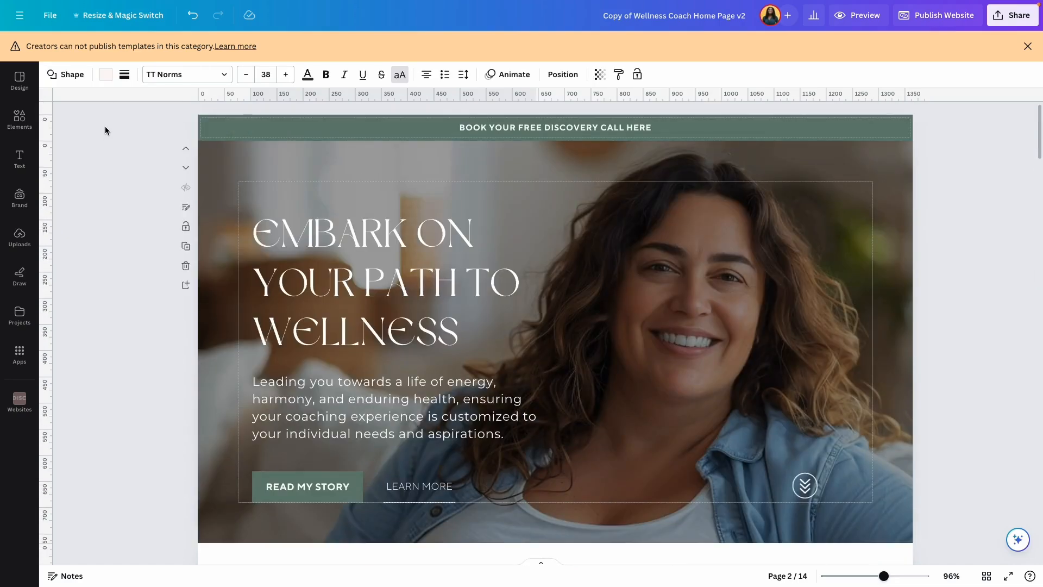
pyautogui.click(106, 75)
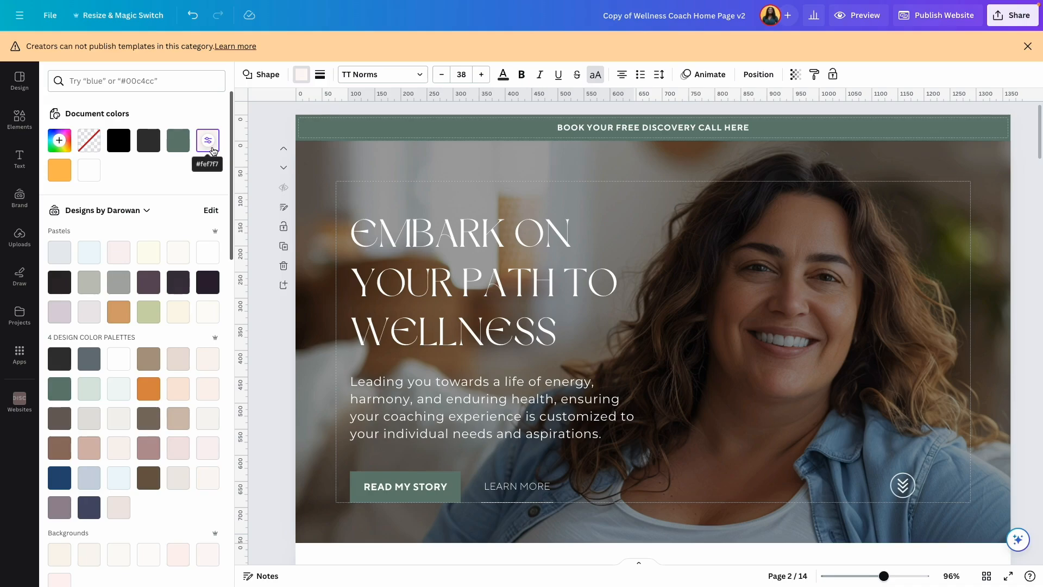
pyautogui.click(123, 397)
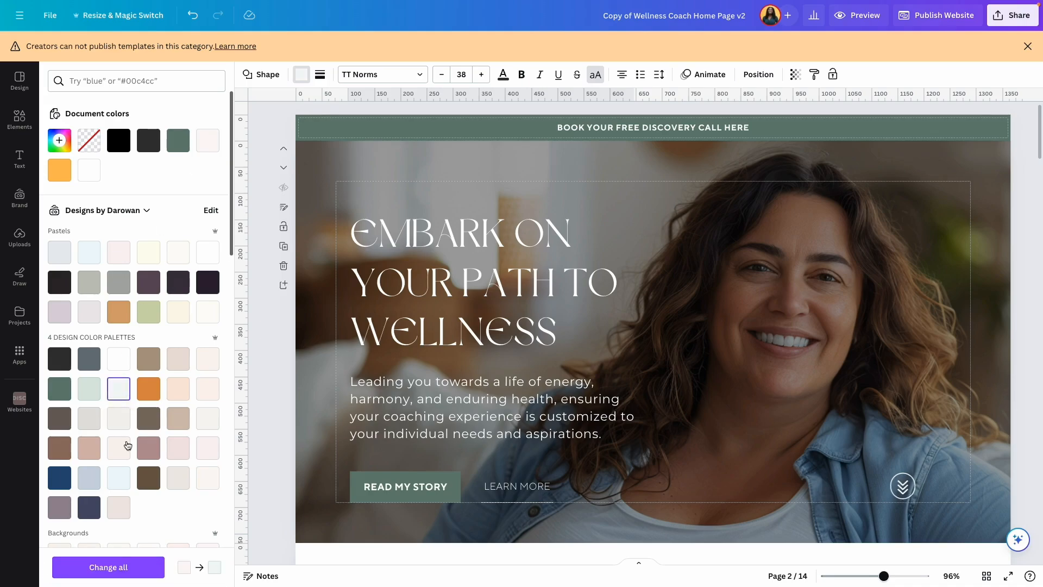
pyautogui.click(109, 571)
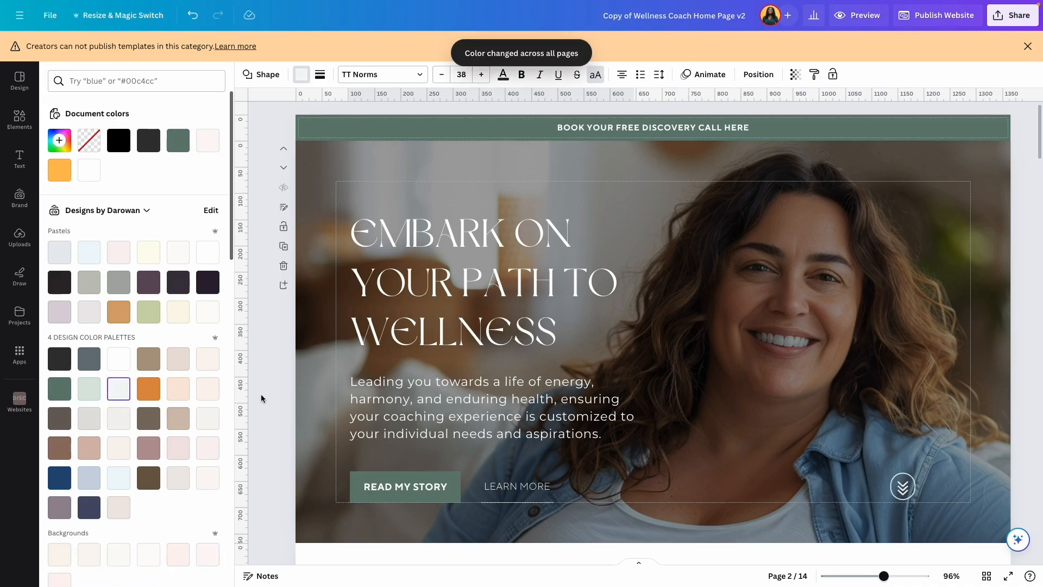
pyautogui.press('Escape')
pyautogui.scroll(-20, 945, 266)
# Switch to the "Website background graphics" design, browse its wave-shaped backgrounds, and display all pages as a thumbnail grid
pyautogui.click(896, 200)
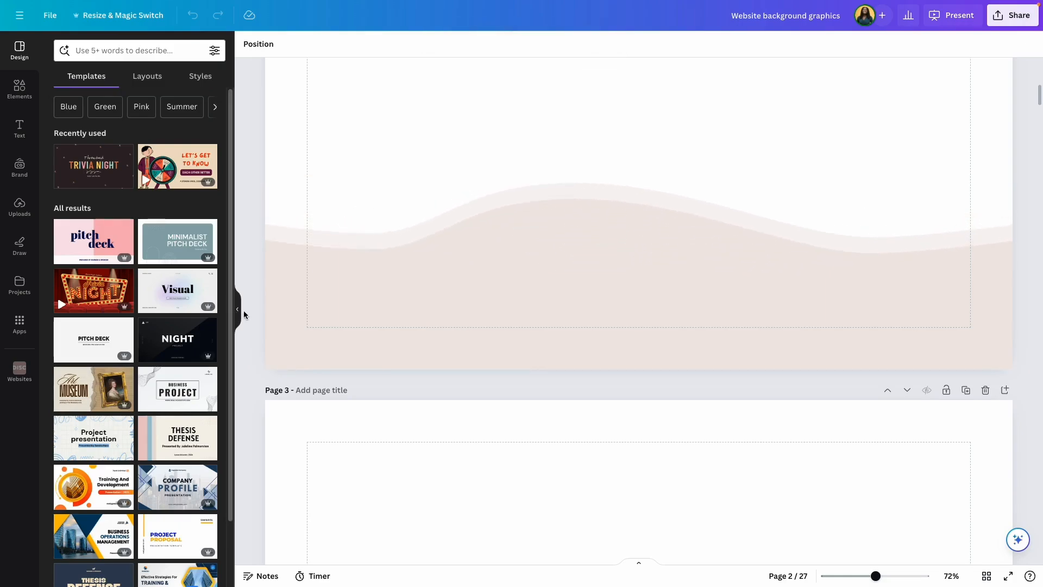
pyautogui.click(238, 309)
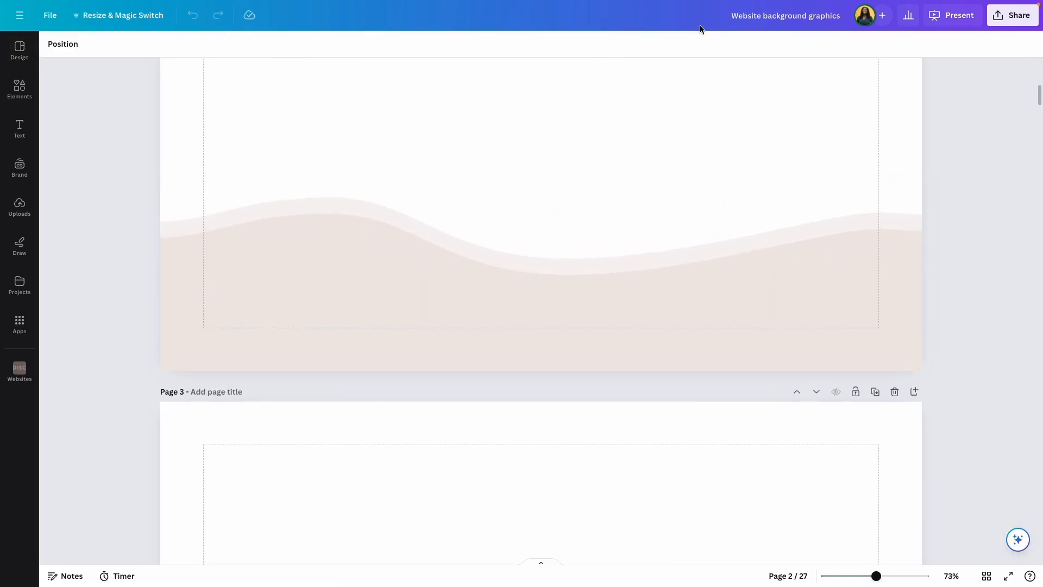
pyautogui.scroll(-4, 412, 244)
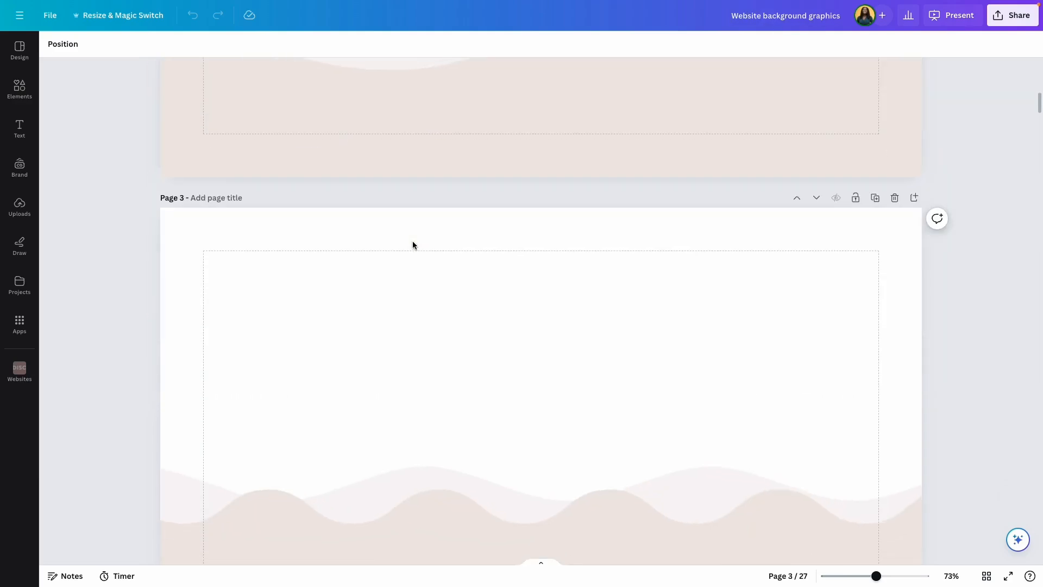
pyautogui.scroll(-20, 413, 240)
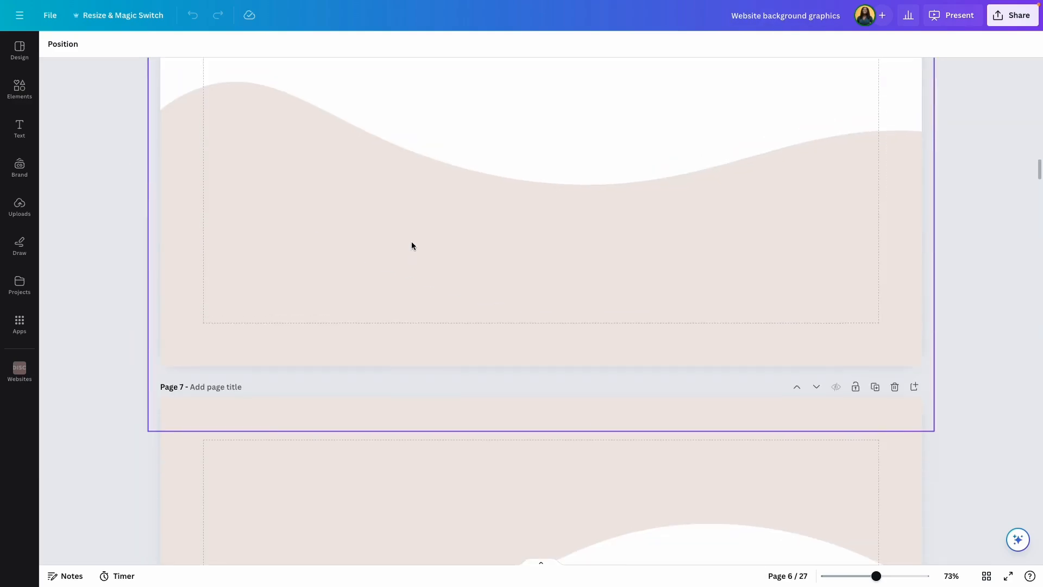
pyautogui.scroll(16, 412, 242)
pyautogui.scroll(-17, 440, 324)
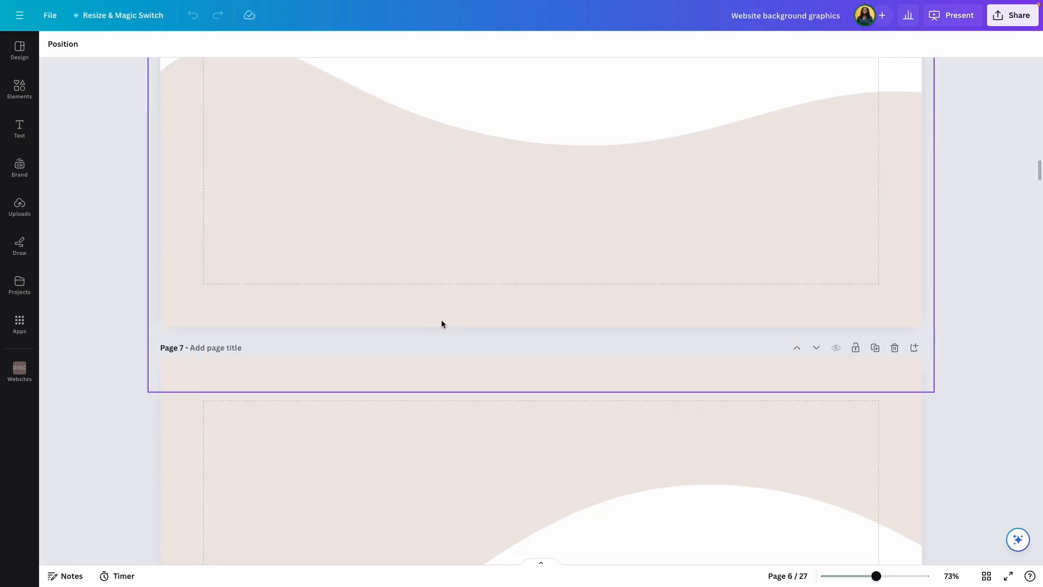
pyautogui.scroll(-13, 441, 324)
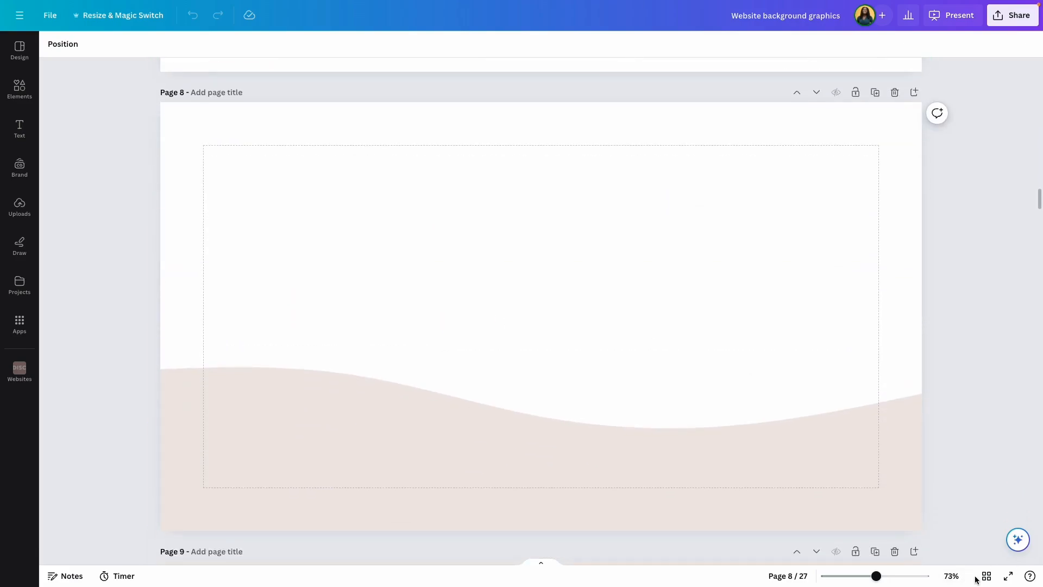
pyautogui.click(985, 575)
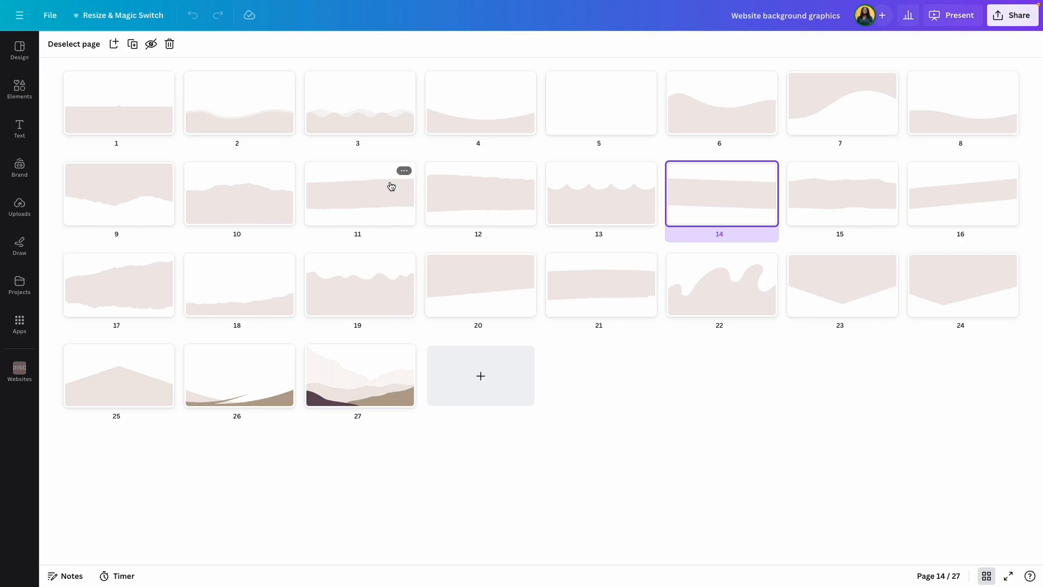
# Recolor the slanted band on page 14 pale green from the 4 Design Color Palettes and apply the change to all pages
pyautogui.doubleClick(697, 190)
pyautogui.click(771, 240)
pyautogui.click(706, 174)
pyautogui.click(424, 302)
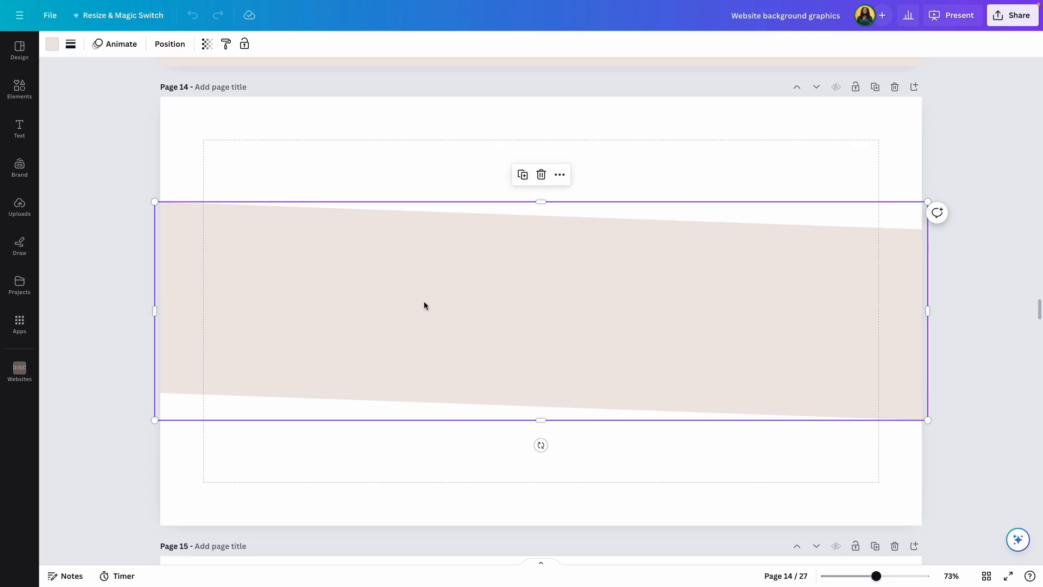
pyautogui.click(51, 44)
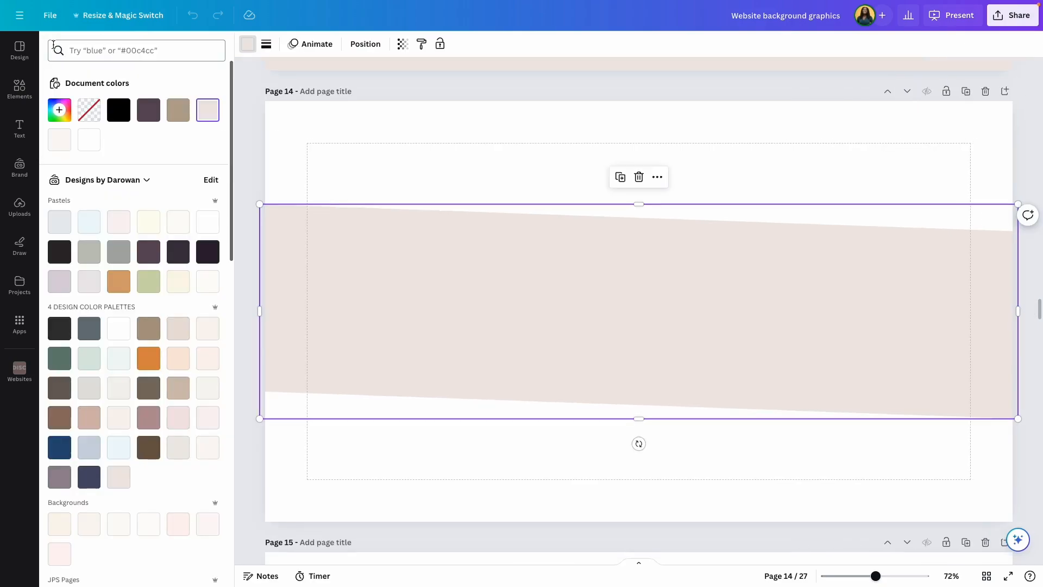
pyautogui.click(88, 357)
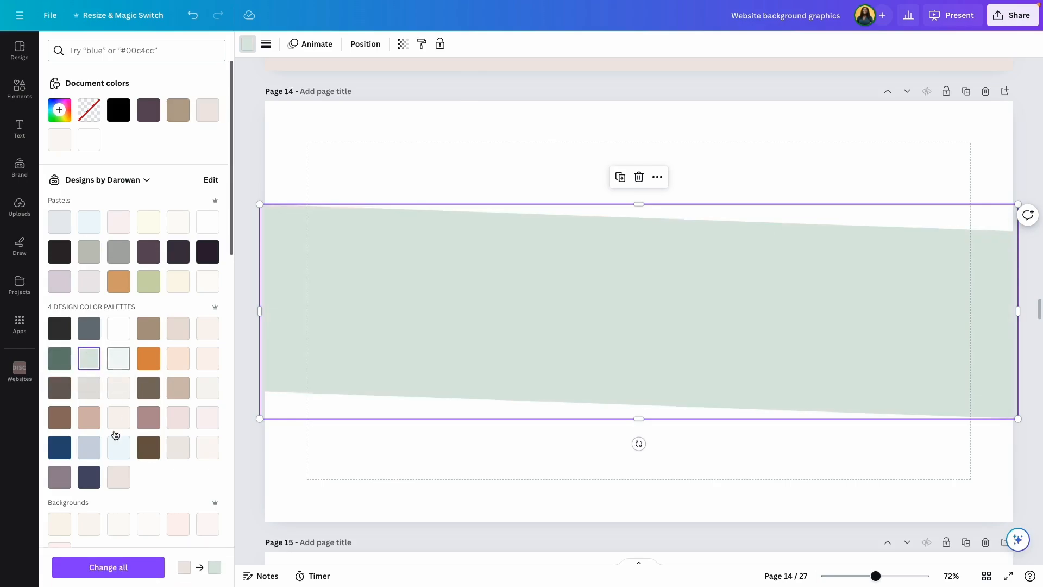
pyautogui.click(108, 567)
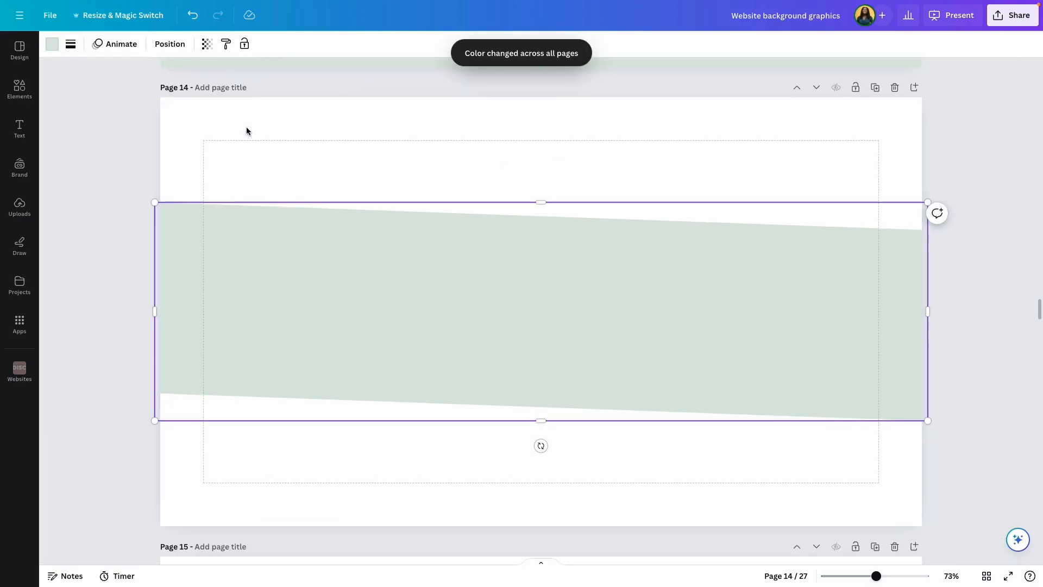
# Download only the current page 14 as a PNG with a transparent background
pyautogui.scroll(-3, 291, 277)
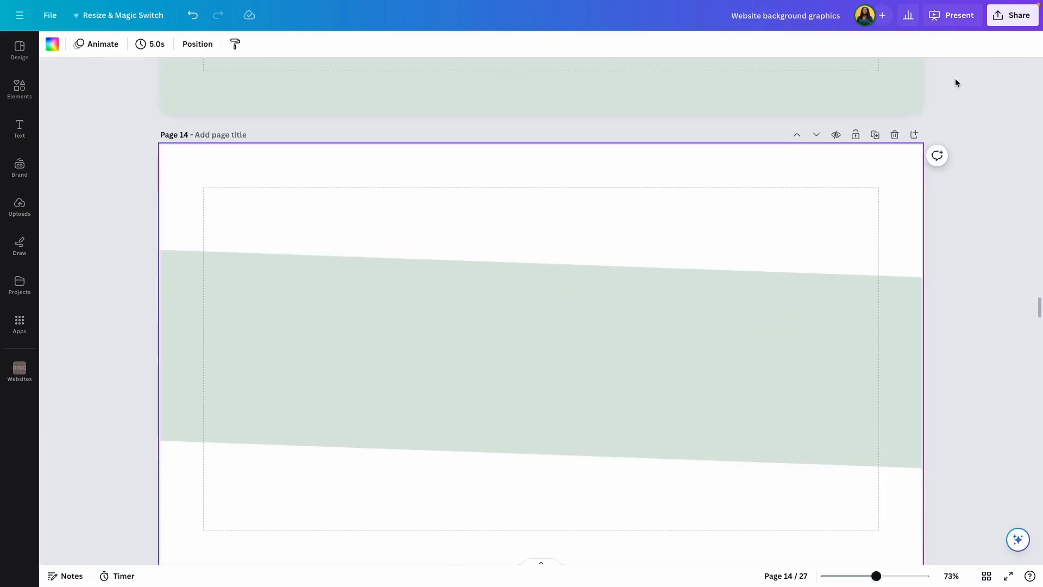
pyautogui.click(1008, 21)
pyautogui.click(861, 283)
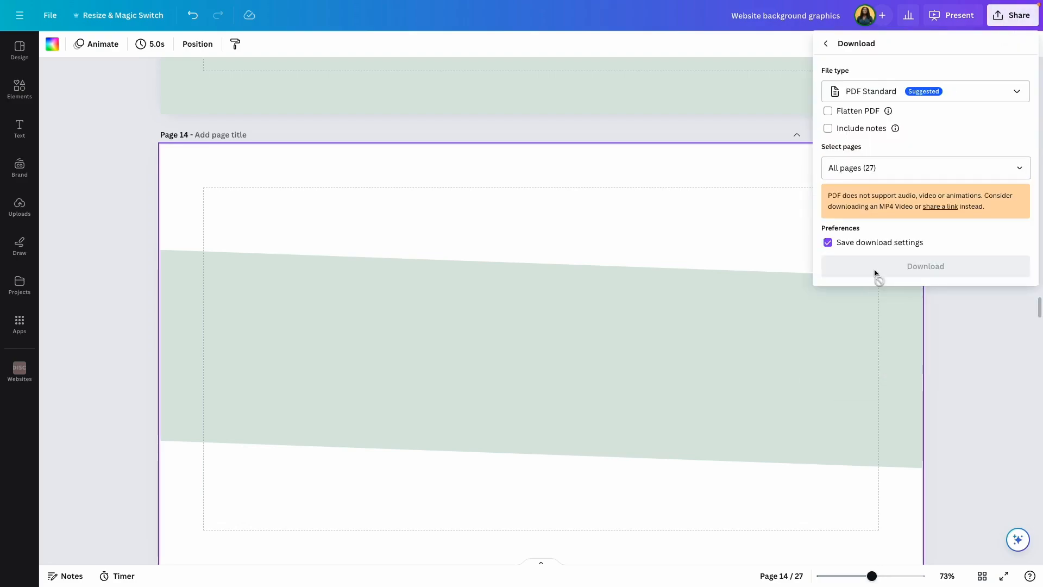
pyautogui.click(829, 95)
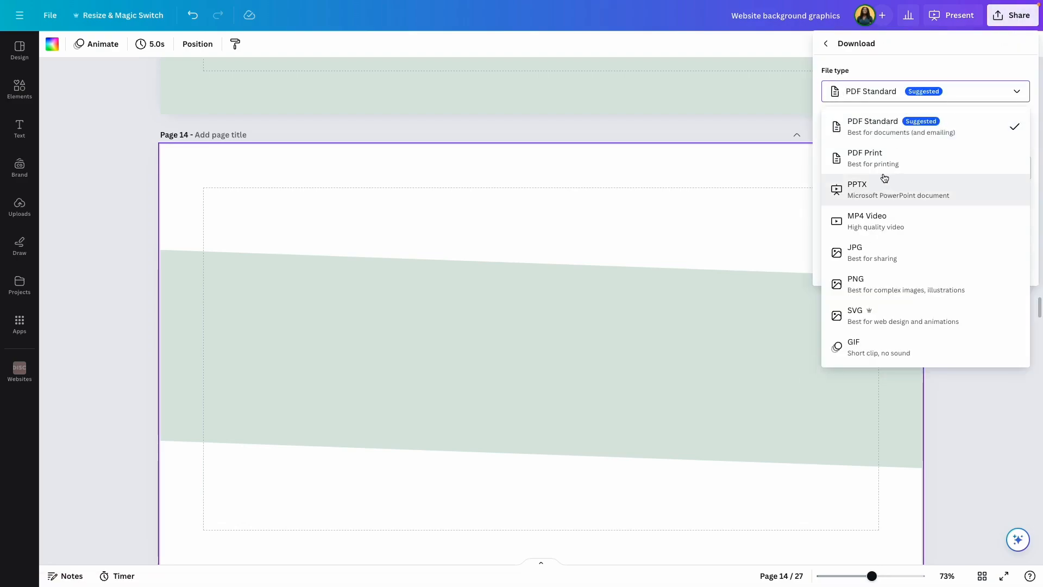
pyautogui.click(876, 286)
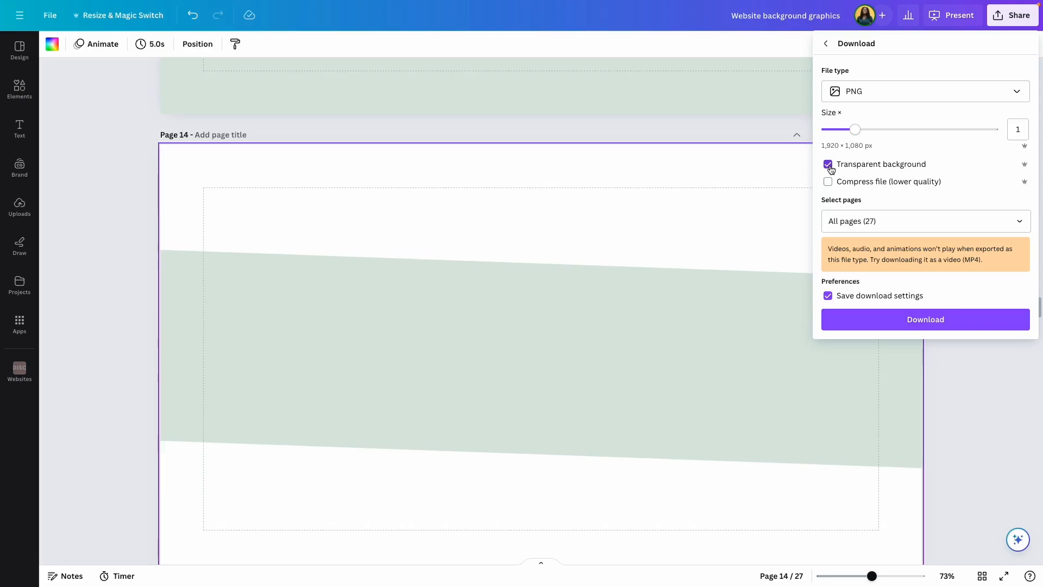
pyautogui.click(1015, 222)
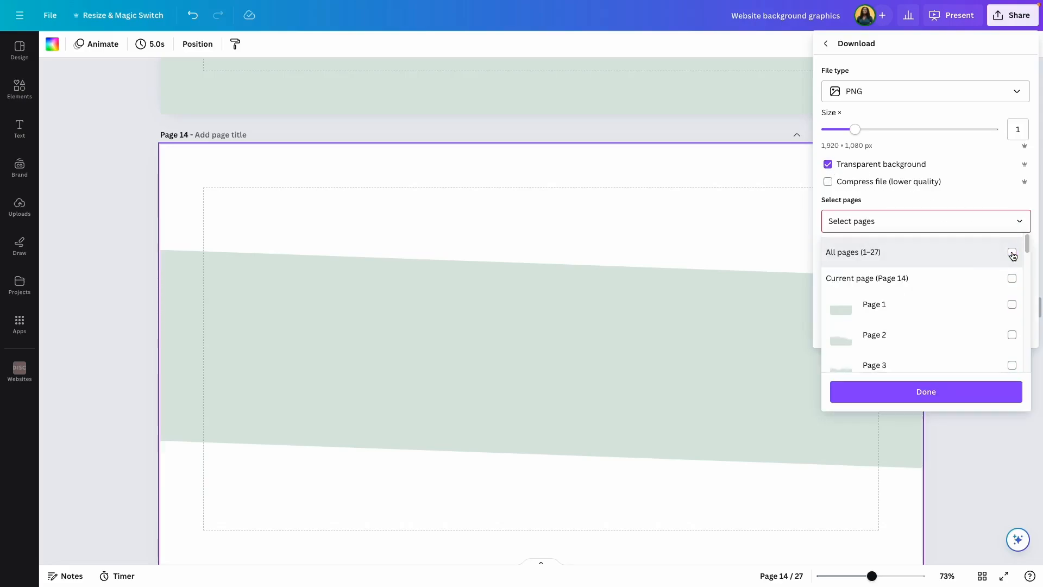
pyautogui.click(881, 280)
pyautogui.click(924, 395)
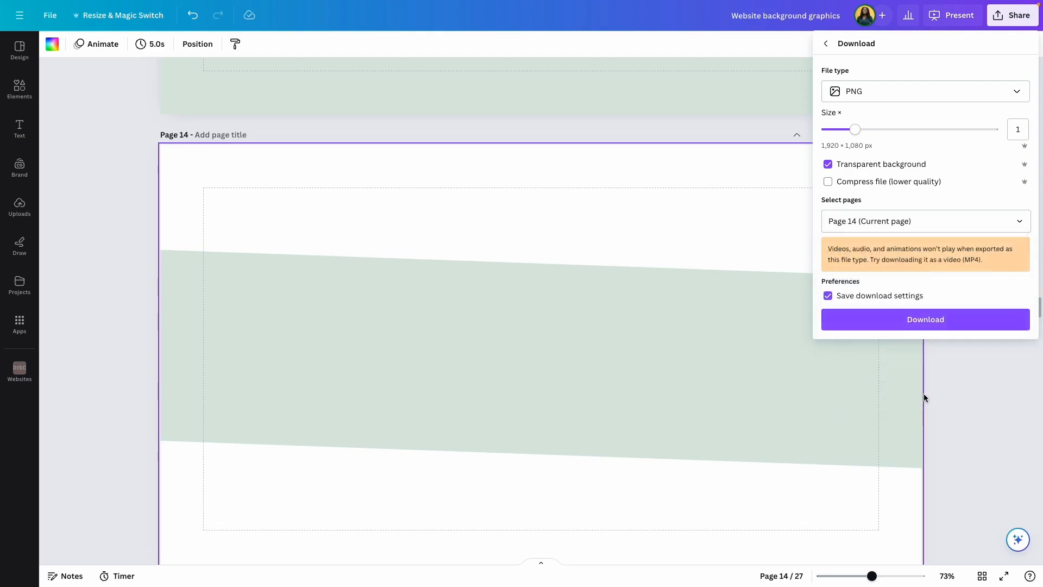
pyautogui.click(904, 319)
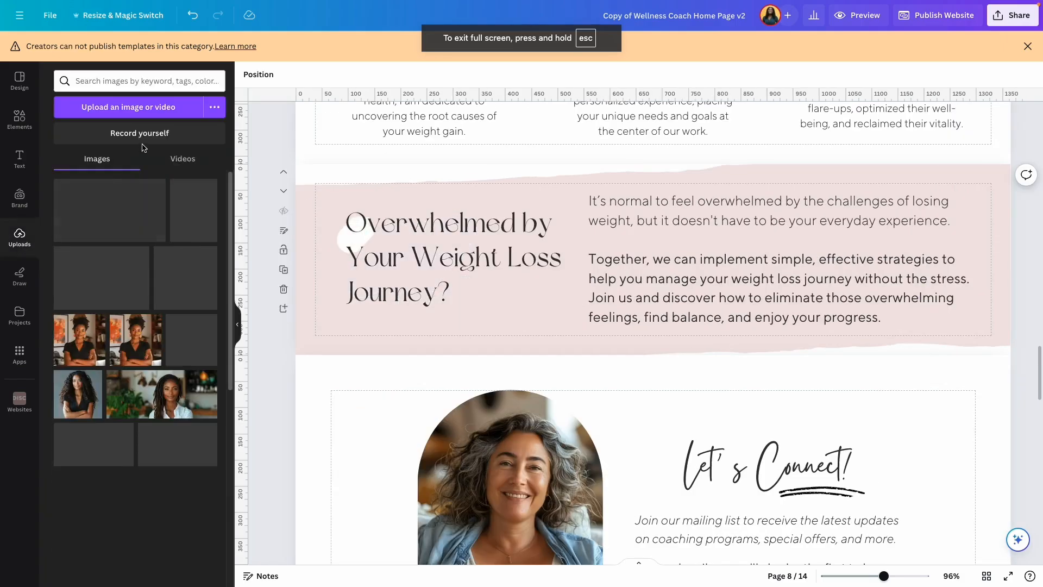
# Upload the exported green graphic to the Wellness Coach home page design and delete the pink background behind "Overwhelmed by Your Weight Loss Journey?"
pyautogui.click(128, 107)
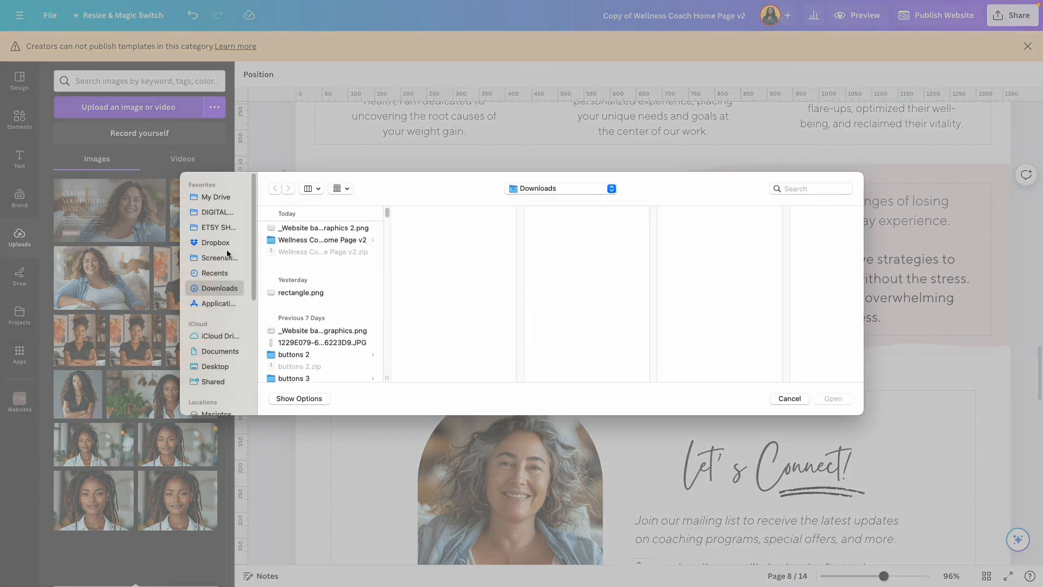
pyautogui.doubleClick(291, 230)
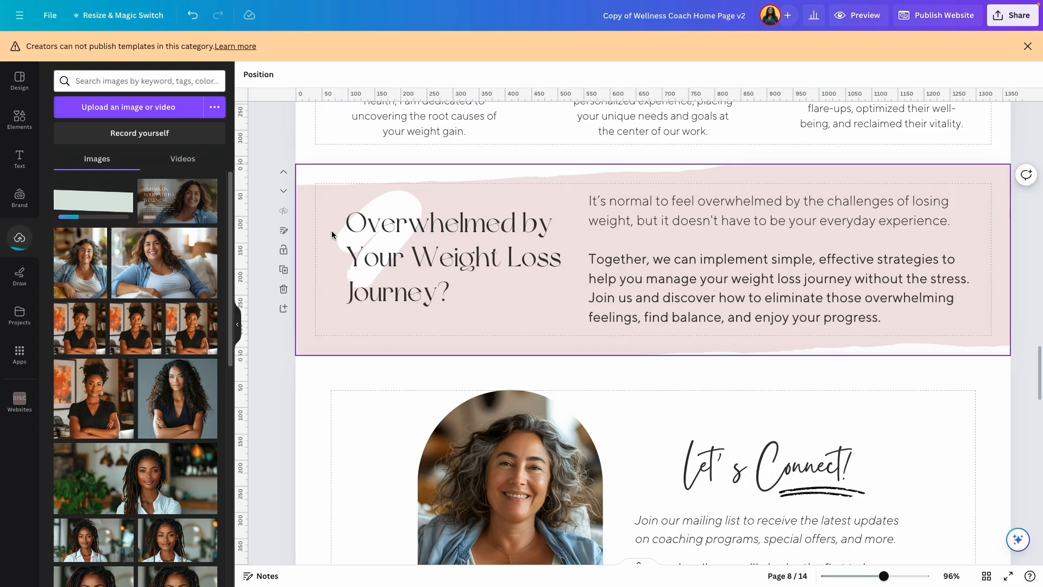
pyautogui.scroll(-1, 354, 362)
pyautogui.click(317, 212)
pyautogui.press('Delete')
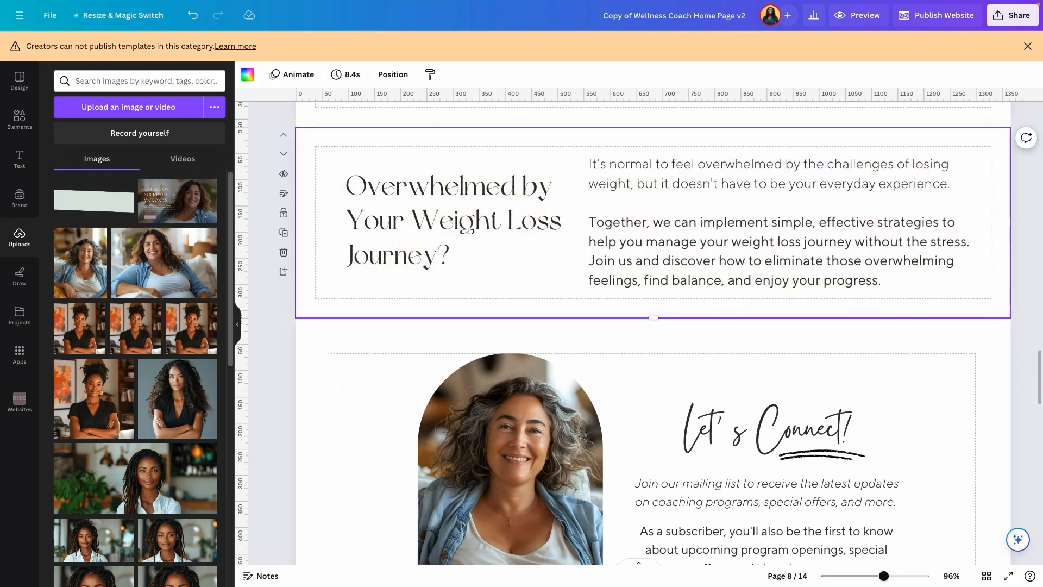
# Add the uploaded green graphic to the "Overwhelmed by Your Weight Loss Journey?" section and set it as the page background
pyautogui.click(99, 202)
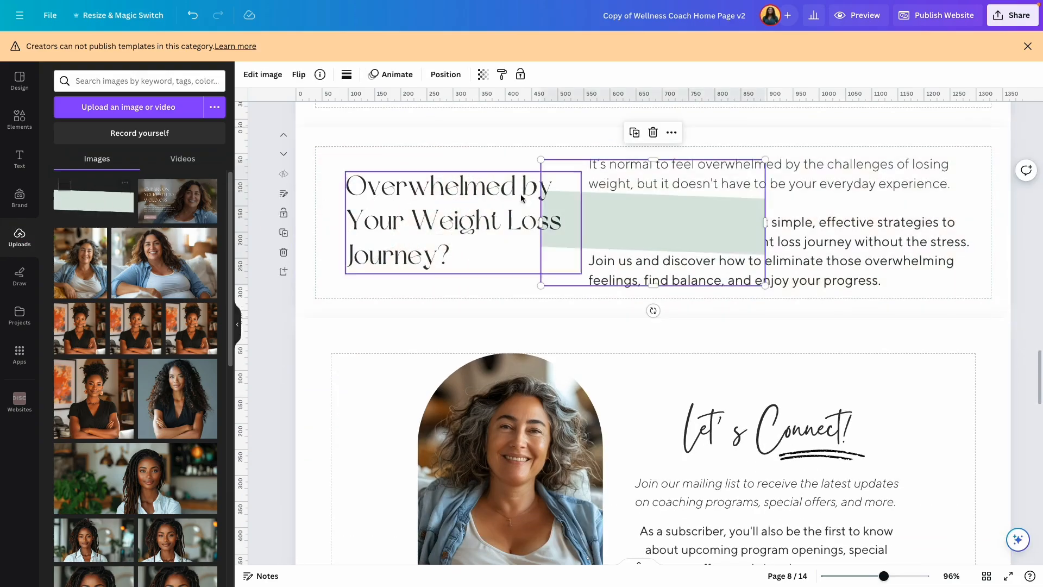
pyautogui.rightClick(593, 212)
pyautogui.click(672, 491)
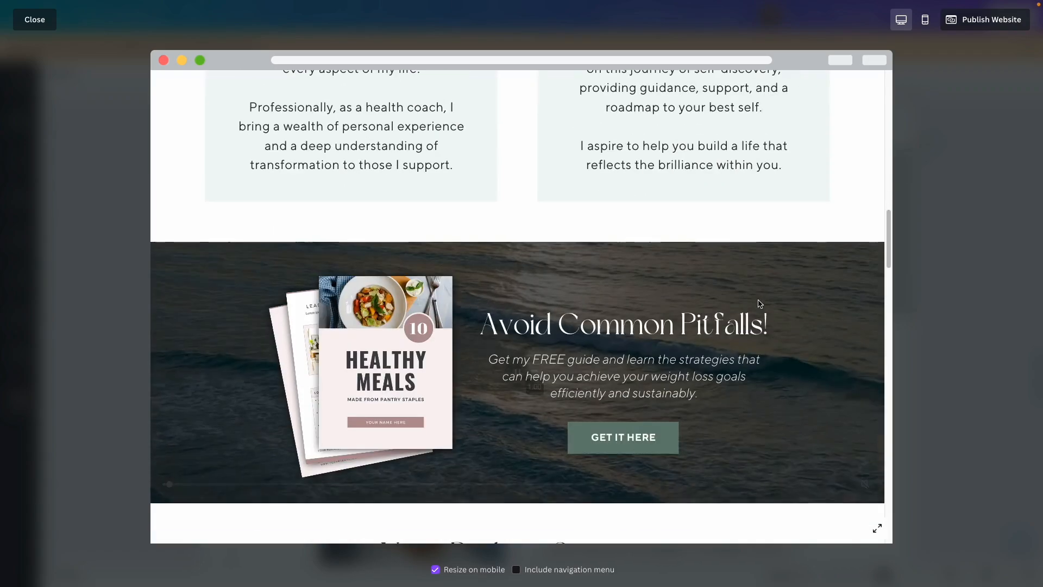
# Look through the recolored sections in the website preview down to the footer, and return to the editor
pyautogui.scroll(-5, 758, 300)
pyautogui.scroll(-15, 758, 301)
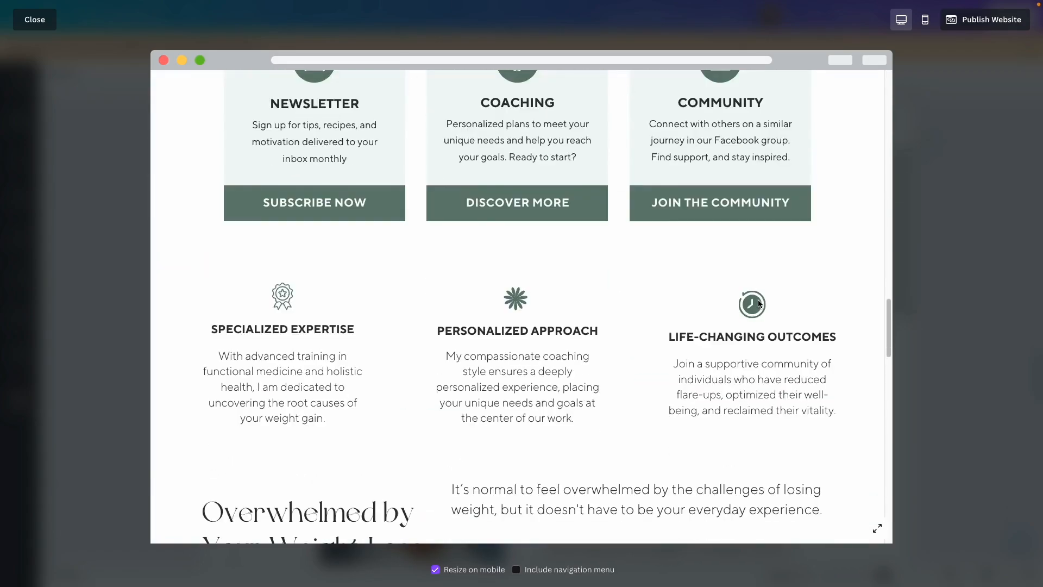
pyautogui.scroll(-2, 758, 301)
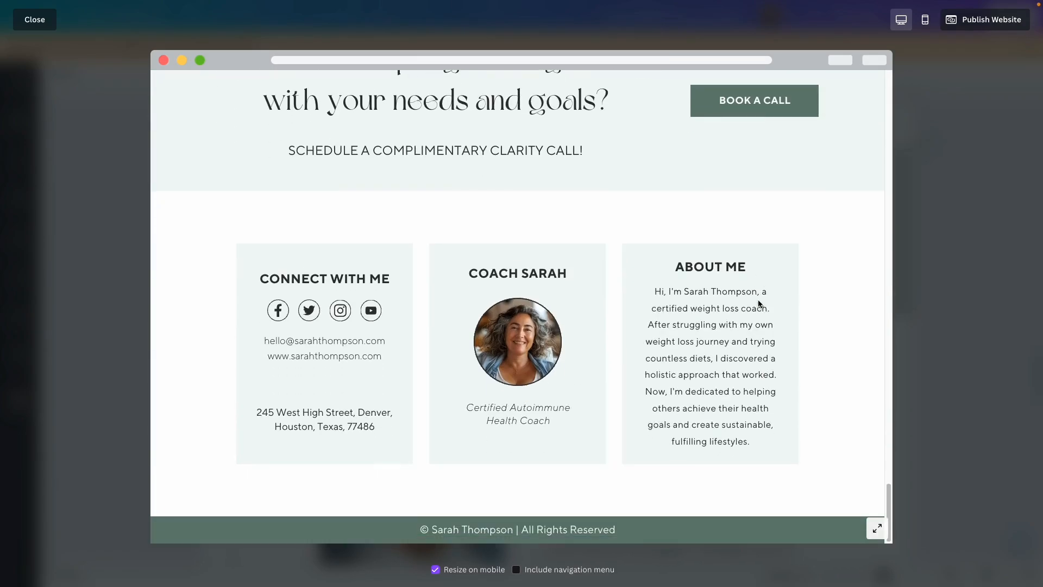
pyautogui.click(26, 28)
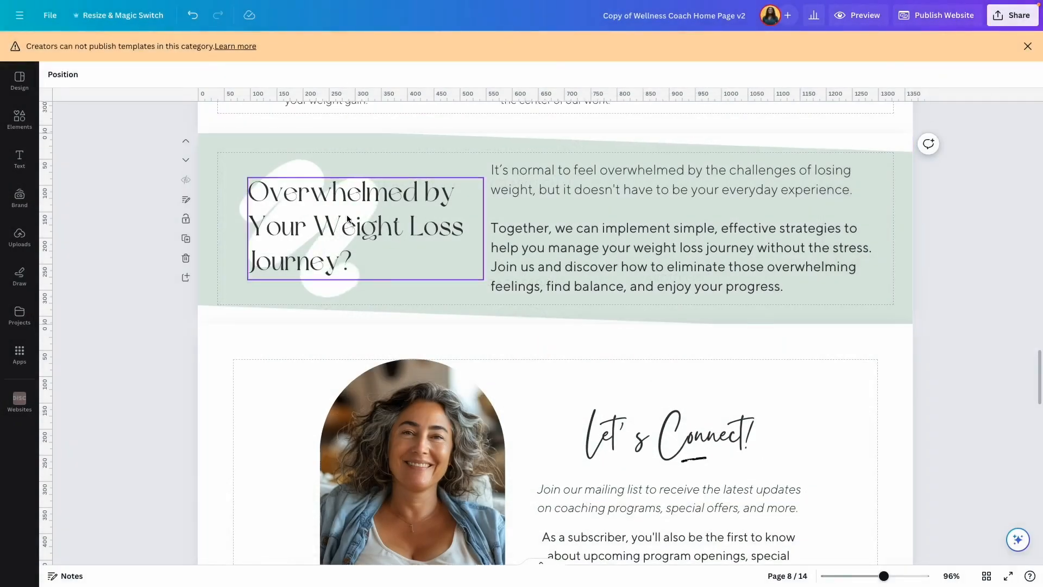
# Delete the photo of the smiling woman from the "Embark on Your Path to Wellness" hero section
pyautogui.scroll(10, 421, 214)
pyautogui.scroll(20, 421, 213)
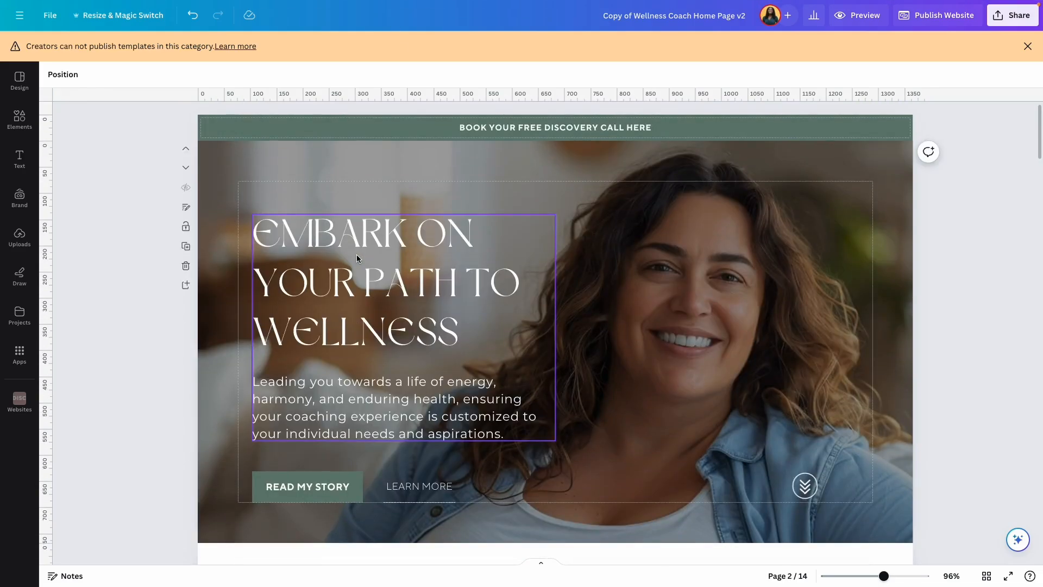
pyautogui.click(240, 181)
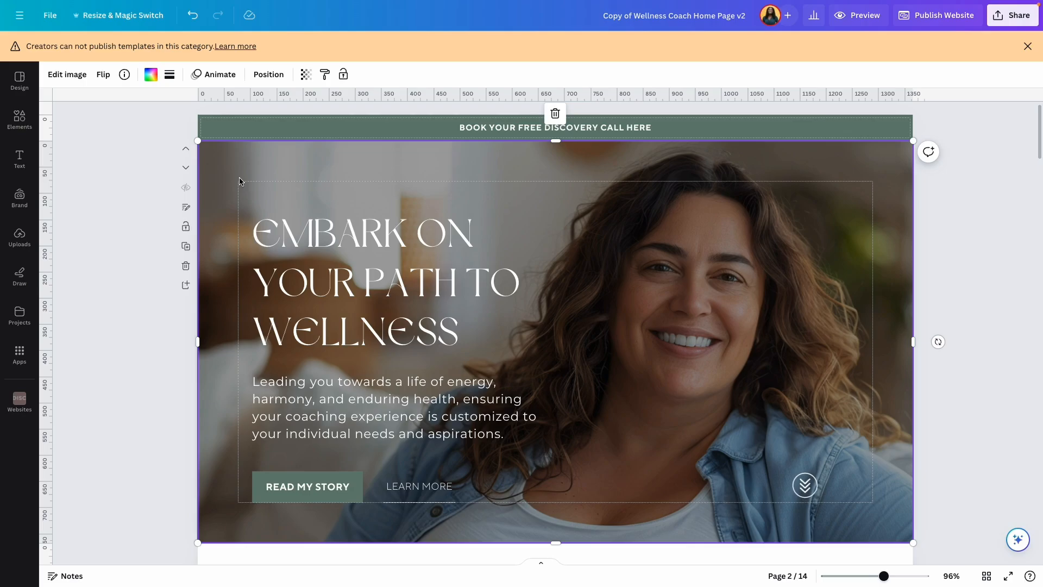
pyautogui.scroll(-20, 240, 180)
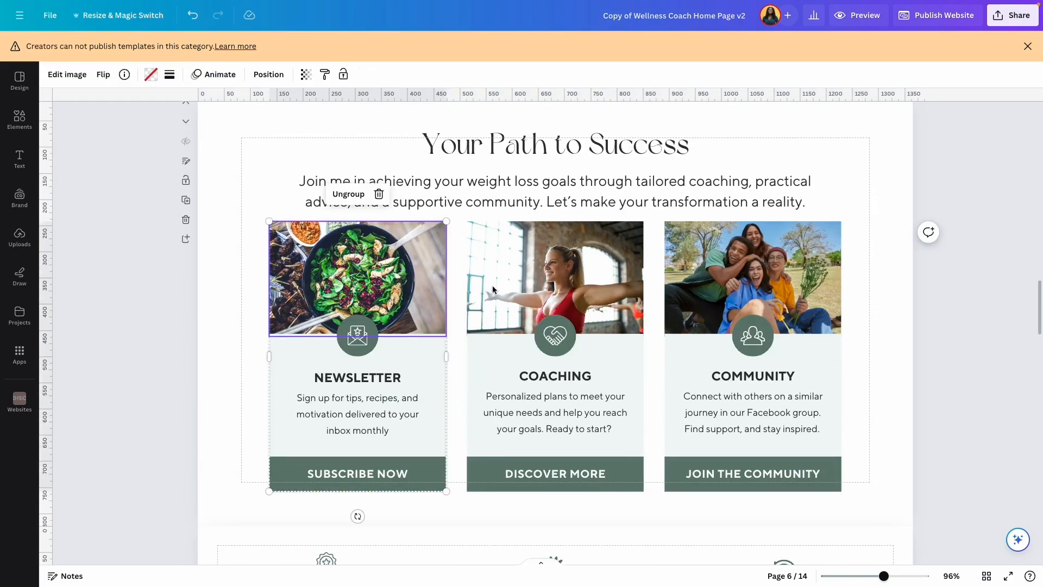
pyautogui.scroll(10, 525, 292)
pyautogui.scroll(15, 525, 288)
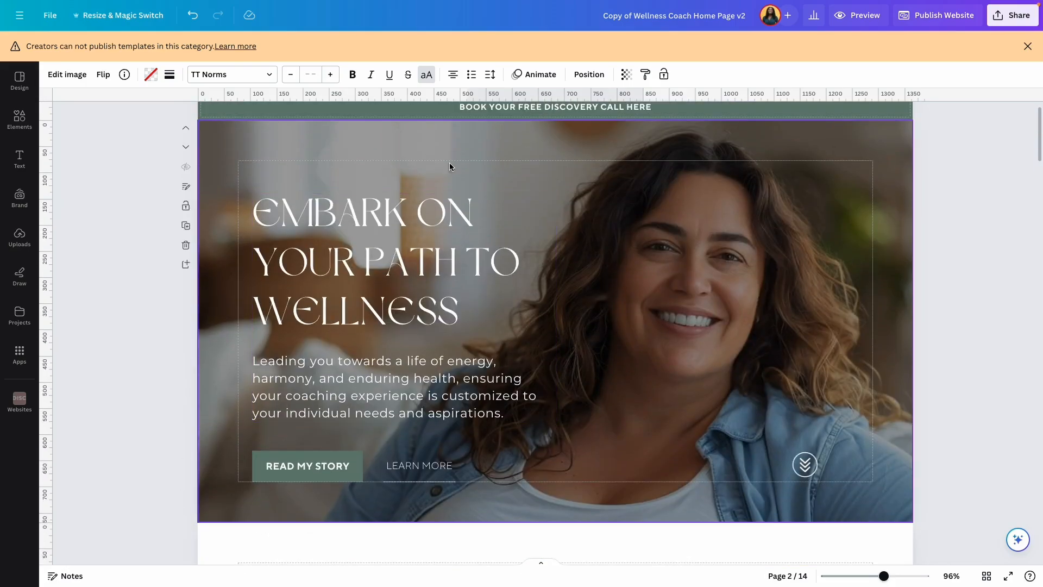
pyautogui.click(428, 155)
pyautogui.press('Delete')
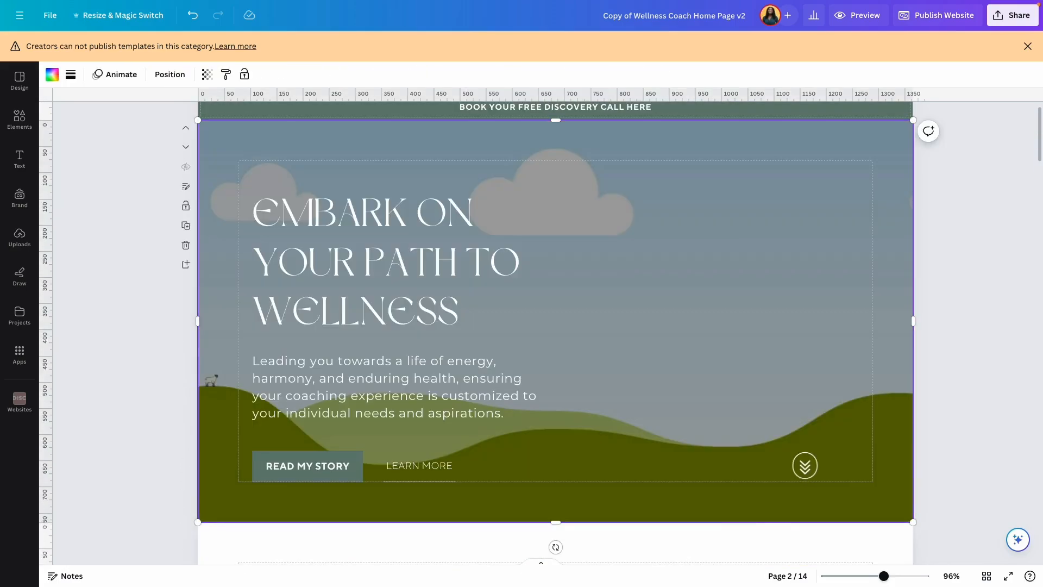
# Fill the empty hero frame with the uploaded landscape photo of the woman with long locs and a white shirt
pyautogui.click(20, 234)
pyautogui.scroll(-4, 231, 243)
pyautogui.click(136, 258)
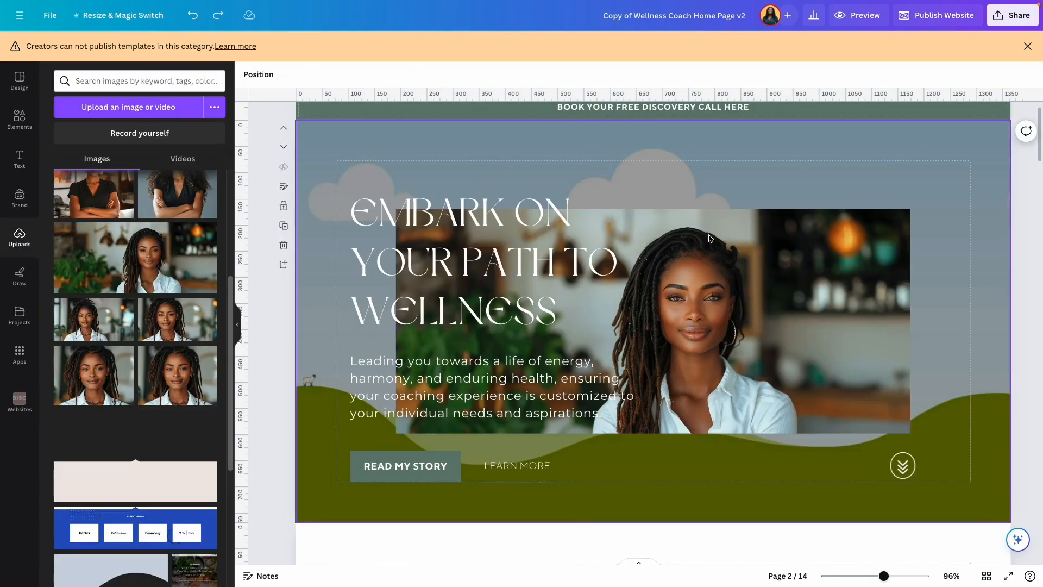
pyautogui.moveTo(743, 286); pyautogui.dragTo(713, 289)
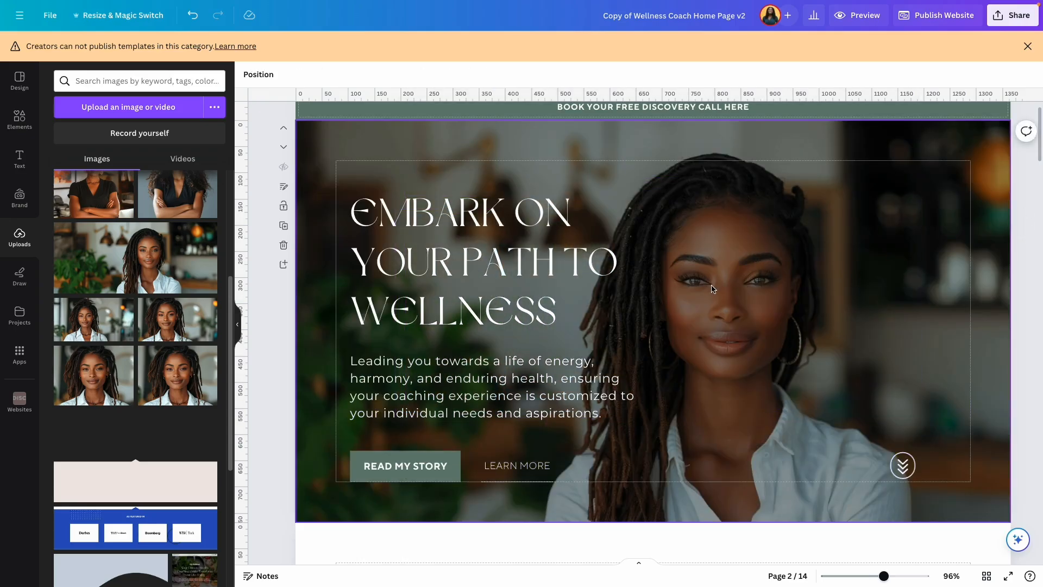
# Adjust the new hero photo's crop, enlarging it slightly and shifting the woman away from the headline text
pyautogui.doubleClick(713, 282)
pyautogui.moveTo(713, 283); pyautogui.dragTo(797, 283)
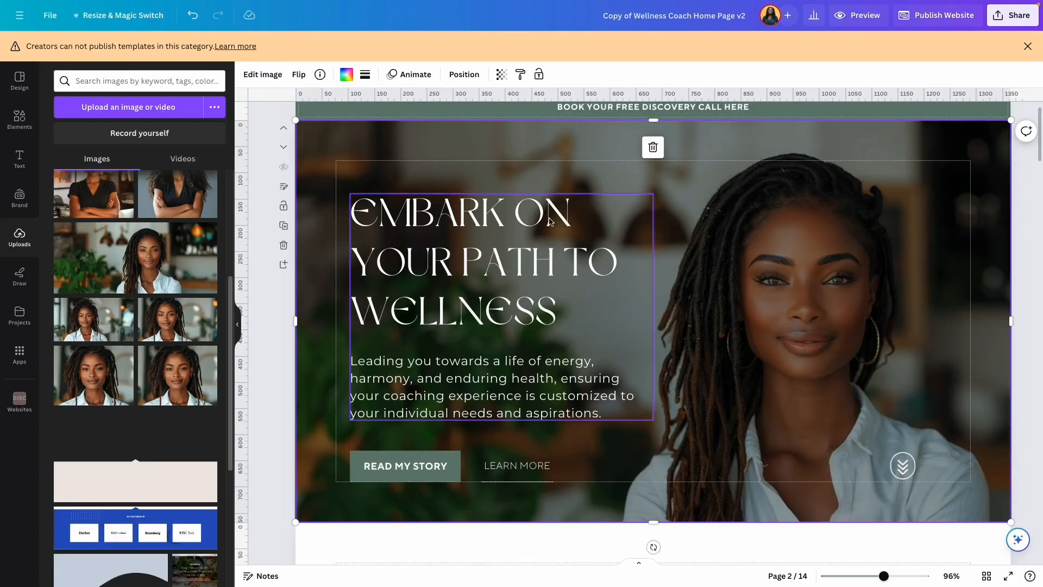
pyautogui.doubleClick(775, 298)
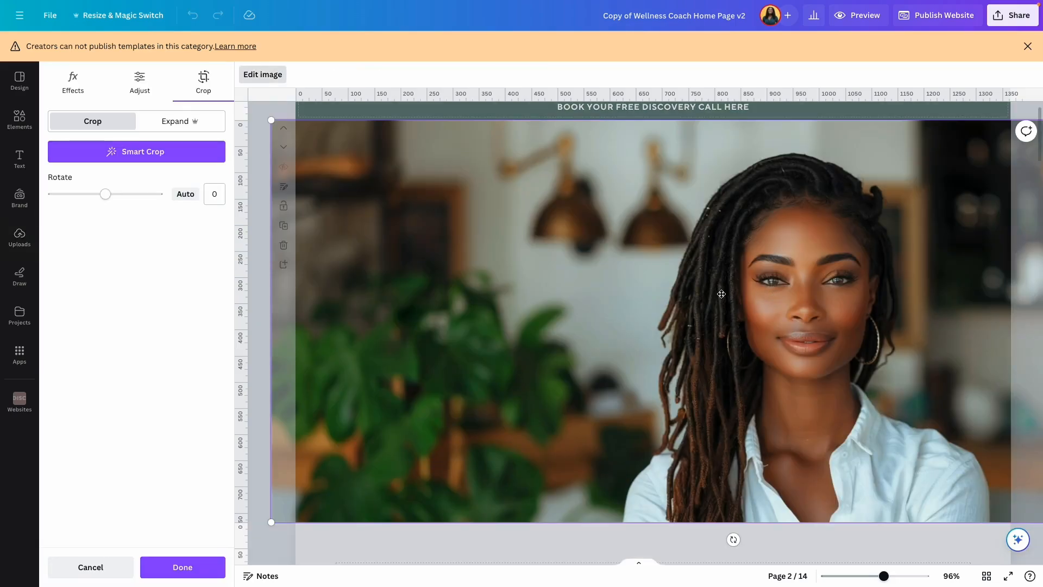
pyautogui.moveTo(262, 122); pyautogui.dragTo(231, 99)
pyautogui.moveTo(730, 303); pyautogui.dragTo(794, 289)
pyautogui.click(182, 566)
pyautogui.doubleClick(833, 338)
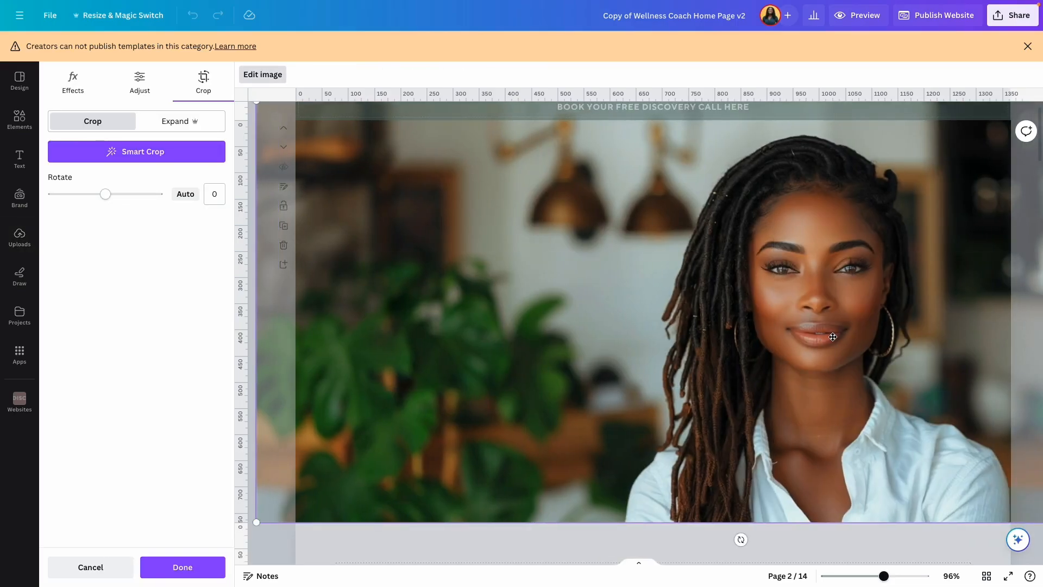
pyautogui.click(175, 568)
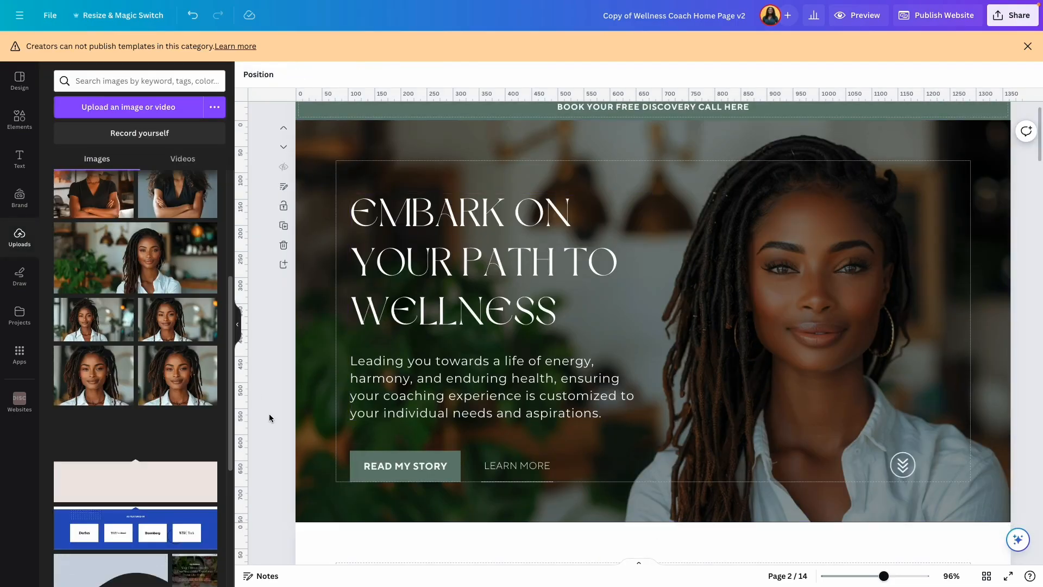
# Set the hero photo's transparency to 60
pyautogui.scroll(1, 269, 413)
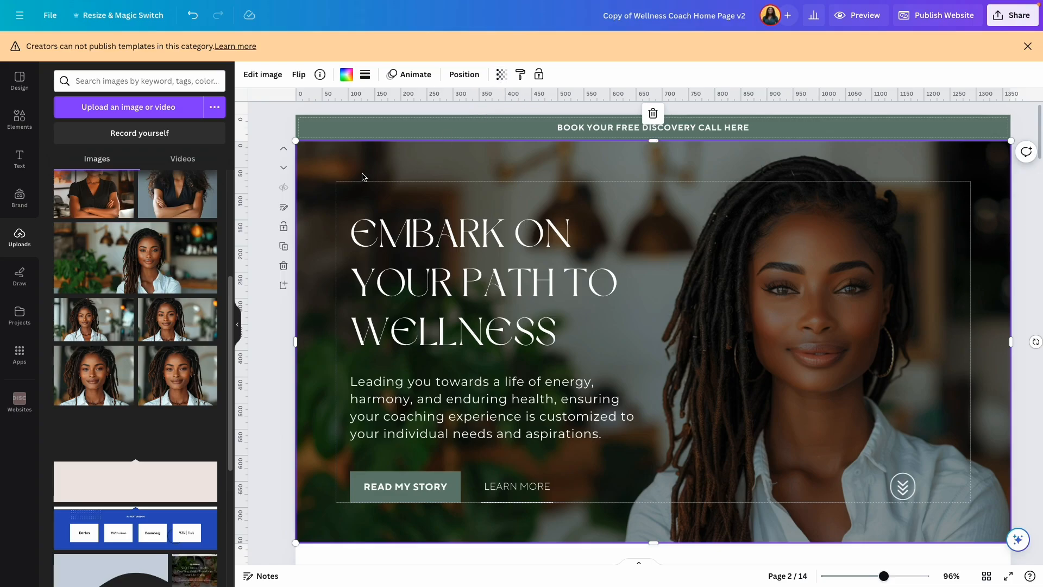
pyautogui.click(501, 74)
pyautogui.moveTo(471, 118); pyautogui.dragTo(443, 124)
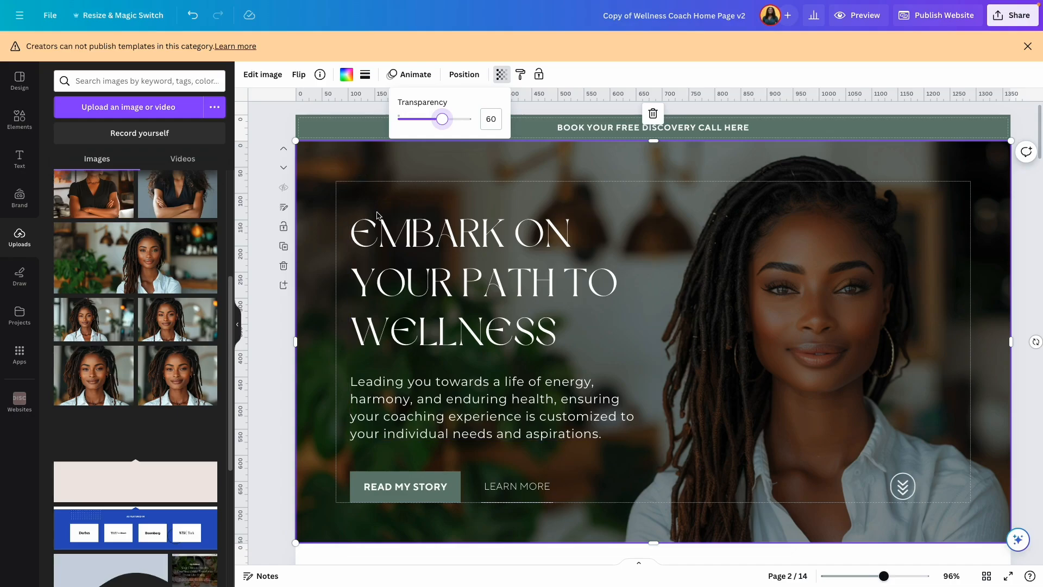
# Open the hero headline "Embark on Your Path to Wellness" for text editing
pyautogui.scroll(-1, 488, 261)
pyautogui.doubleClick(487, 261)
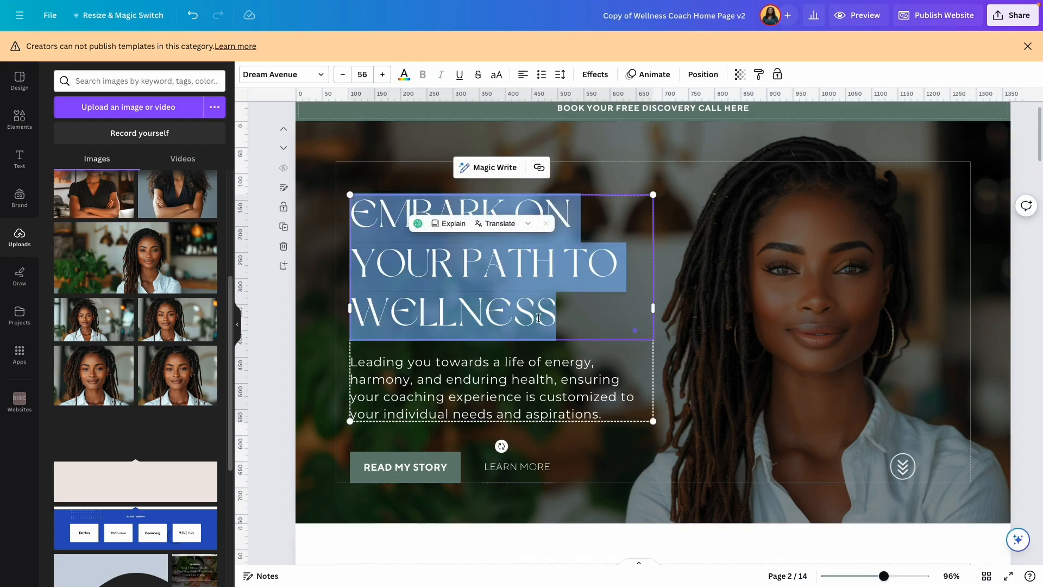
pyautogui.scroll(-1, 538, 319)
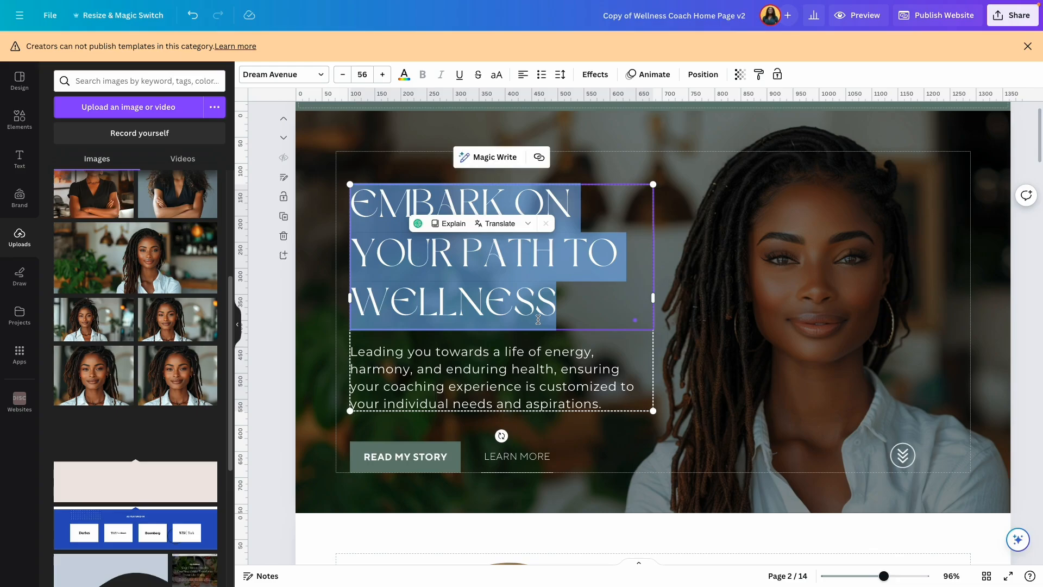
# Fill the arched frame in the Welcome section with the uploaded portrait of the woman with locs and a white shirt
pyautogui.scroll(-8, 634, 266)
pyautogui.scroll(-3, 634, 267)
pyautogui.click(634, 267)
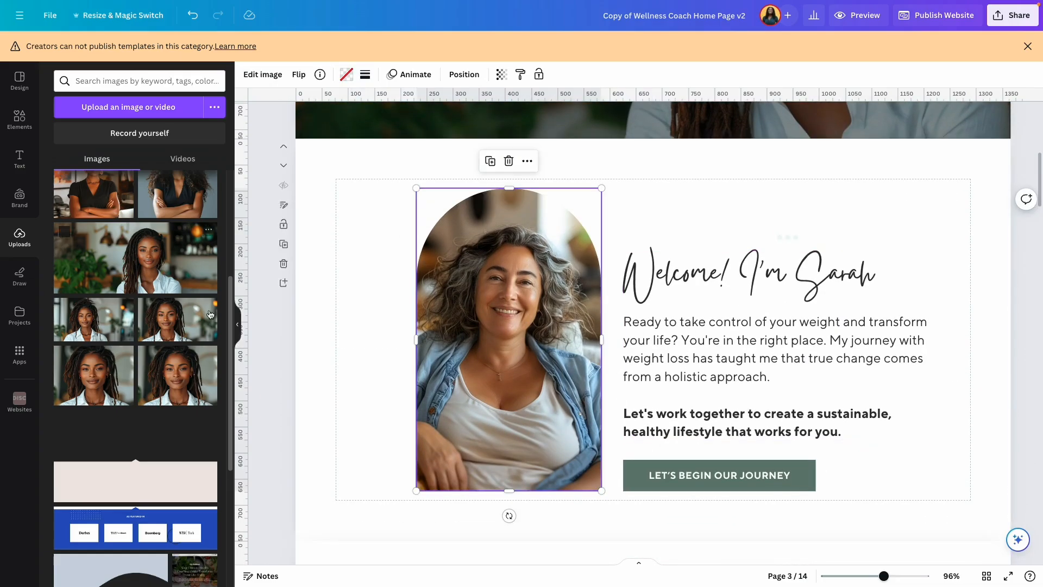
pyautogui.moveTo(540, 333)
pyautogui.mouseDown()
pyautogui.moveTo(485, 336)
pyautogui.moveTo(541, 321)
pyautogui.mouseUp()
pyautogui.doubleClick(499, 320)
pyautogui.click(183, 567)
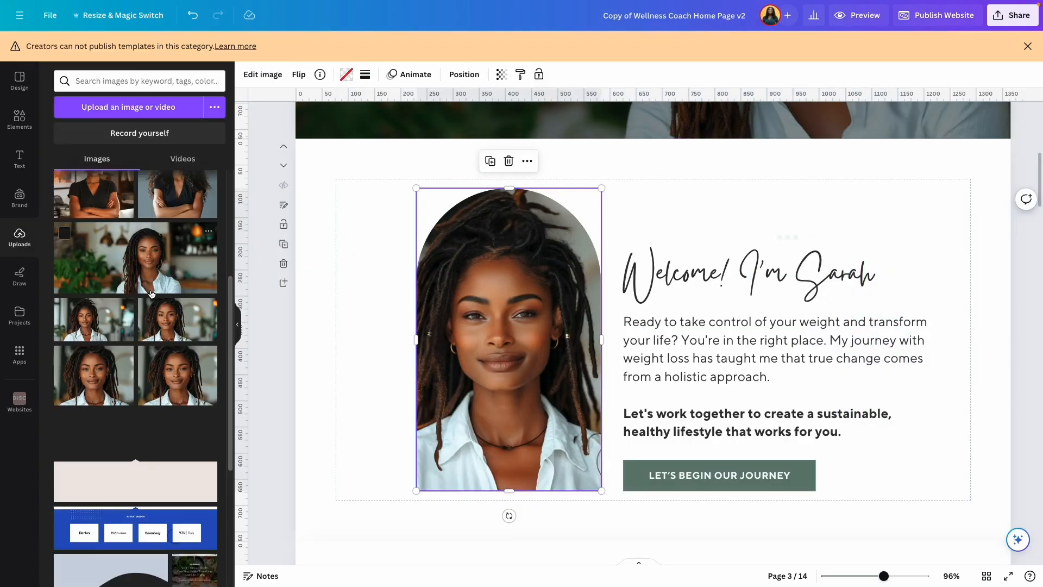
# Replace the Welcome section's arched photo with the uploaded photo of the woman in a black V-neck top with crossed arms
pyautogui.click(95, 291)
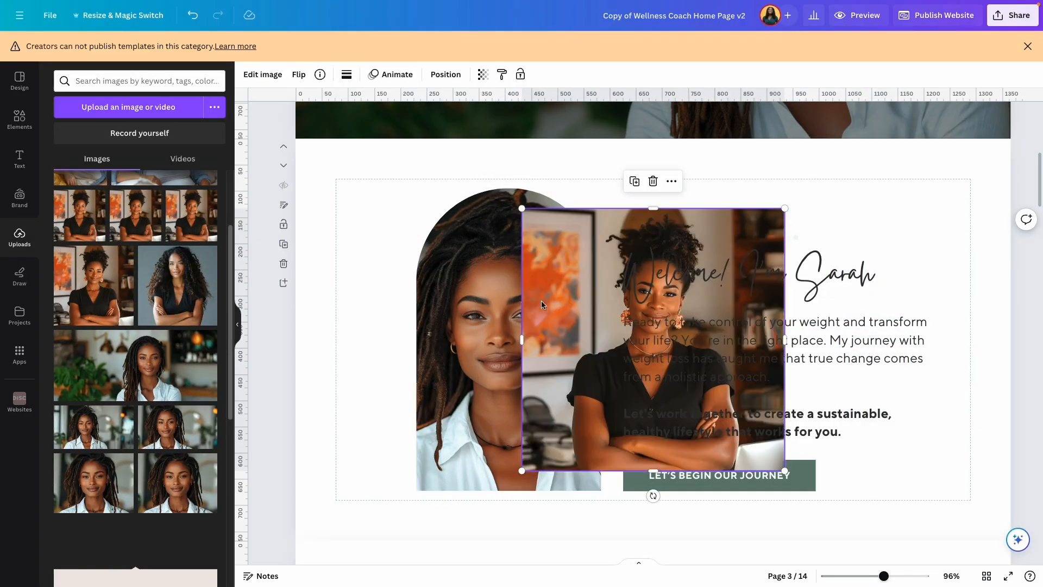
pyautogui.moveTo(541, 306); pyautogui.dragTo(498, 317)
# Replace the Healthy Meals cover in the "Avoid Common Pitfalls!" section with the uploaded Self-Care Workbook cover
pyautogui.scroll(-4, 834, 356)
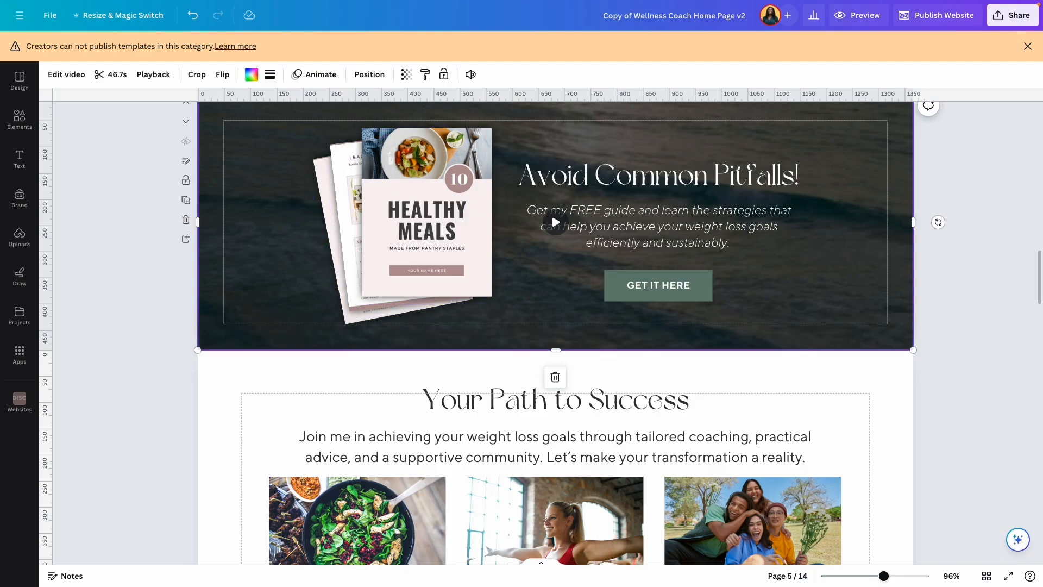
pyautogui.click(20, 236)
pyautogui.moveTo(85, 448)
pyautogui.mouseDown()
pyautogui.moveTo(657, 239)
pyautogui.moveTo(585, 238)
pyautogui.mouseUp()
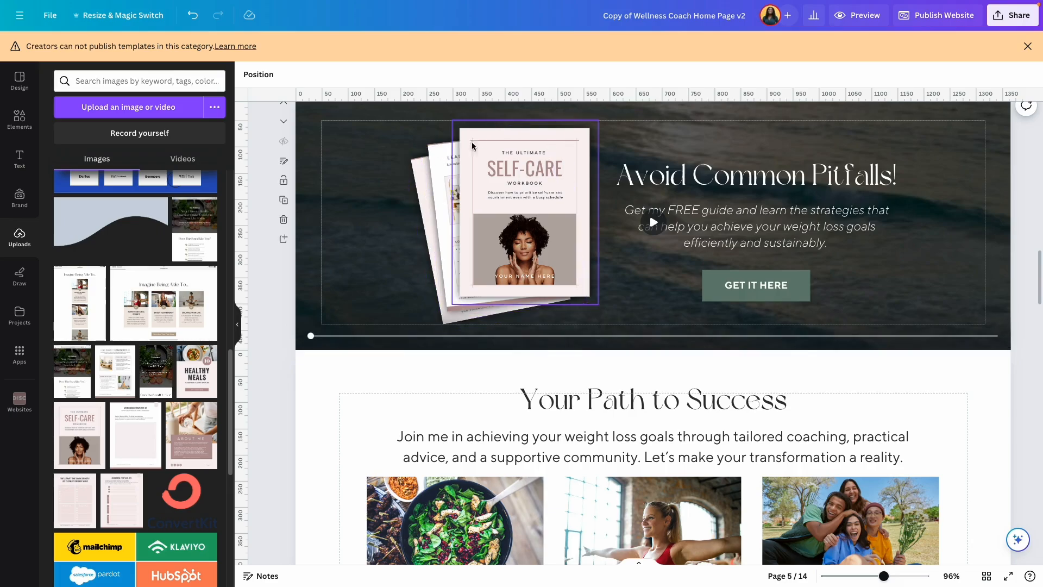
pyautogui.click(412, 176)
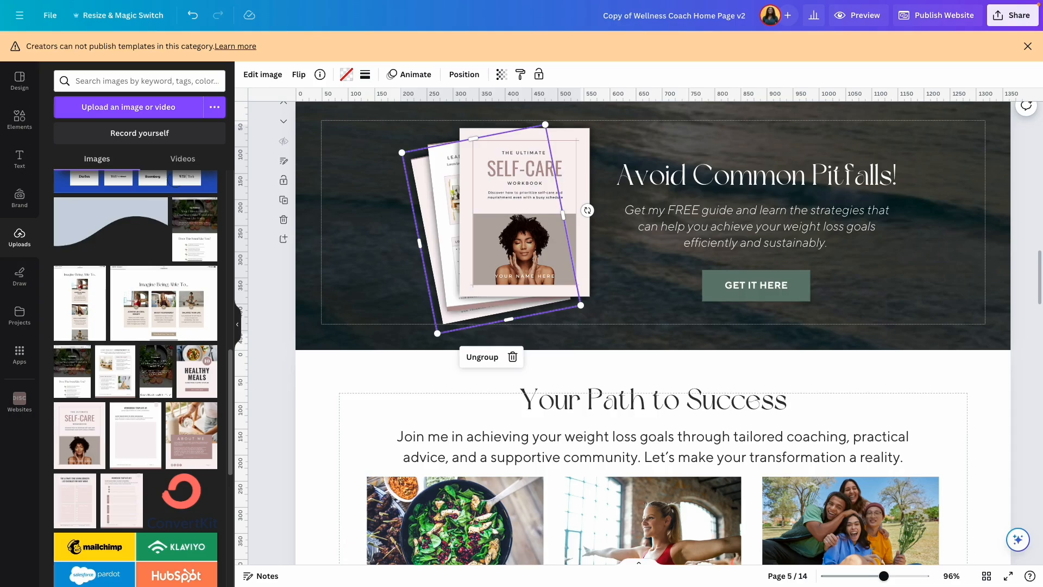
# Delete the ocean video from the background frame of the "Avoid Common Pitfalls!" section
pyautogui.click(399, 174)
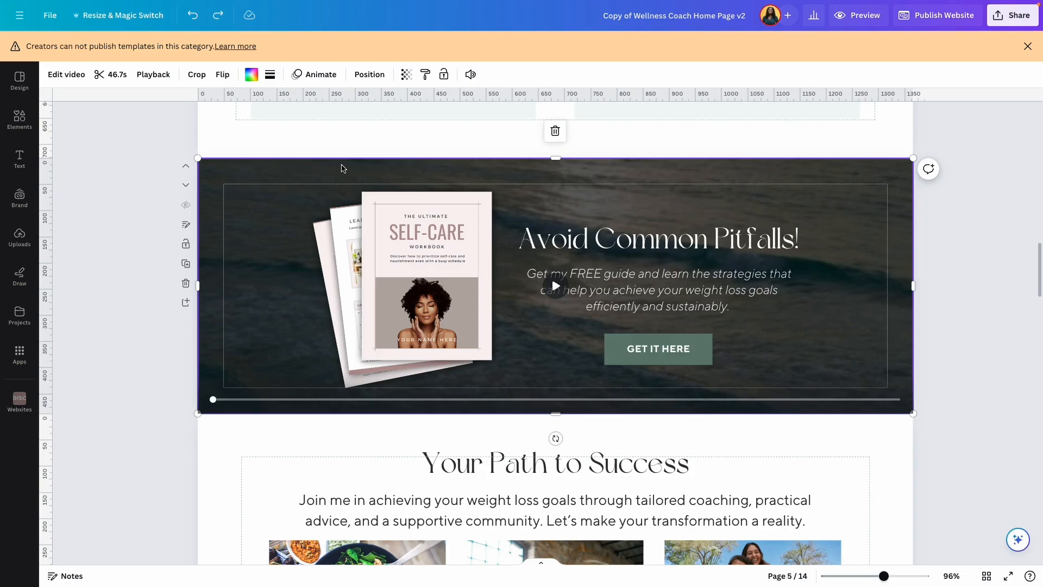
pyautogui.press('Delete')
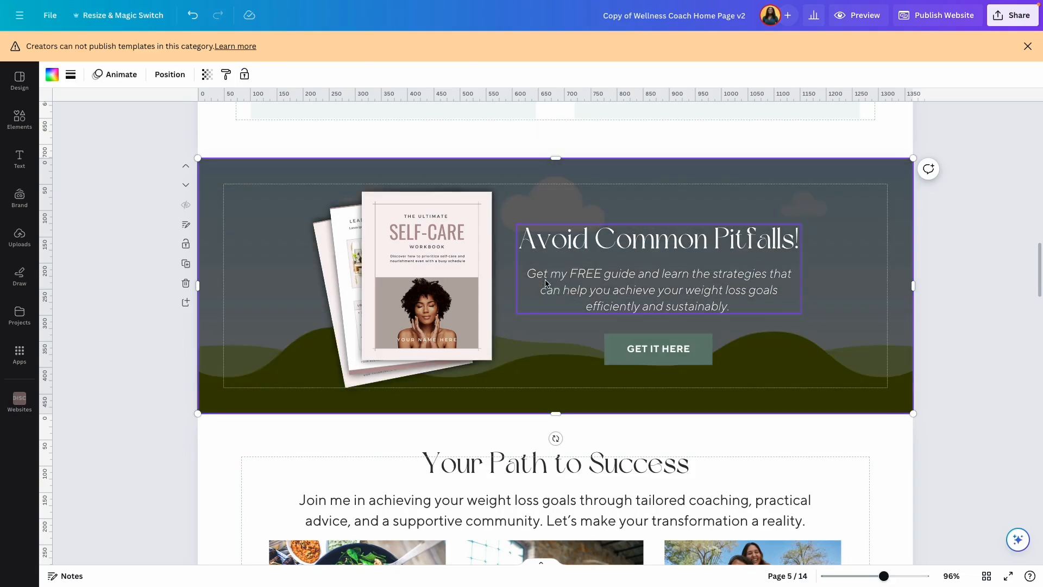
pyautogui.click(18, 240)
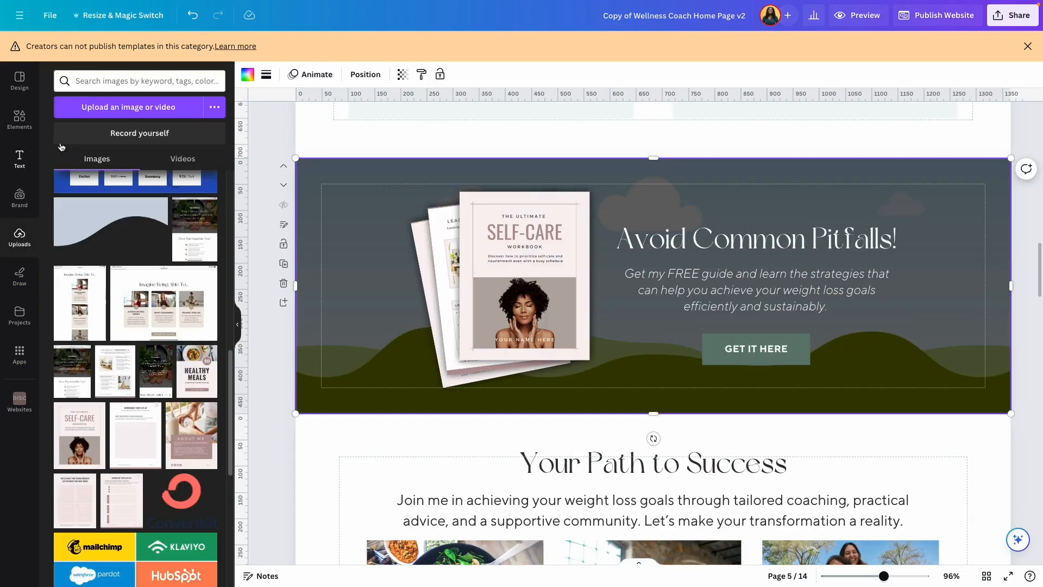
# Search the video elements for "nature" and fill the "Avoid Common Pitfalls!" background with the clip of a woman overlooking a valley
pyautogui.click(19, 118)
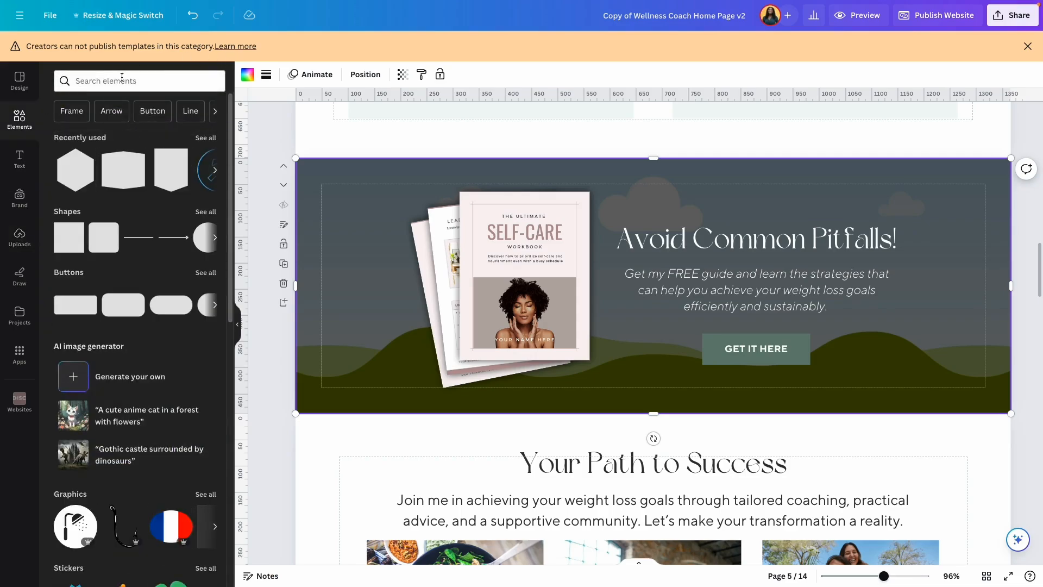
pyautogui.click(121, 77)
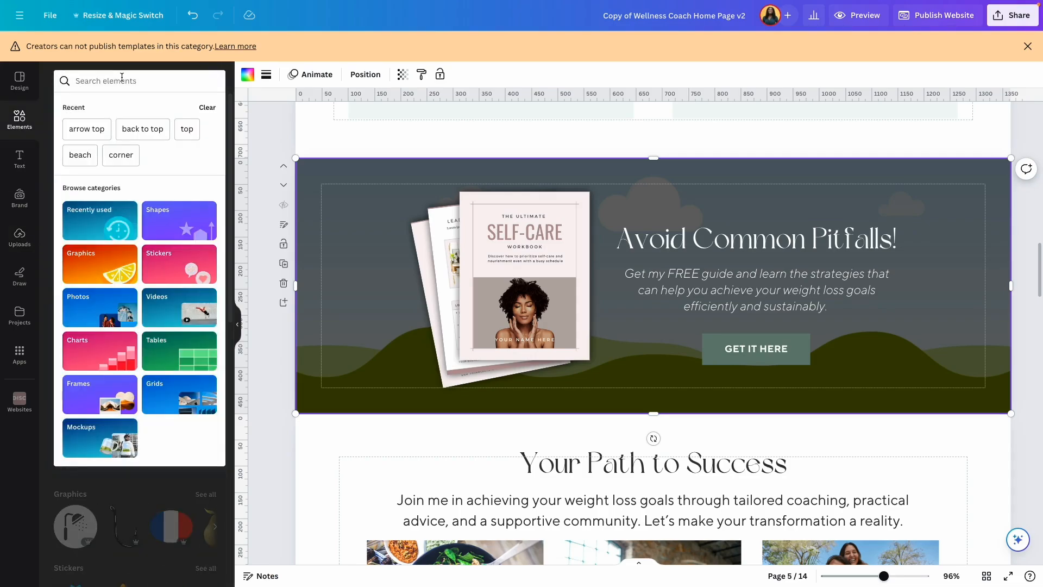
pyautogui.write('nature')
pyautogui.press('Return')
pyautogui.click(170, 107)
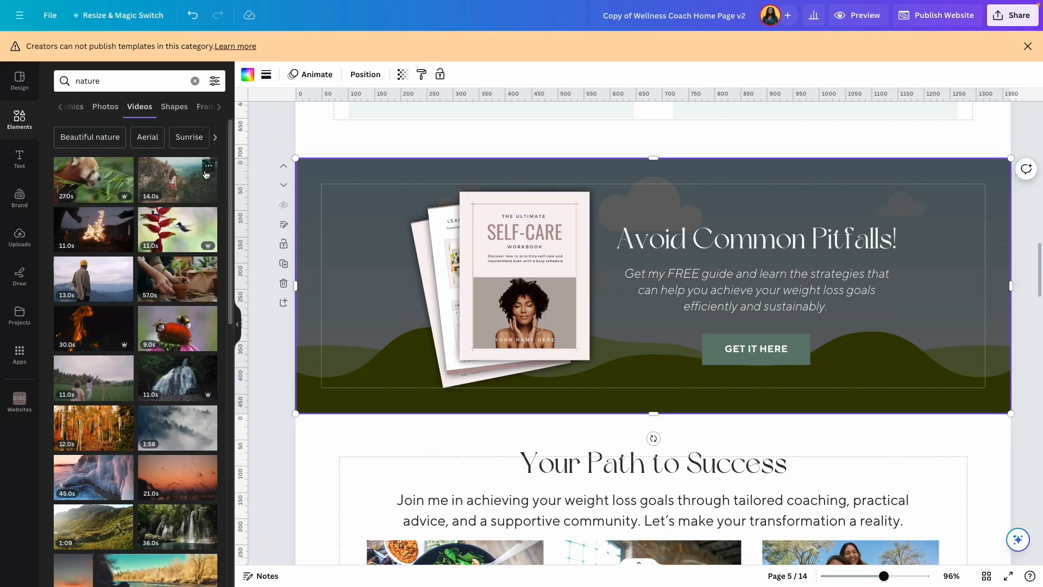
pyautogui.click(189, 182)
pyautogui.moveTo(655, 282); pyautogui.dragTo(415, 175)
pyautogui.click(837, 176)
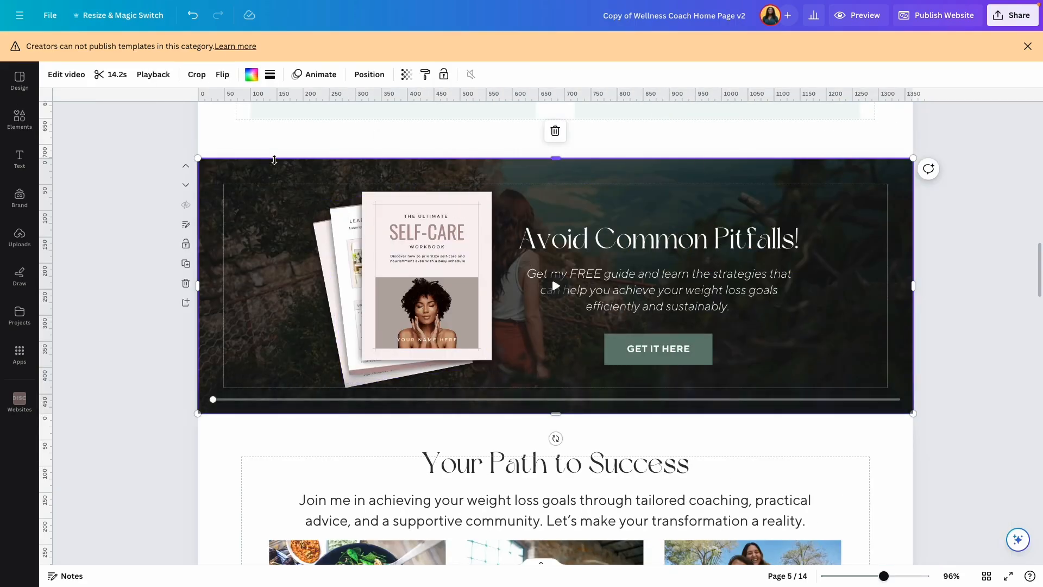
# Set the transparency of the new background video to 47
pyautogui.click(963, 225)
pyautogui.click(258, 165)
pyautogui.click(406, 75)
pyautogui.moveTo(350, 121); pyautogui.dragTo(337, 122)
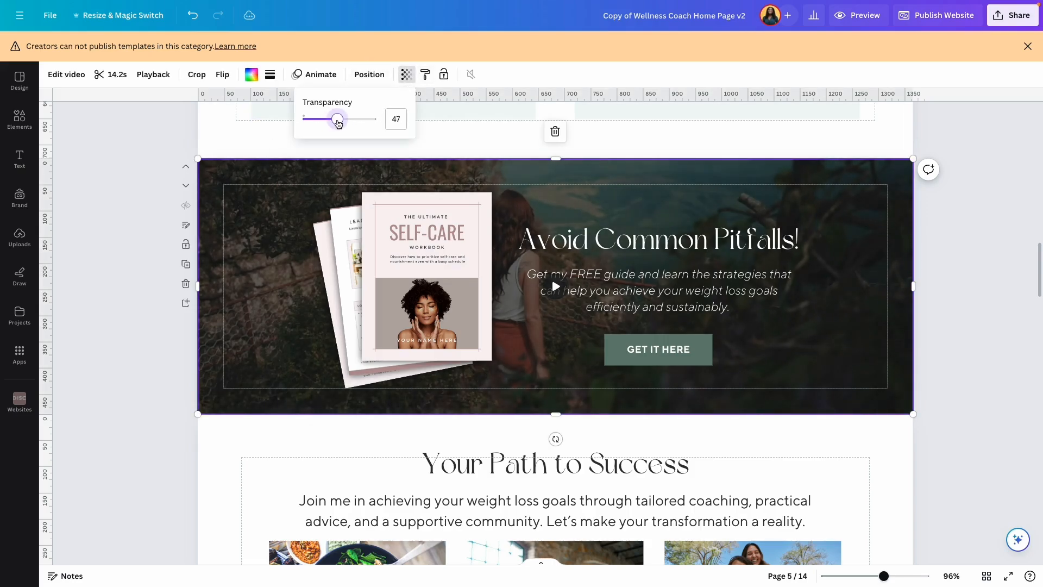
# Change the "Newsletter" card heading in the "Your Path to Success" section to "MEMBERSHIP"
pyautogui.scroll(-5, 381, 272)
pyautogui.click(404, 333)
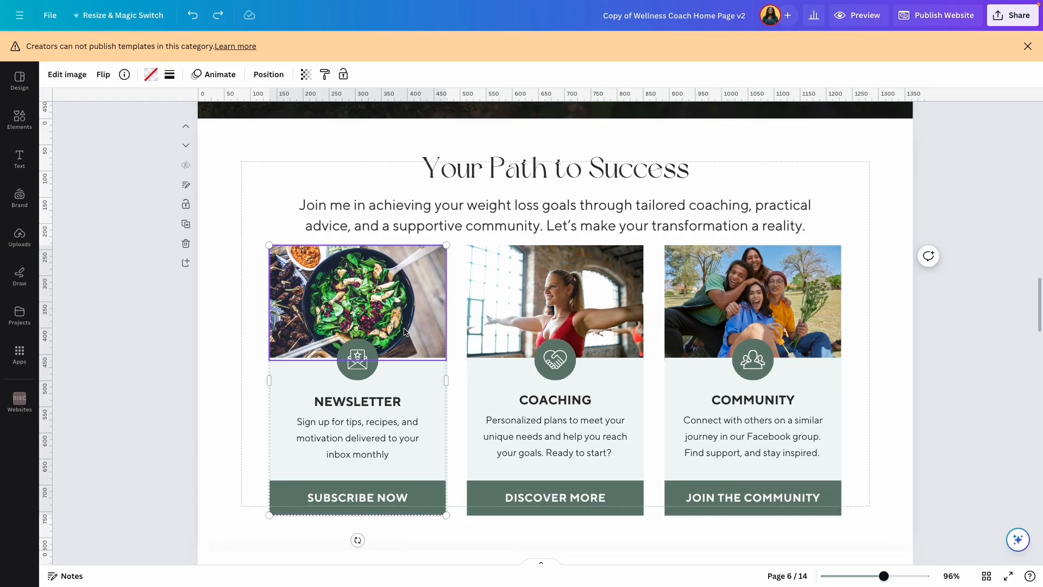
pyautogui.doubleClick(373, 388)
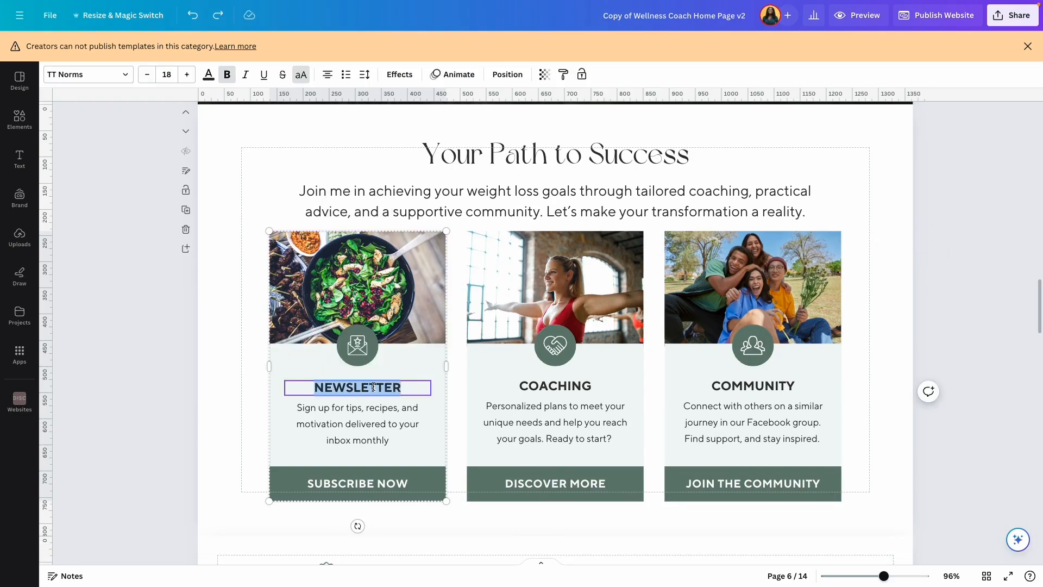
pyautogui.write('MEMBERSHIP')
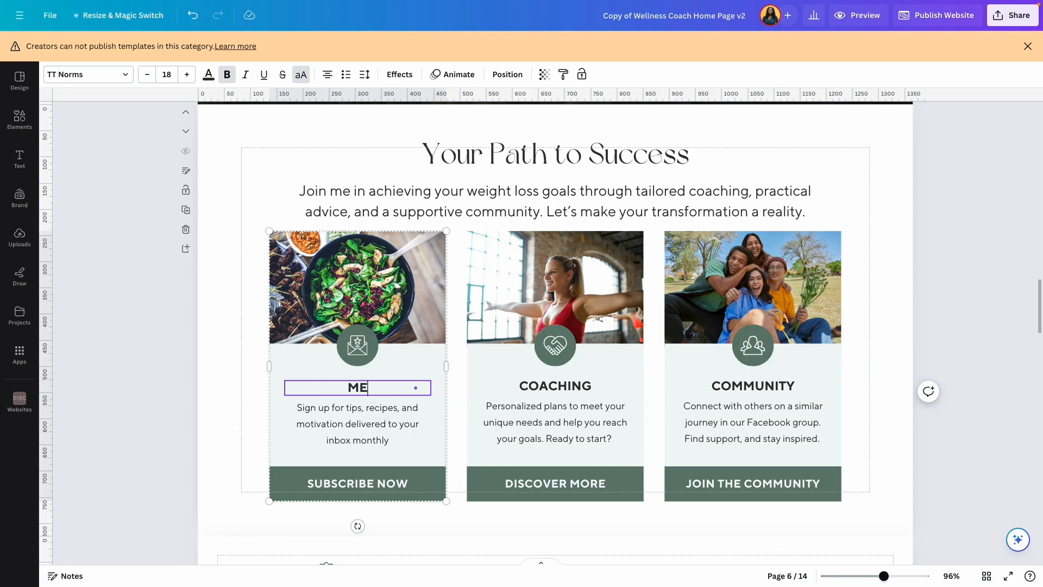
pyautogui.click(239, 363)
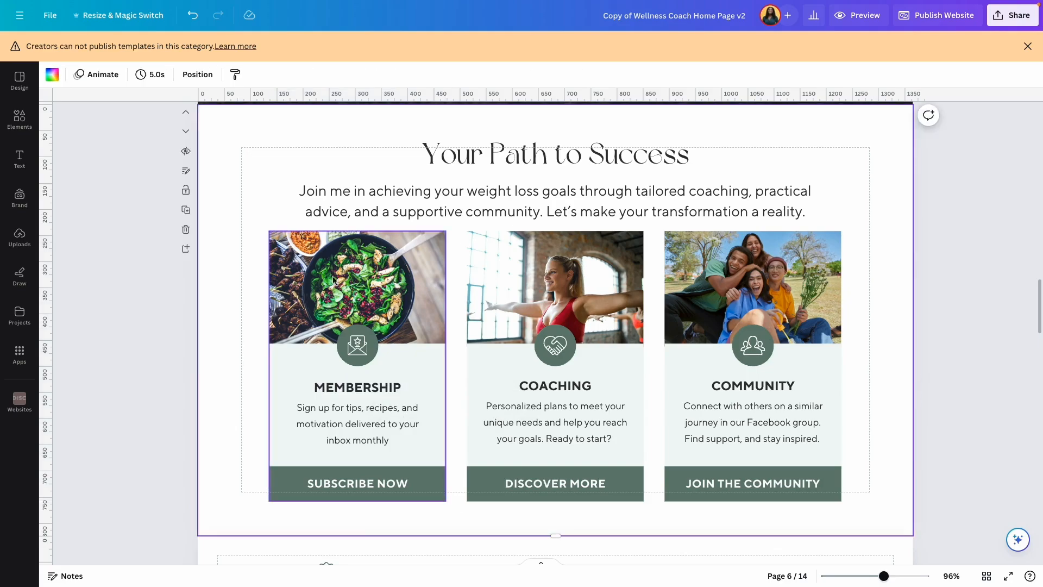
# Ungroup the Membership card's round icon badge and delete the envelope graphic from it
pyautogui.click(339, 279)
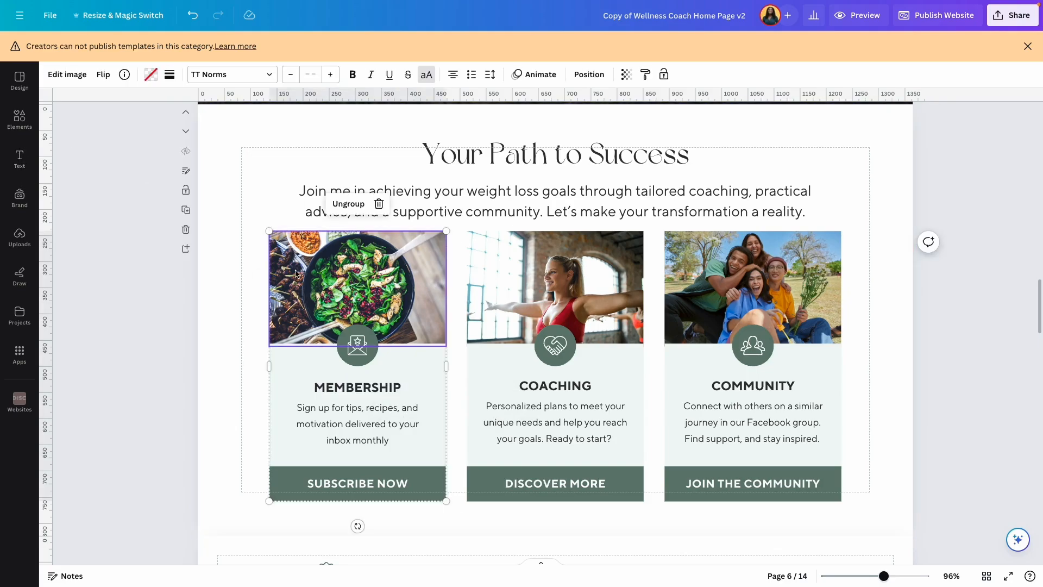
pyautogui.click(365, 342)
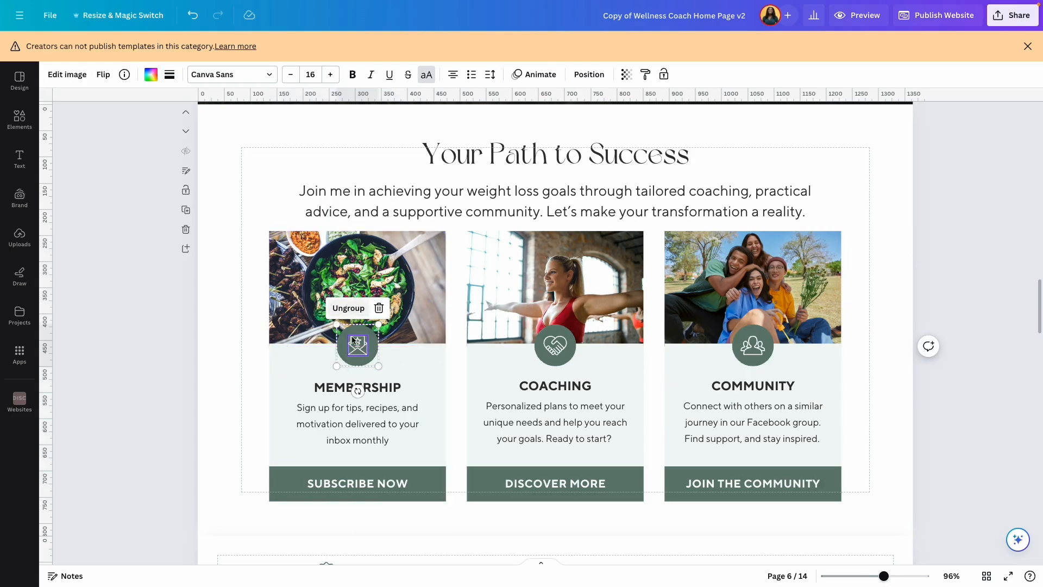
pyautogui.click(350, 308)
pyautogui.click(352, 346)
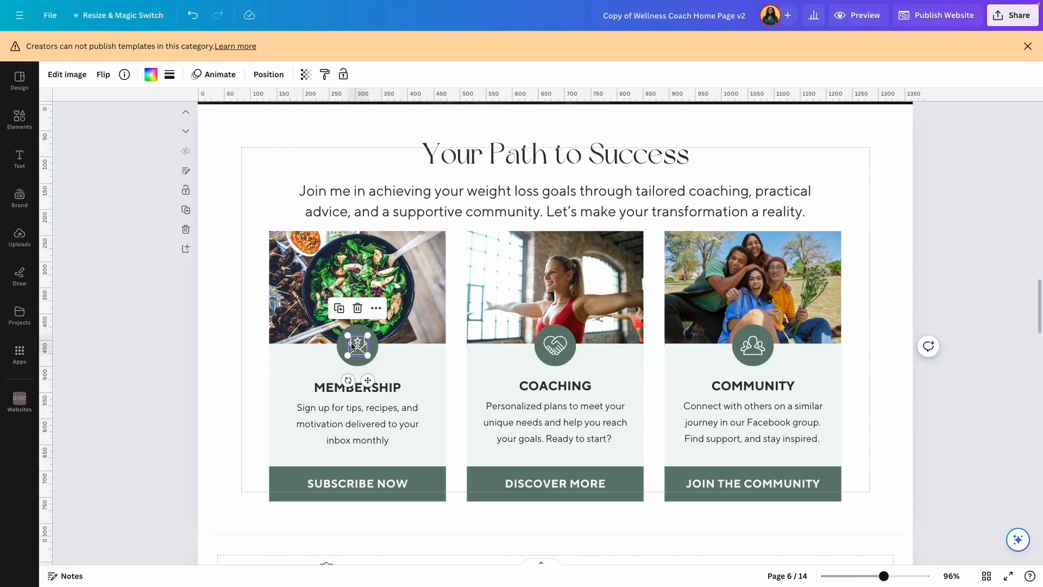
pyautogui.press('Delete')
# Search the graphics for "person" and place the circular person icon inside the Membership card's green circle
pyautogui.click(20, 118)
pyautogui.doubleClick(96, 82)
pyautogui.write('person')
pyautogui.press('Return')
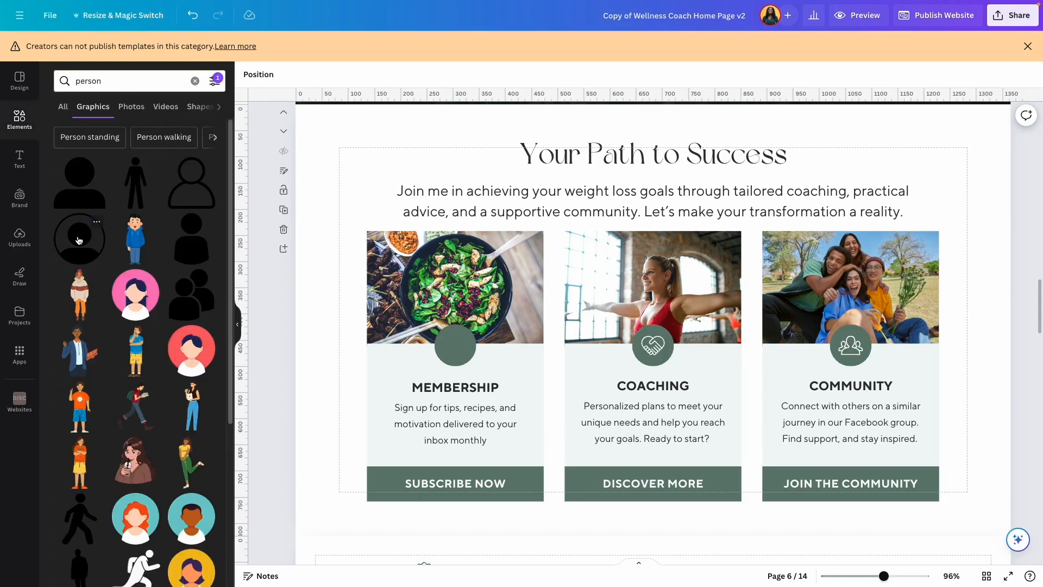
pyautogui.click(79, 239)
pyautogui.moveTo(740, 231); pyautogui.dragTo(465, 346)
# Recolor the Membership card's person icon with the white document color
pyautogui.click(346, 74)
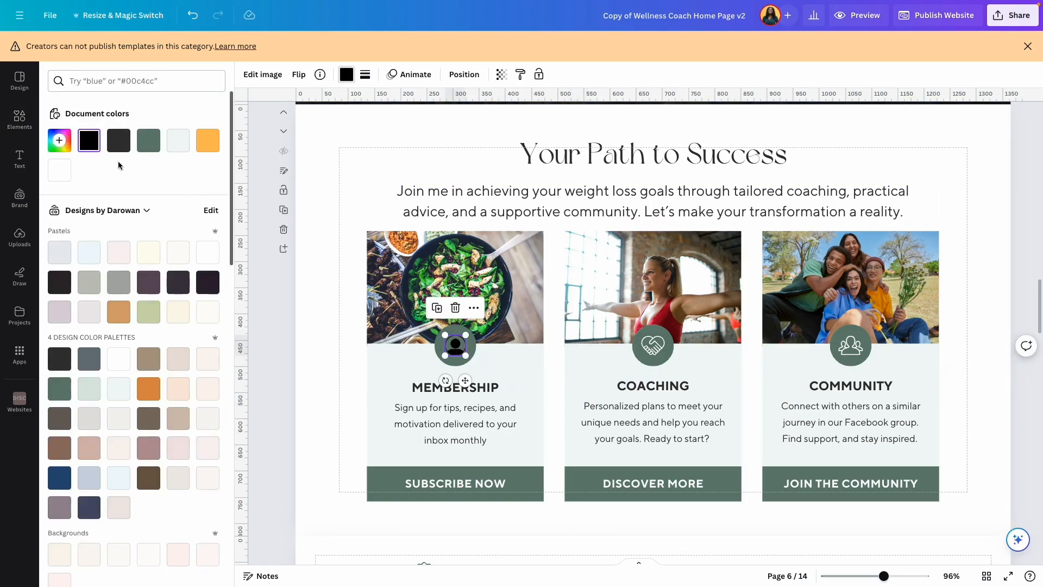
pyautogui.click(59, 170)
pyautogui.click(302, 381)
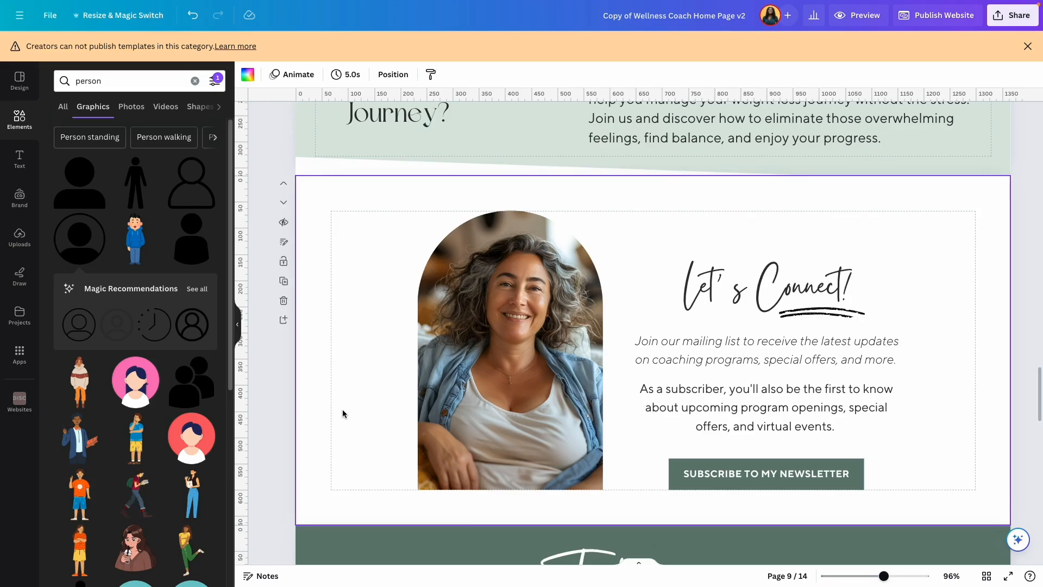
# Open the announcement bar text "Book your free discovery call here" above the hero for editing
pyautogui.scroll(-15, 342, 413)
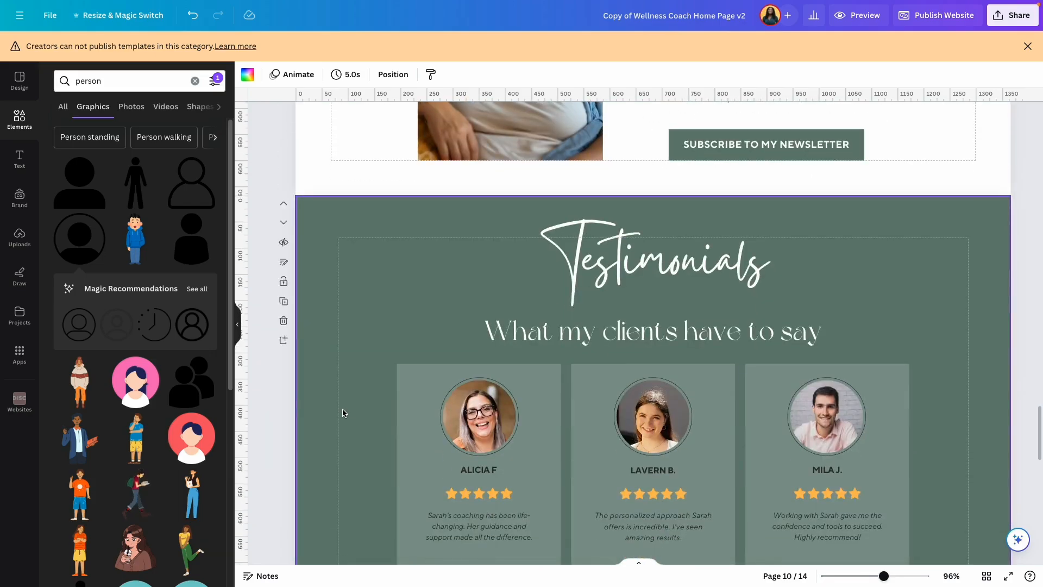
pyautogui.scroll(20, 343, 410)
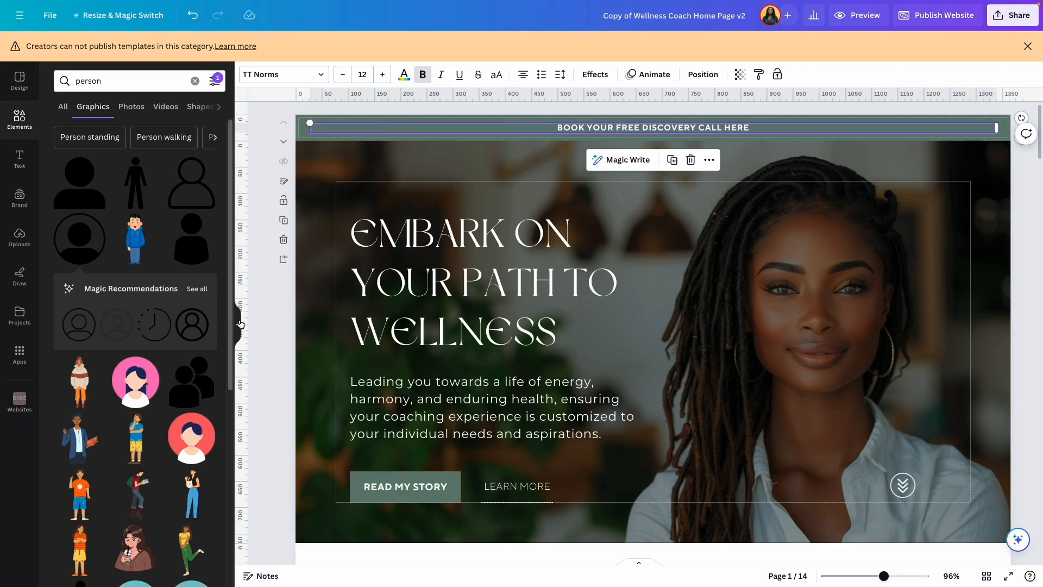
pyautogui.click(237, 325)
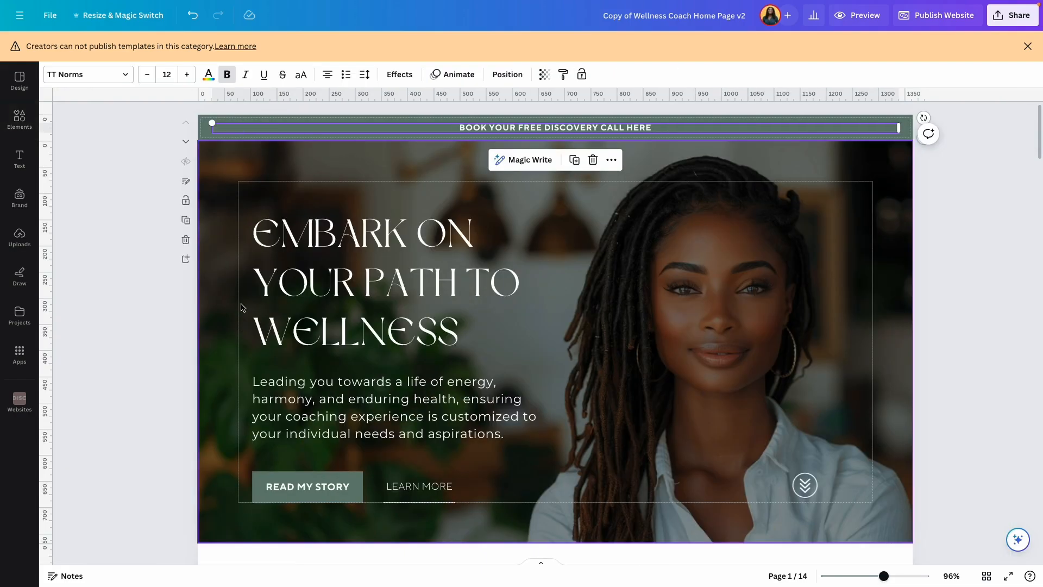
pyautogui.press('Return')
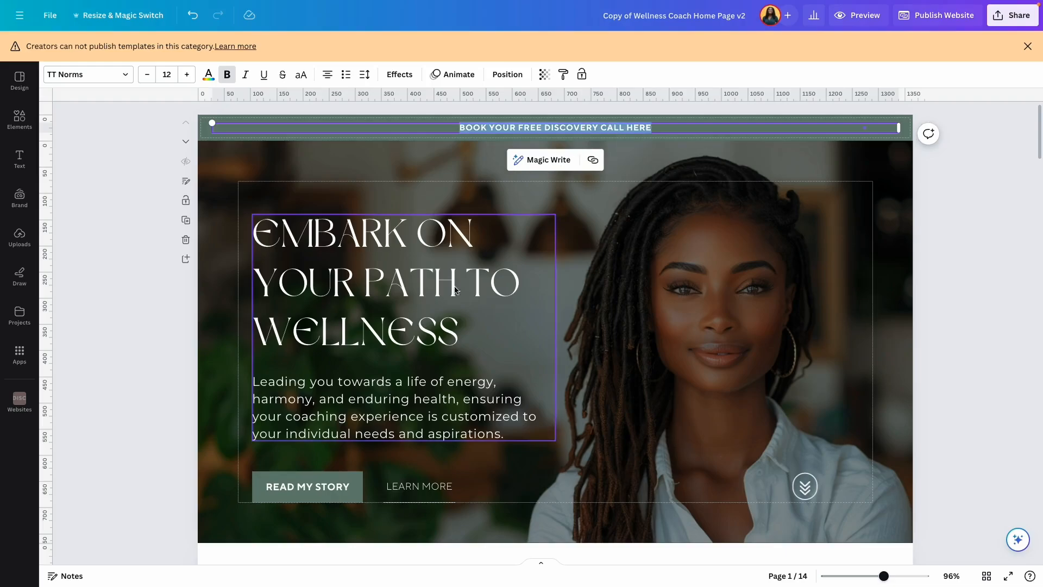
# Check the page links on the hero's "Read My Story" and "Learn More" buttons and follow the "Read My Story" link
pyautogui.scroll(-2, 413, 326)
pyautogui.click(321, 401)
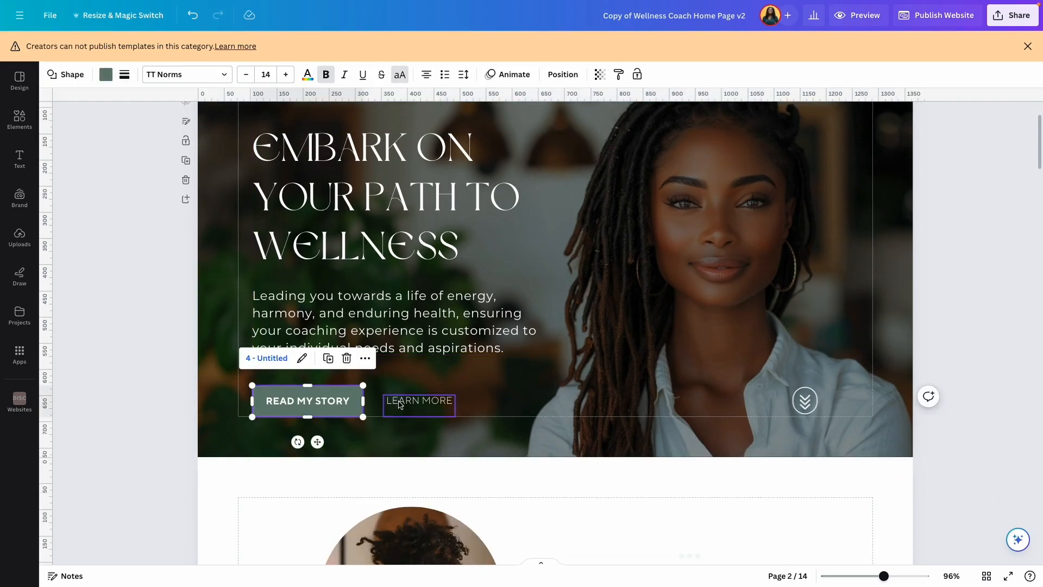
pyautogui.click(400, 405)
pyautogui.click(332, 407)
pyautogui.click(430, 408)
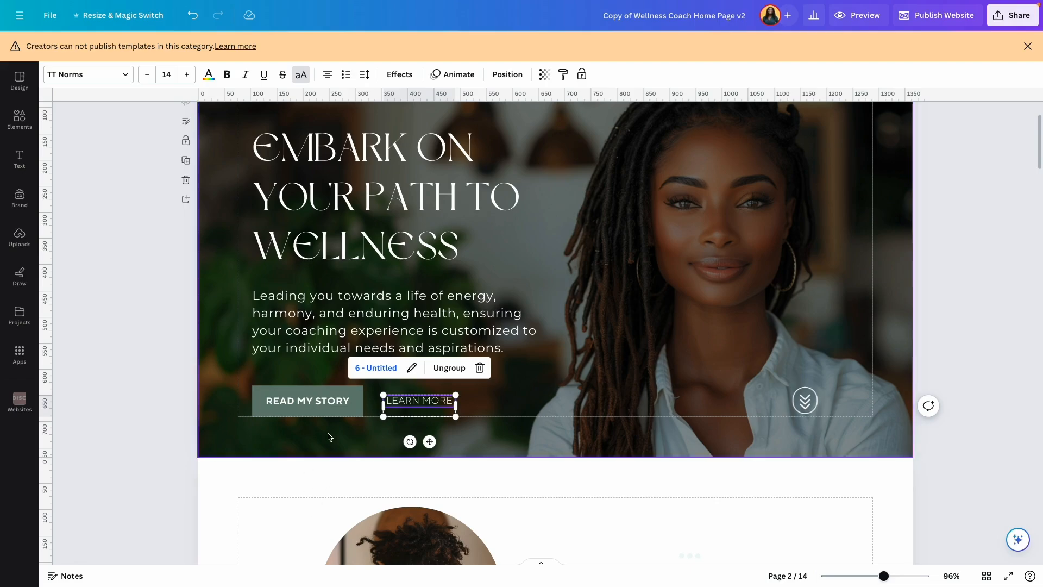
pyautogui.click(305, 408)
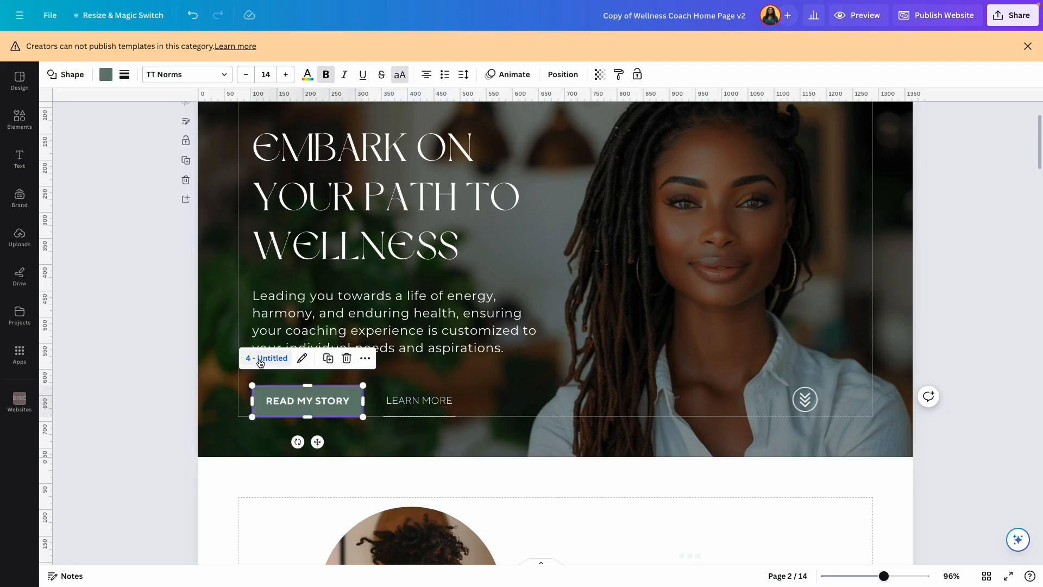
pyautogui.click(261, 359)
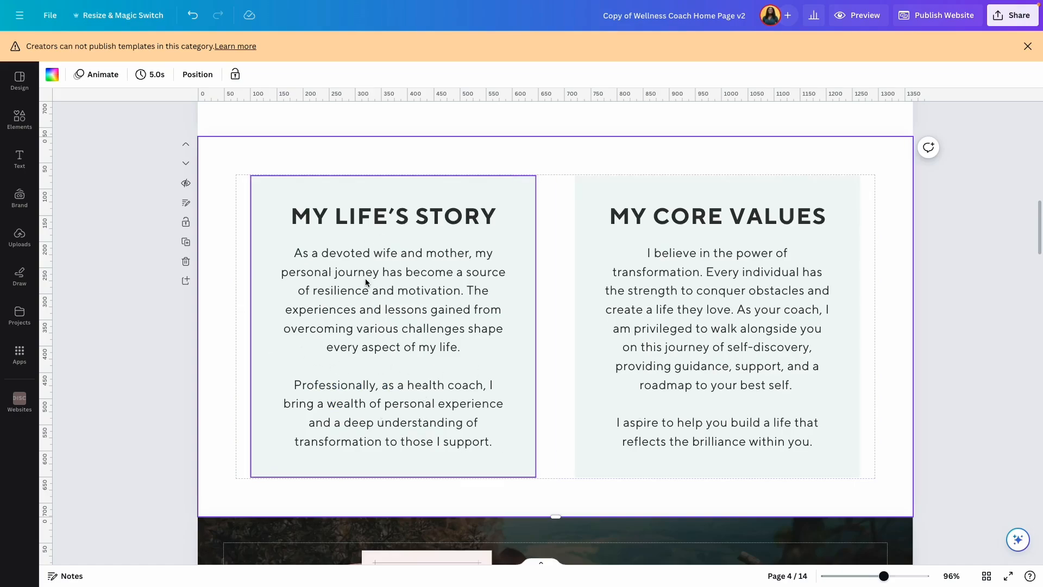
# Follow the hero's "Learn More" link to check which page section it leads to
pyautogui.scroll(10, 365, 278)
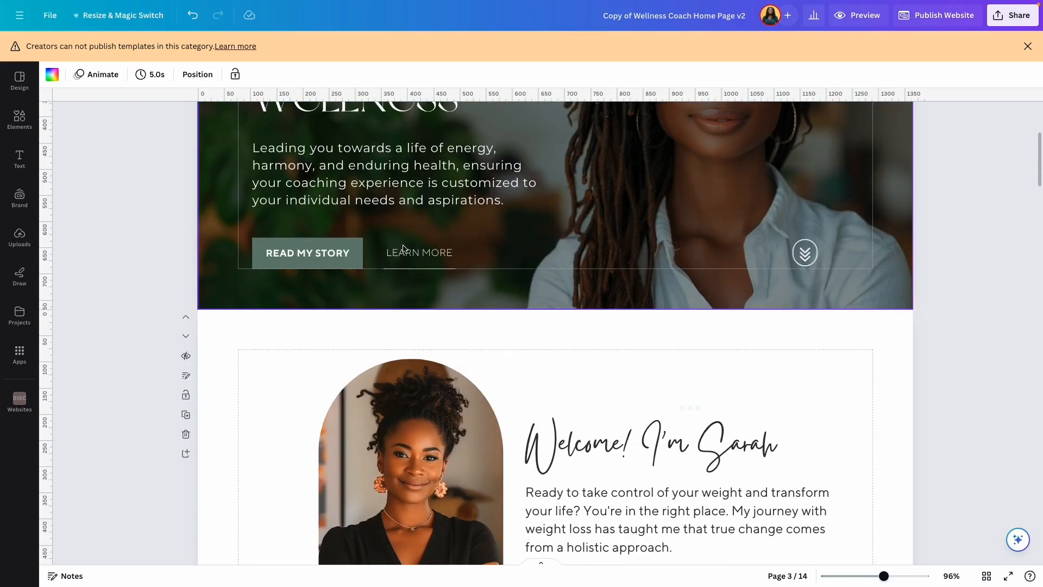
pyautogui.click(403, 250)
pyautogui.click(387, 223)
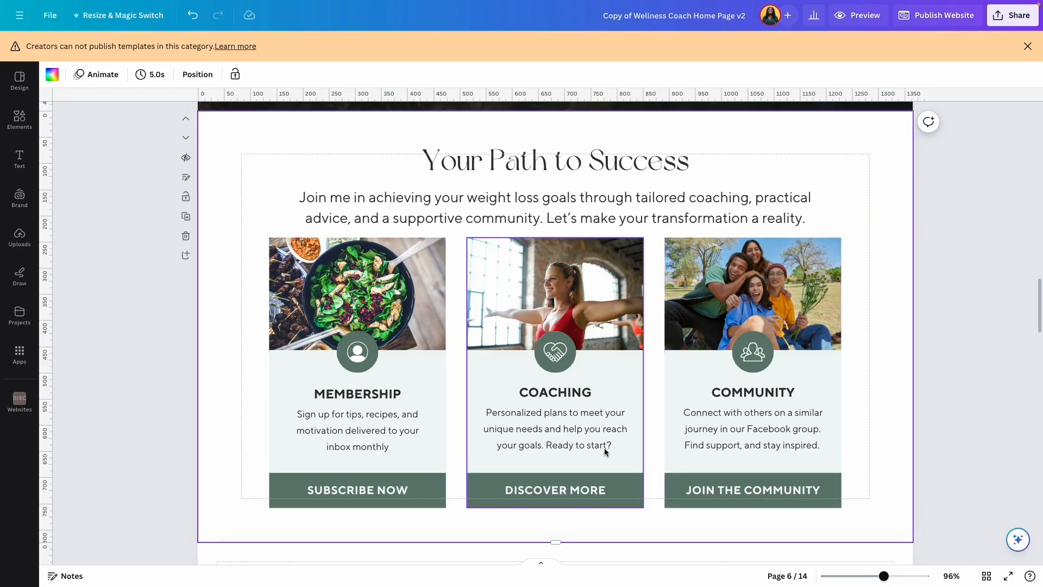
pyautogui.scroll(20, 604, 447)
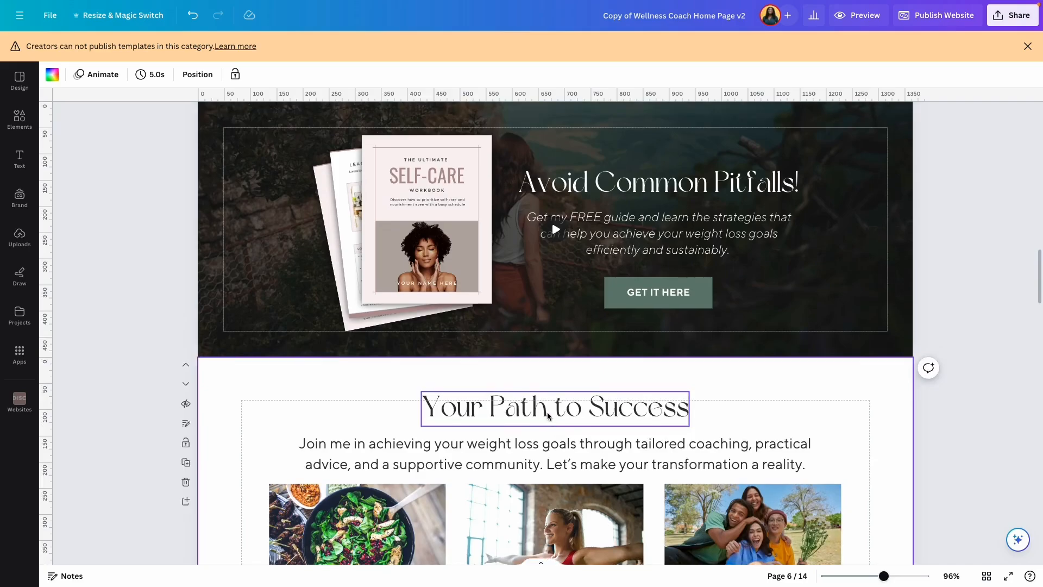
# Try to relabel the hero's "Learn More" button as TESTIMONIALS while it is grouped with its line, and undo the change
pyautogui.click(408, 380)
pyautogui.click(426, 407)
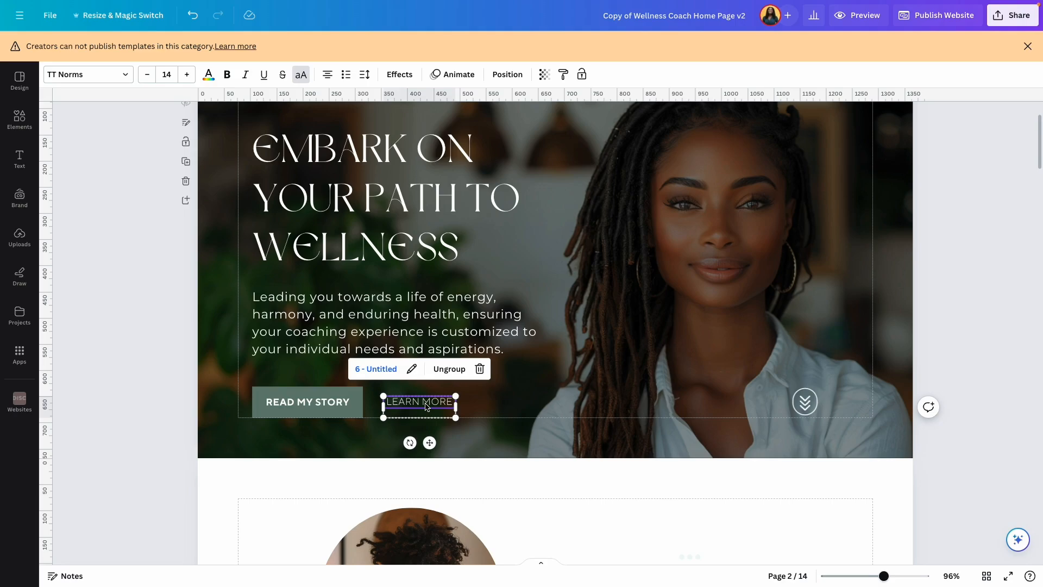
pyautogui.doubleClick(426, 406)
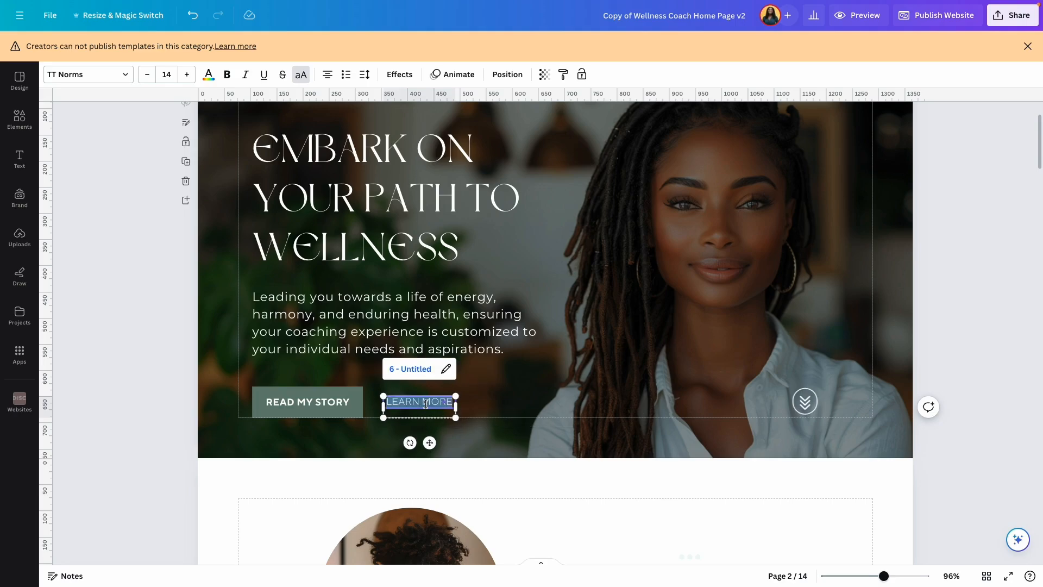
pyautogui.write('TESTIMONIALS')
pyautogui.moveTo(456, 413); pyautogui.dragTo(465, 410)
pyautogui.click(506, 411)
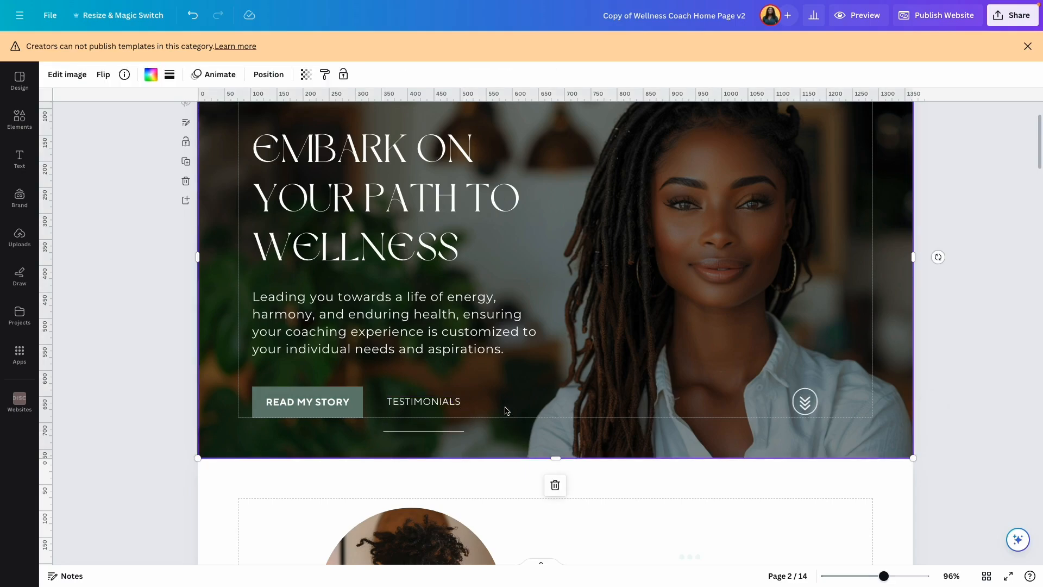
pyautogui.click(409, 401)
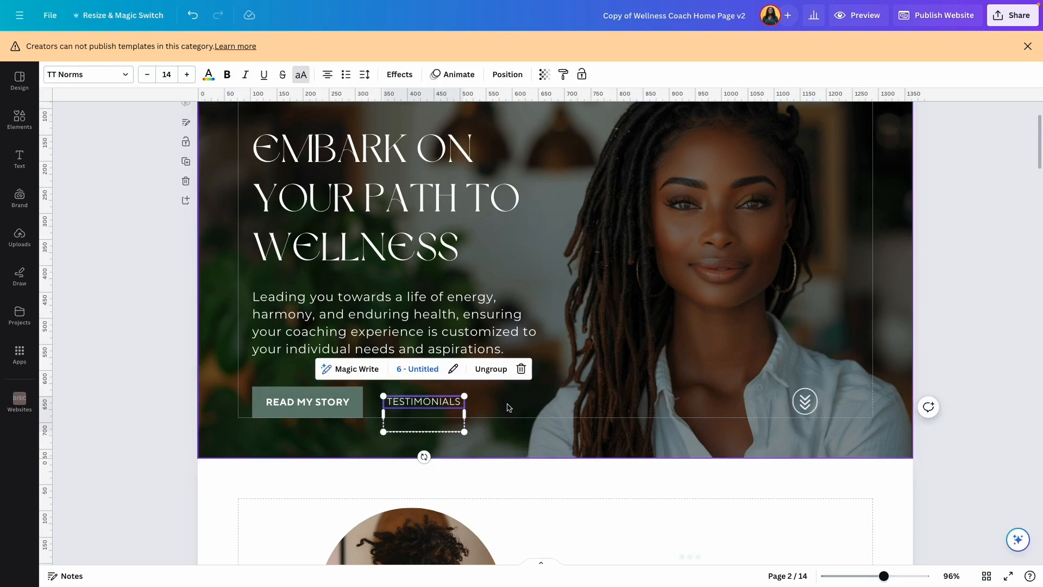
pyautogui.hotkey('ctrl', 'z')
pyautogui.hotkey('ctrl', 'z')
pyautogui.hotkey('ctrl', 'z')
pyautogui.click(509, 401)
# Ungroup the hero's "Learn More" button, widen its text box and line slightly, and change the label to TESTIMONIALS
pyautogui.click(431, 402)
pyautogui.click(446, 370)
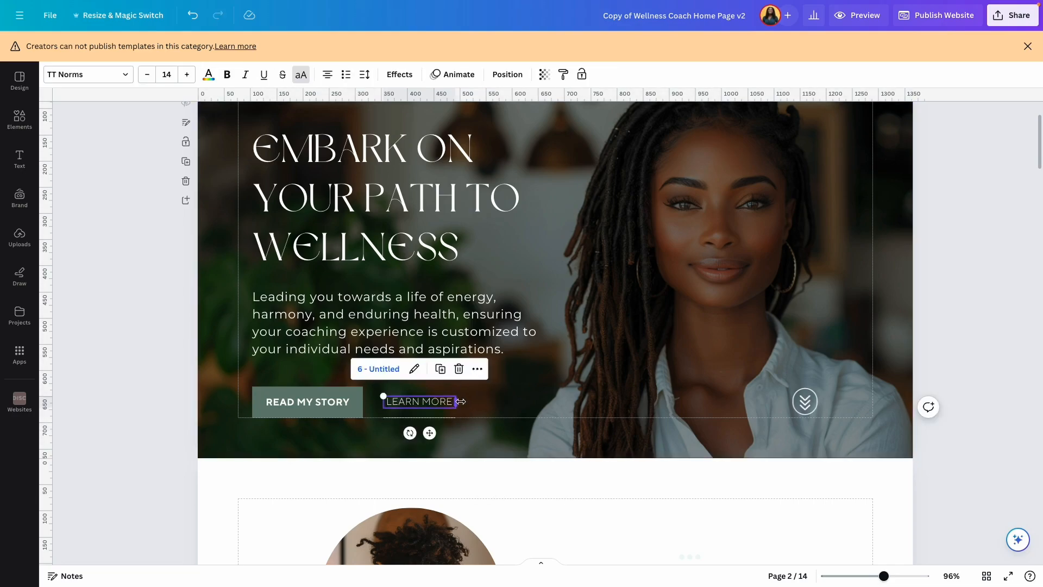
pyautogui.click(441, 418)
pyautogui.doubleClick(447, 403)
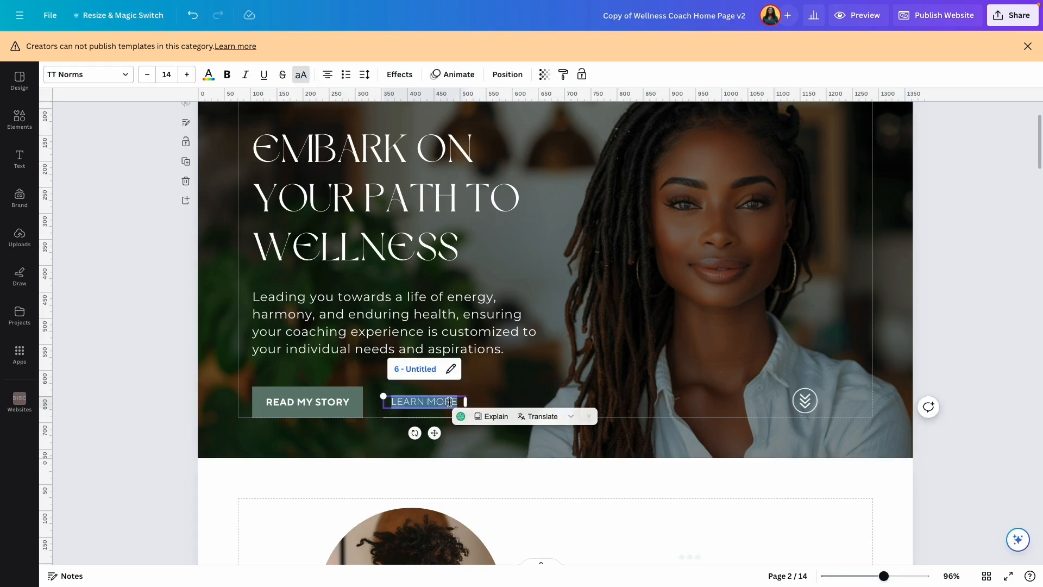
pyautogui.write('TESTIMONIALS')
pyautogui.click(497, 395)
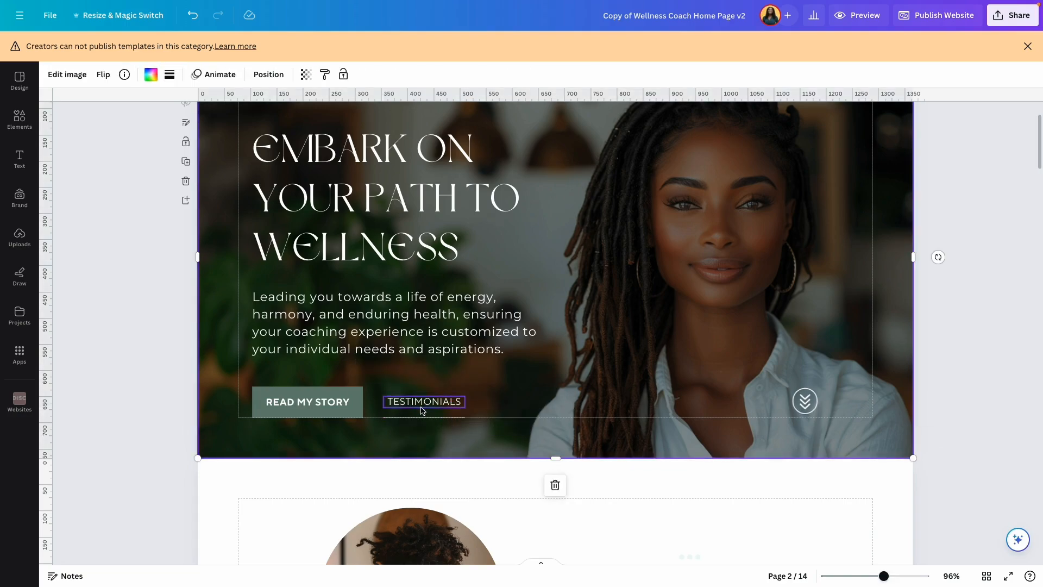
# Change the page link of the hero's TESTIMONIALS text to "10 - Untitled", keeping the Link display mode
pyautogui.click(425, 404)
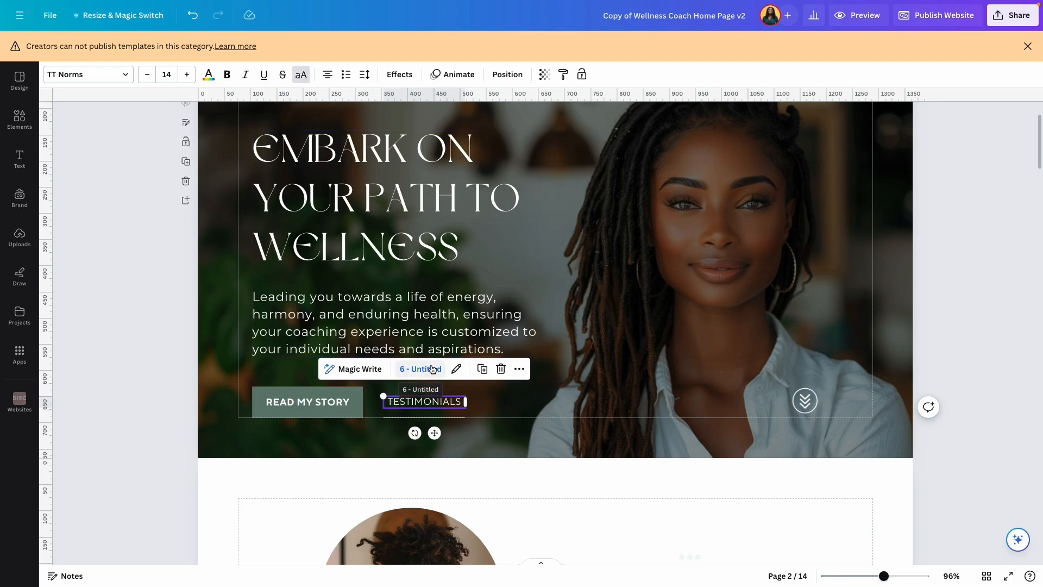
pyautogui.click(456, 370)
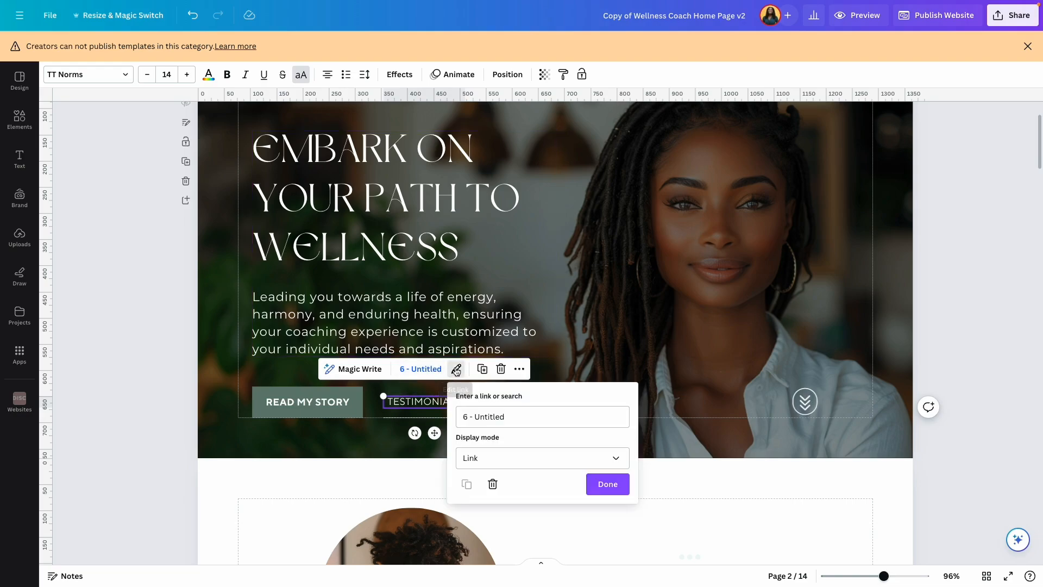
pyautogui.click(543, 416)
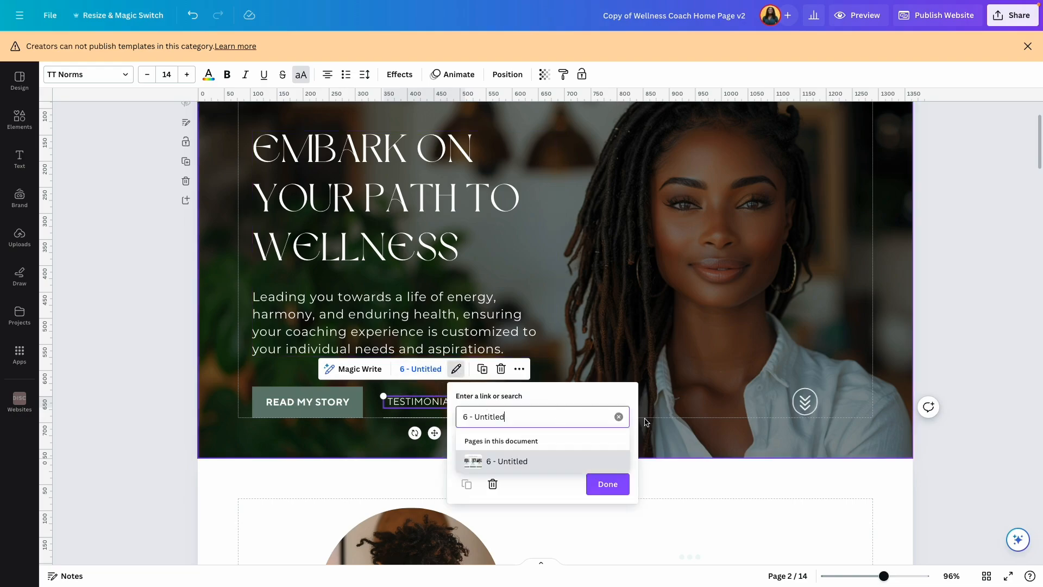
pyautogui.click(618, 417)
pyautogui.scroll(-5, 535, 369)
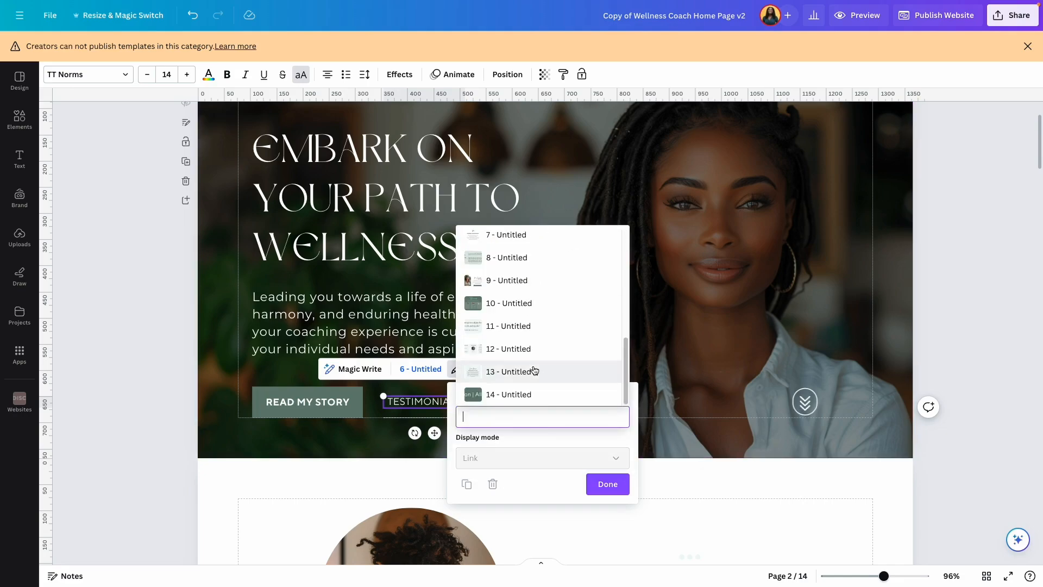
pyautogui.click(505, 303)
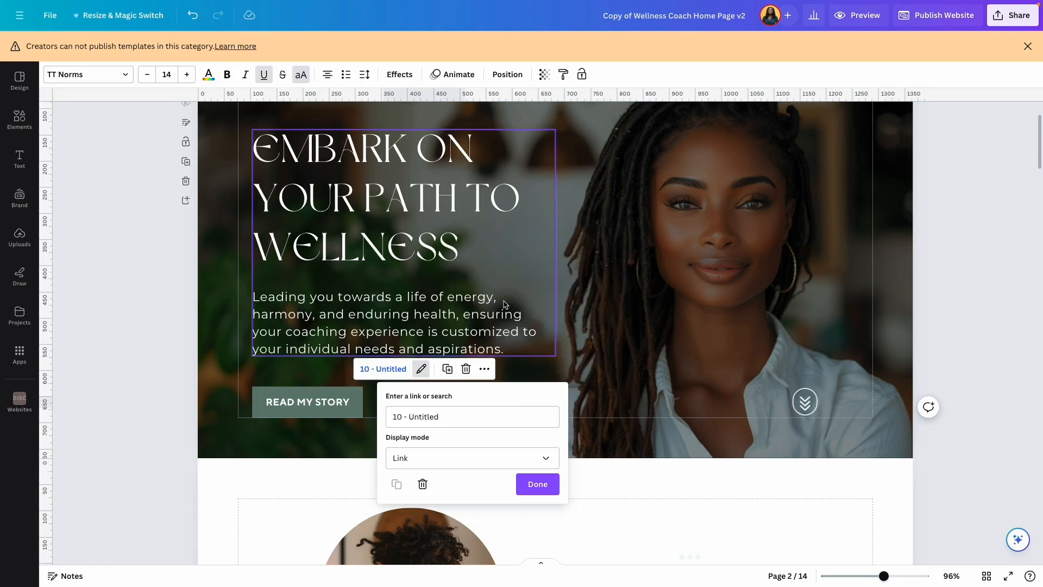
pyautogui.click(538, 485)
pyautogui.click(554, 363)
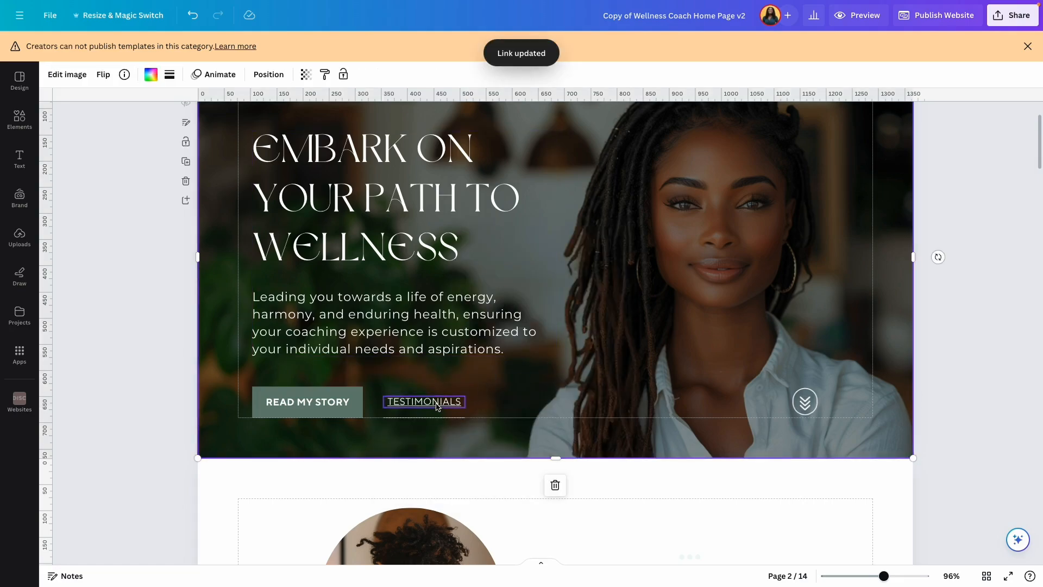
# Remove the underline formatting from the hero's TESTIMONIALS text
pyautogui.click(436, 404)
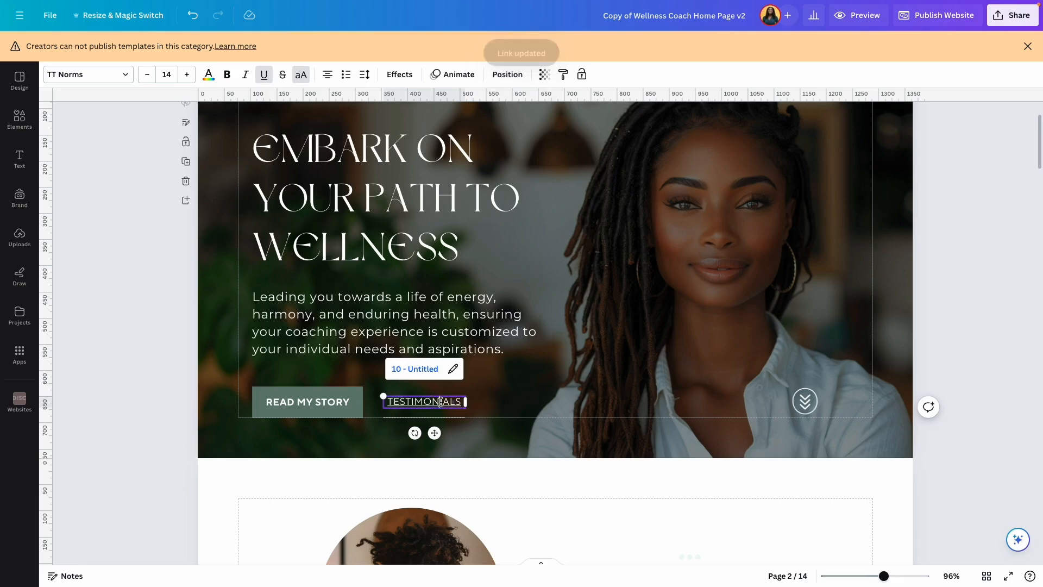
pyautogui.doubleClick(441, 402)
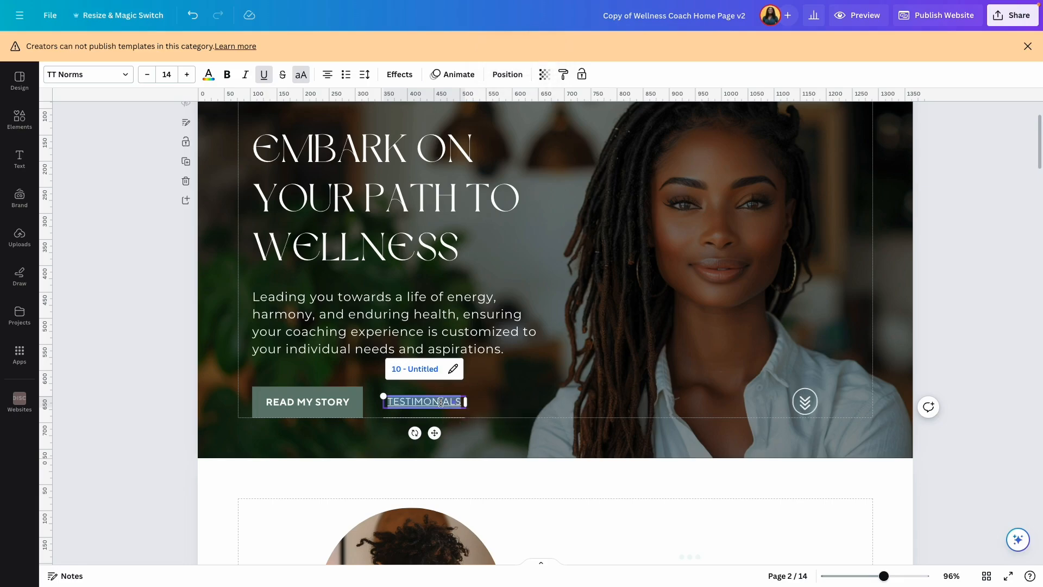
pyautogui.click(264, 74)
pyautogui.click(487, 379)
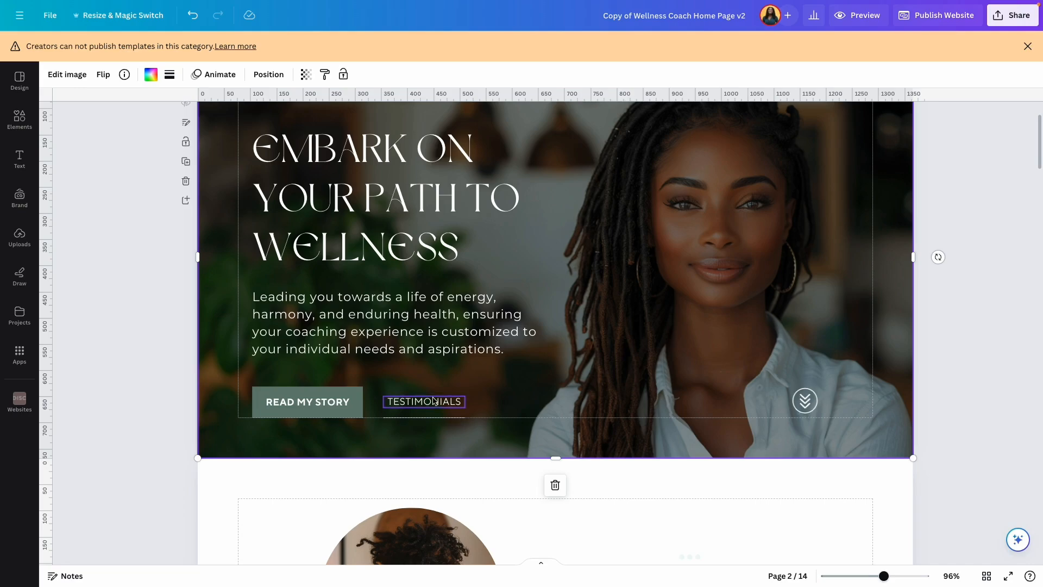
# Group the TESTIMONIALS text with the line beneath it and follow its link to check the target section
pyautogui.click(436, 404)
pyautogui.keyDown('shift'); pyautogui.click(436, 418); pyautogui.keyUp('shift')
pyautogui.click(432, 370)
pyautogui.click(489, 383)
pyautogui.click(448, 405)
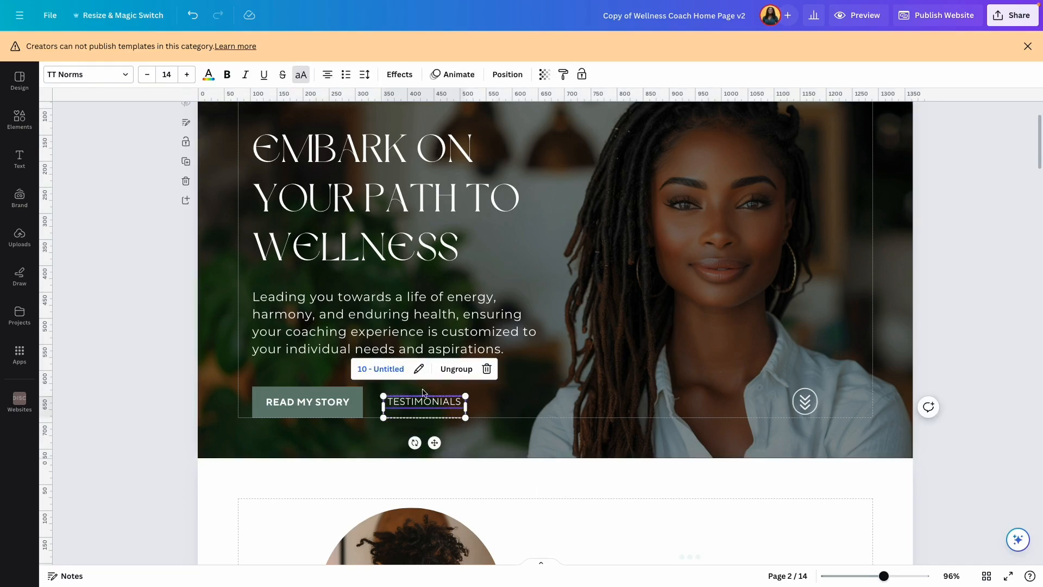
pyautogui.click(383, 369)
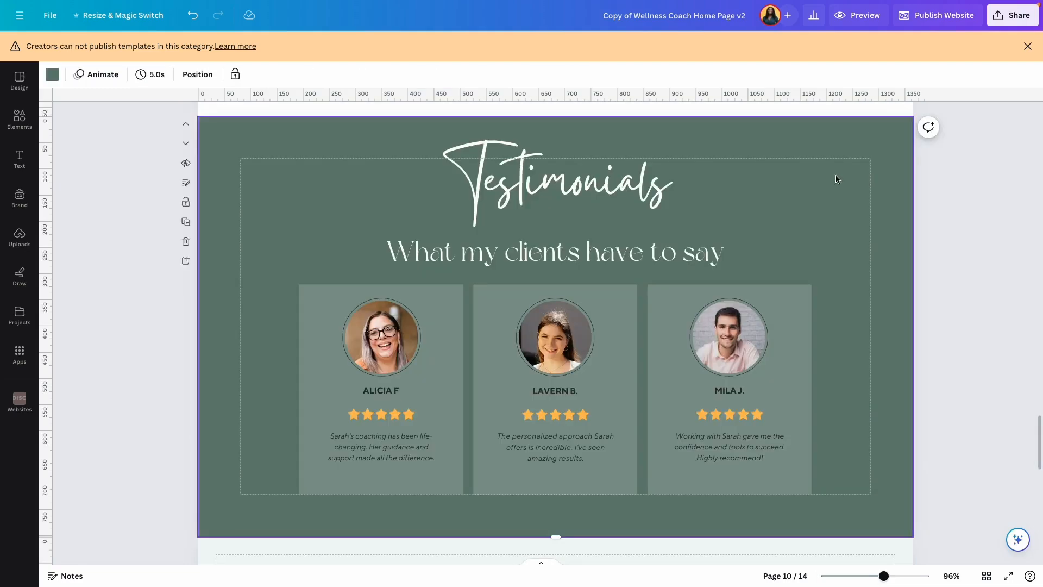
# Preview the website in desktop view and check the hero's TESTIMONIALS button and the Testimonials section
pyautogui.click(848, 23)
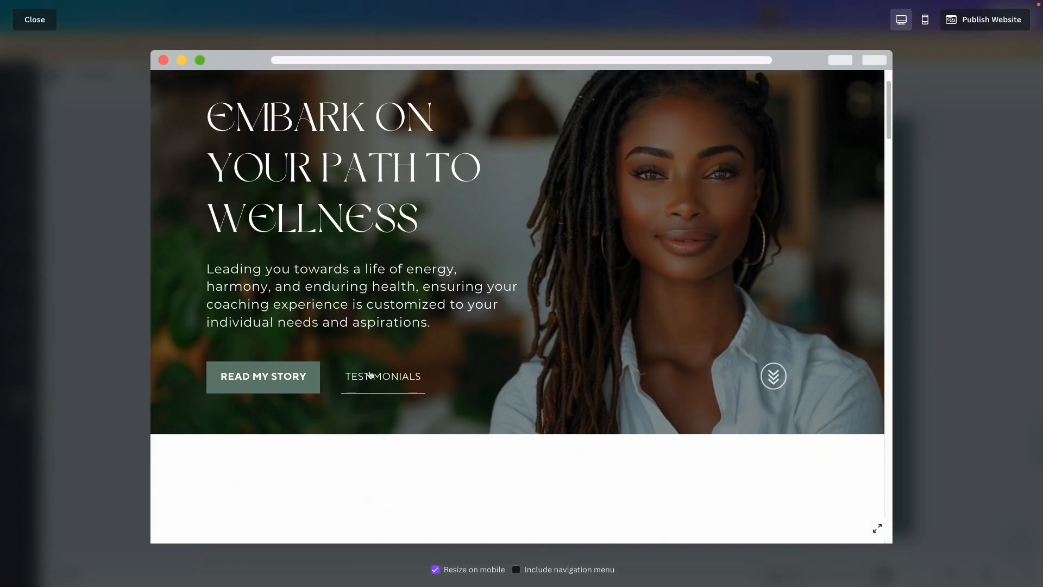
pyautogui.scroll(-10, 380, 378)
pyautogui.scroll(-5, 419, 365)
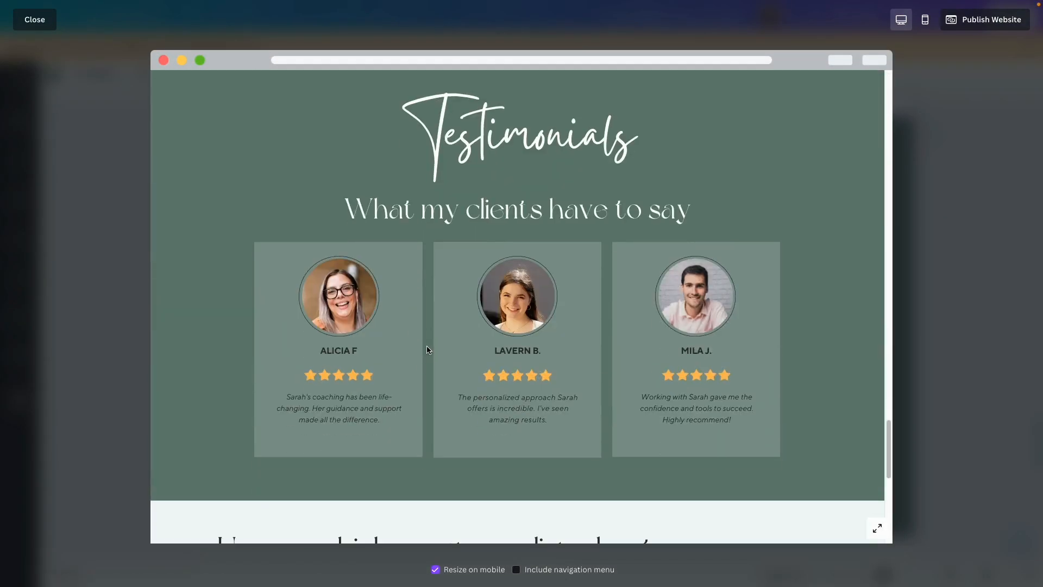
pyautogui.scroll(8, 418, 348)
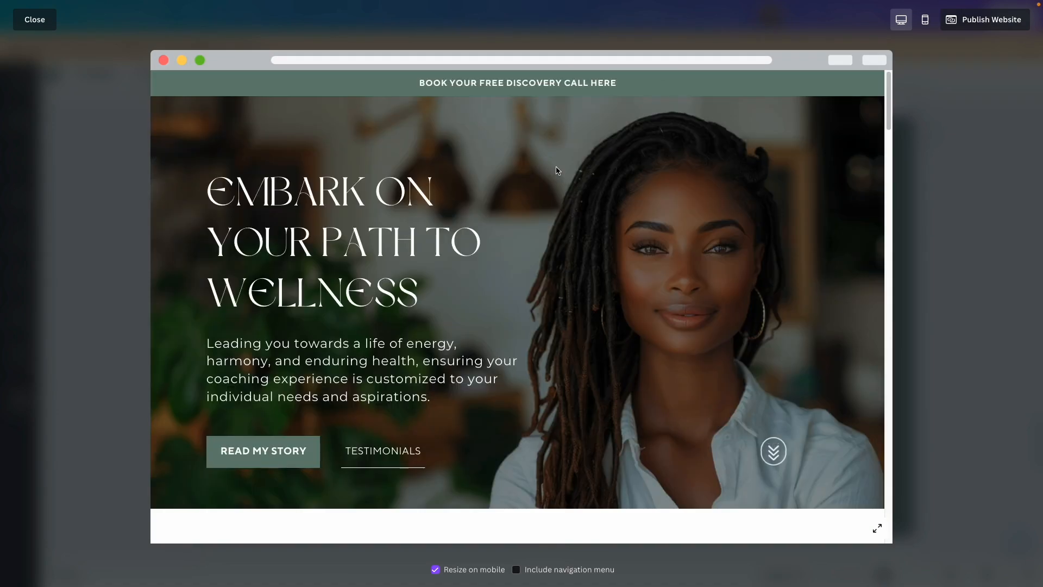
# Switch the preview to mobile view and review how the page sections stack from the hero down to the testimonials
pyautogui.click(925, 22)
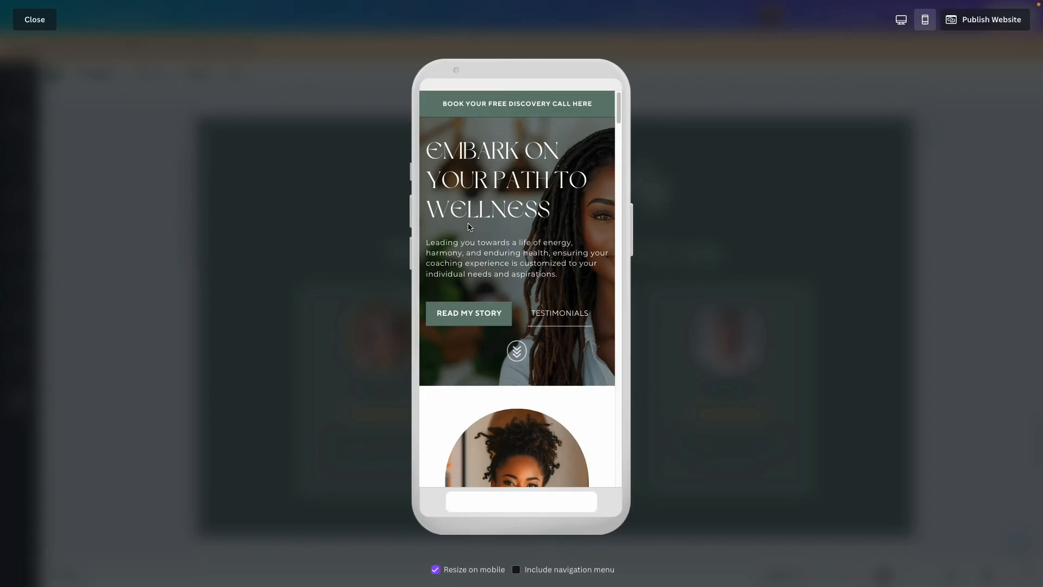
pyautogui.scroll(-8, 477, 173)
pyautogui.scroll(2, 476, 174)
pyautogui.scroll(-1, 477, 175)
pyautogui.scroll(-10, 477, 174)
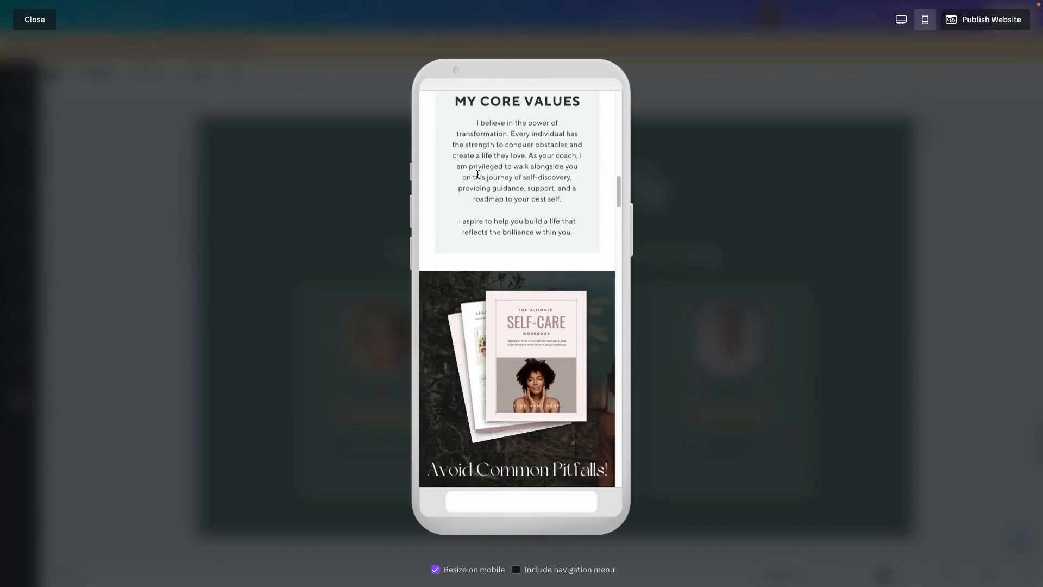
pyautogui.scroll(3, 478, 177)
pyautogui.scroll(-2, 557, 274)
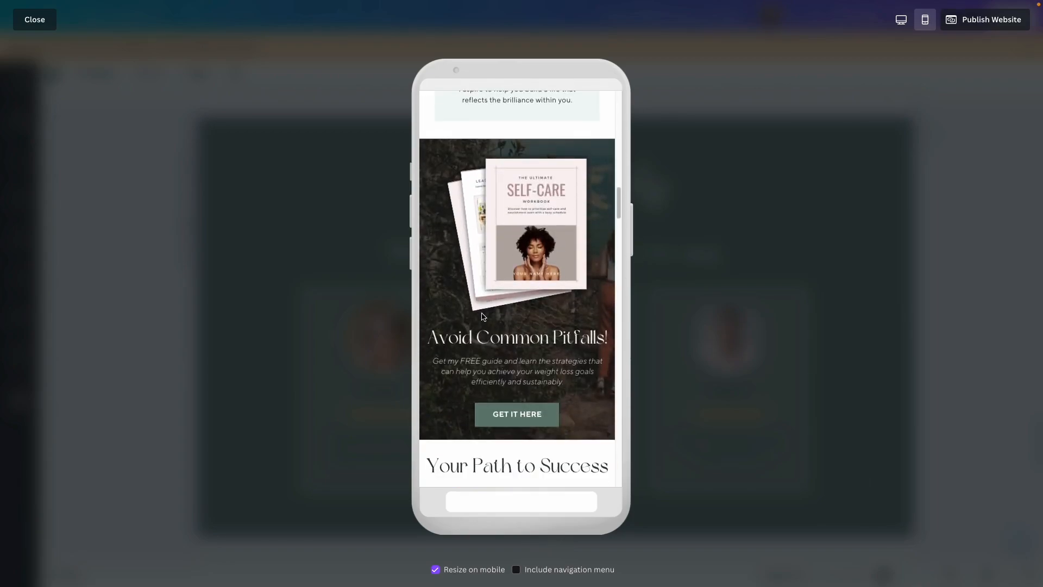
pyautogui.scroll(-2, 505, 341)
pyautogui.scroll(-9, 505, 342)
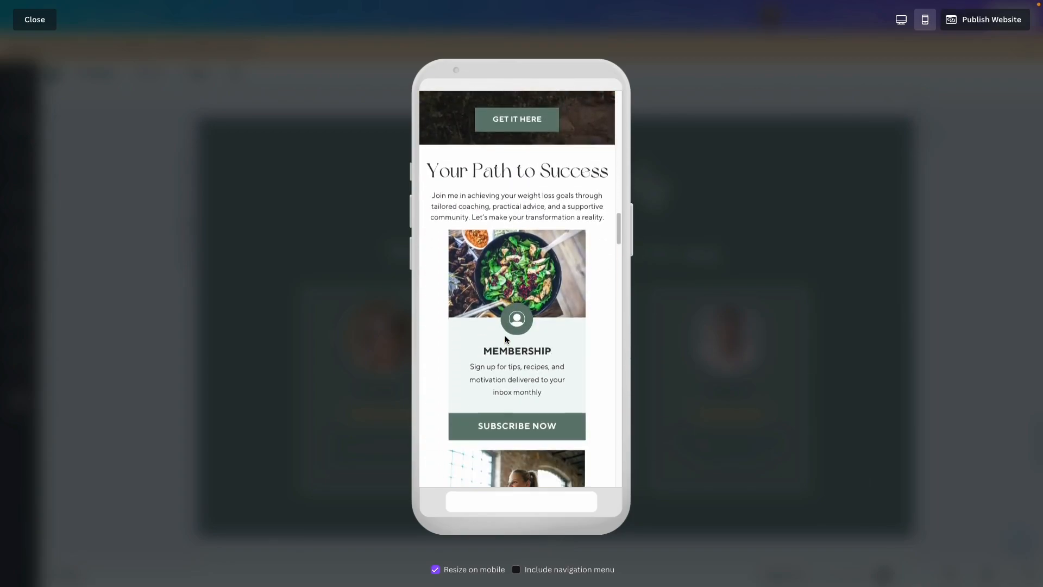
pyautogui.scroll(-15, 505, 339)
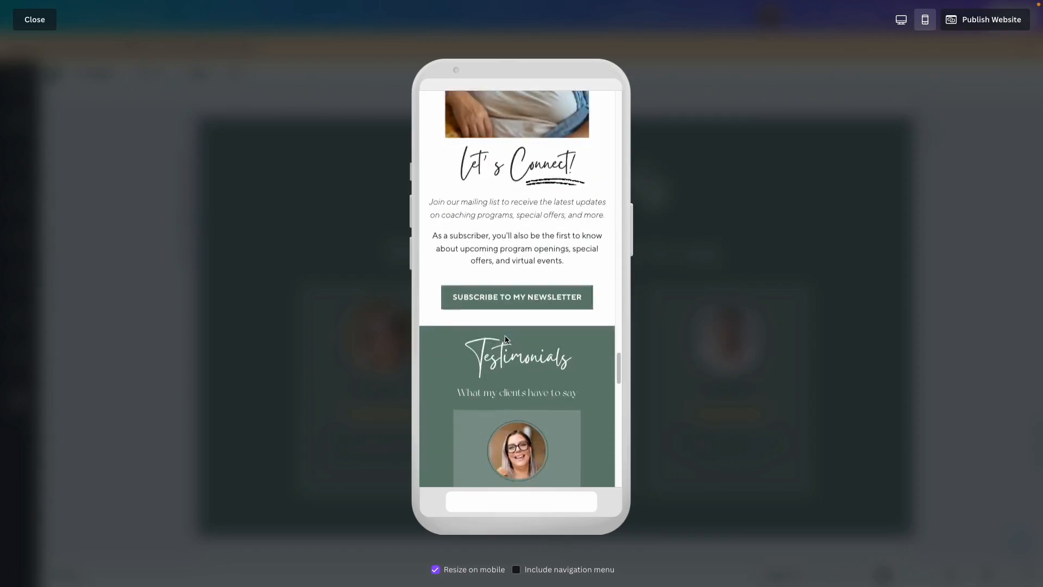
# Follow the hero's TESTIMONIALS link in the mobile preview to test it, and close the preview
pyautogui.scroll(20, 506, 331)
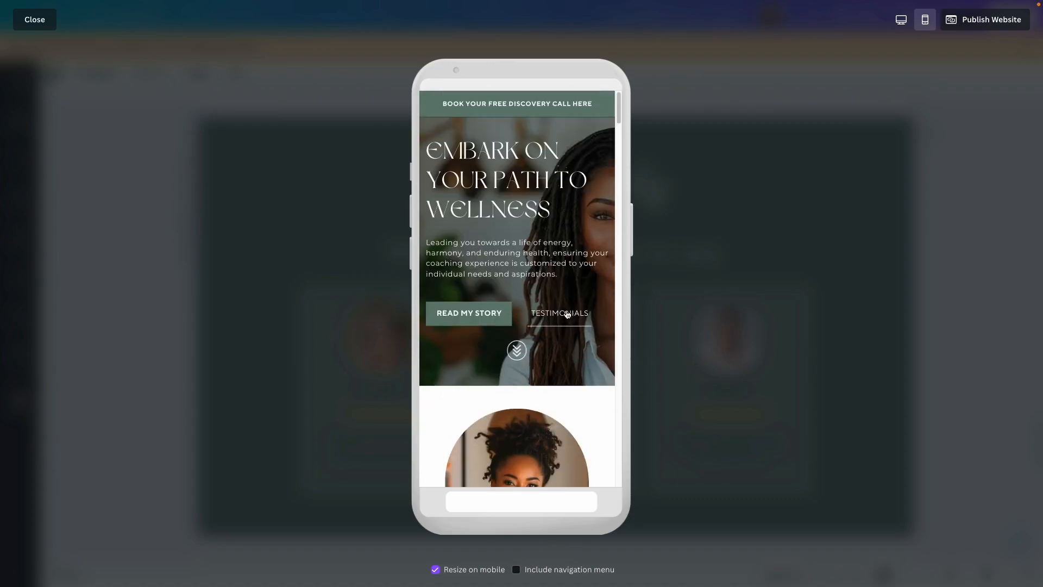
pyautogui.click(565, 313)
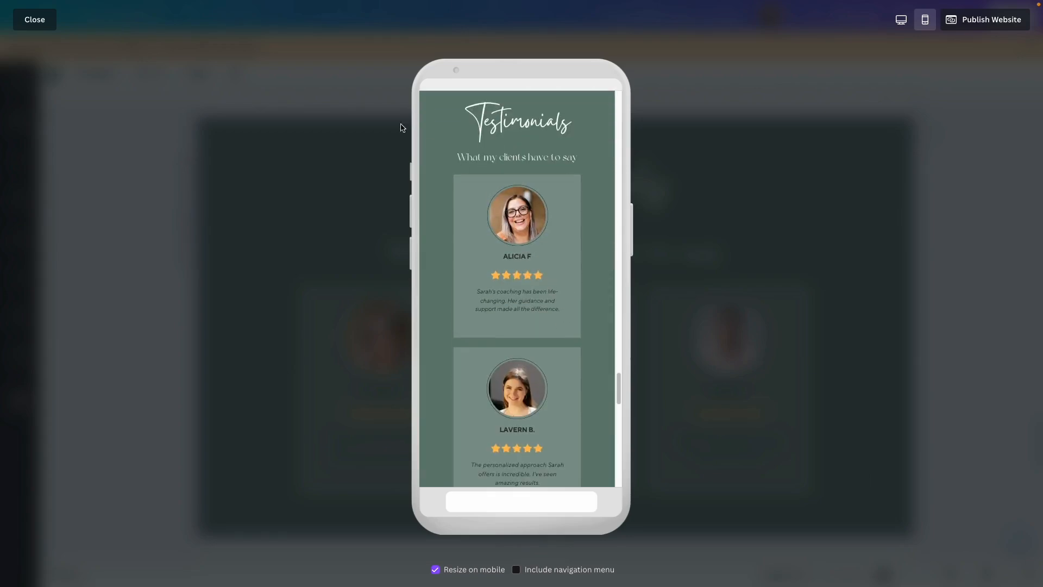
pyautogui.click(34, 20)
# Check whether the "Let's Begin Our Journey" button in the welcome section has a link
pyautogui.scroll(15, 701, 237)
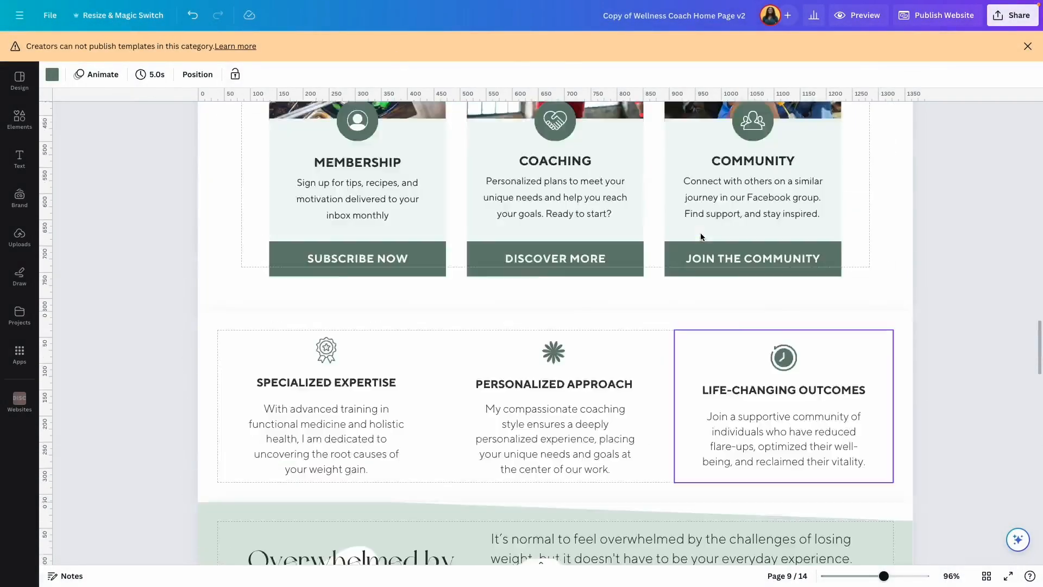
pyautogui.scroll(-8, 700, 236)
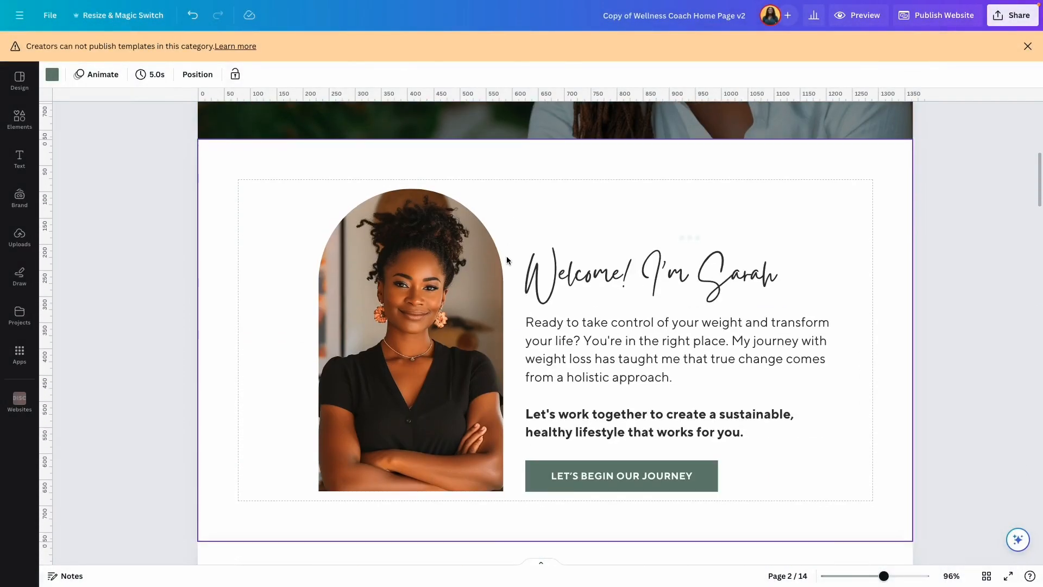
pyautogui.scroll(-5, 531, 268)
pyautogui.scroll(3, 665, 266)
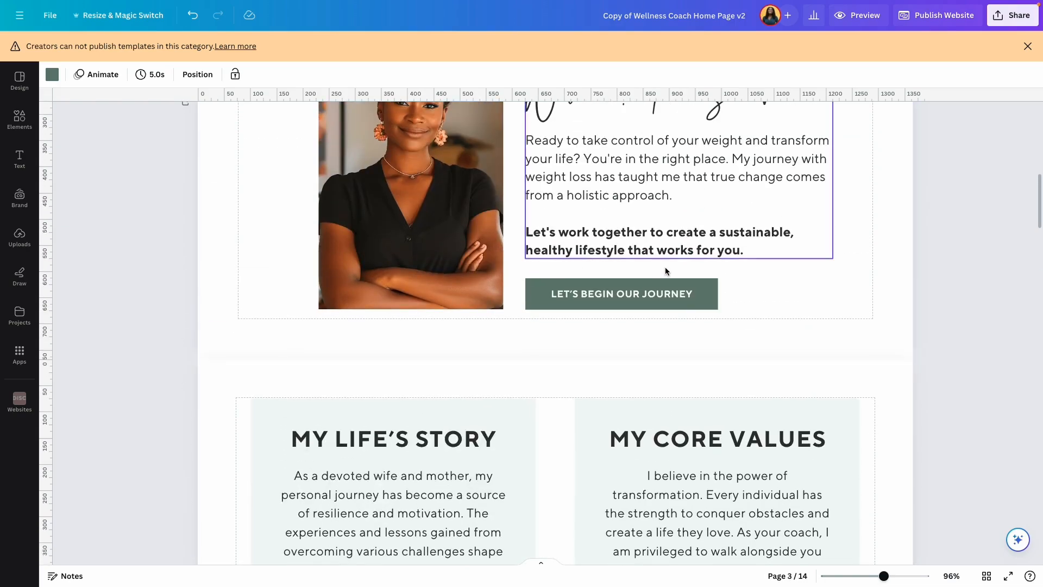
pyautogui.click(607, 293)
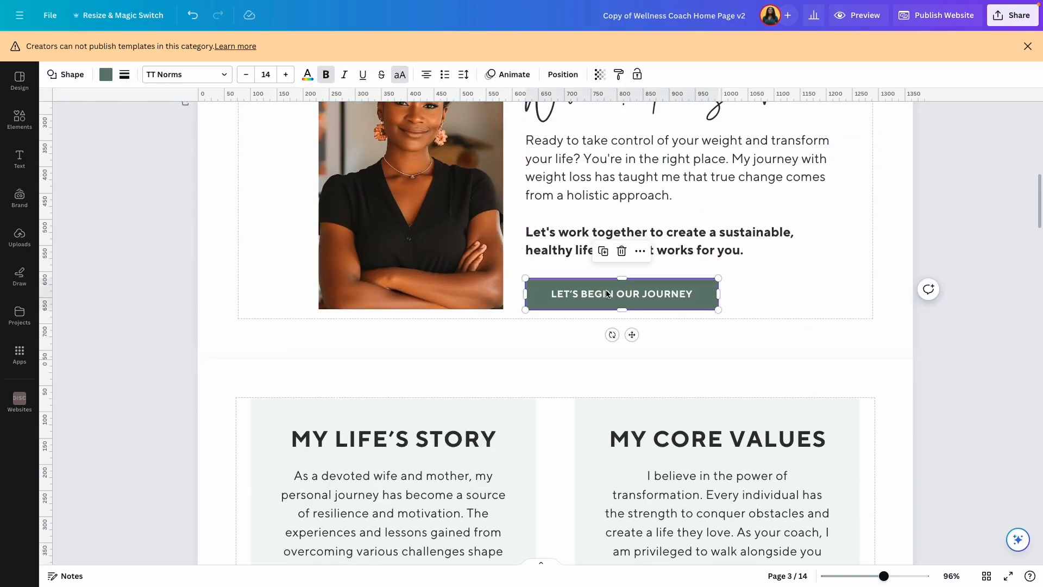
pyautogui.scroll(3, 606, 294)
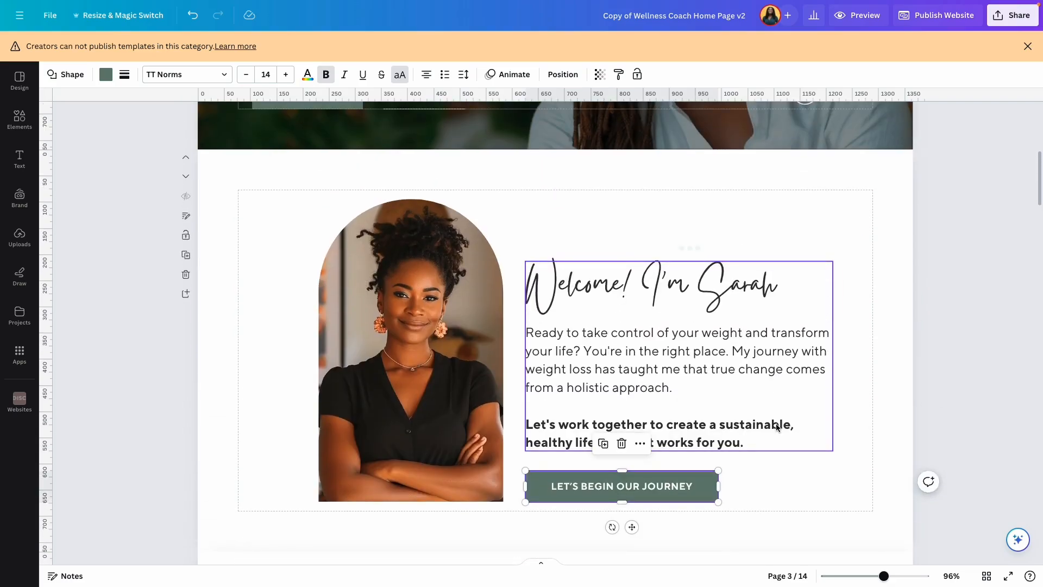
pyautogui.click(800, 466)
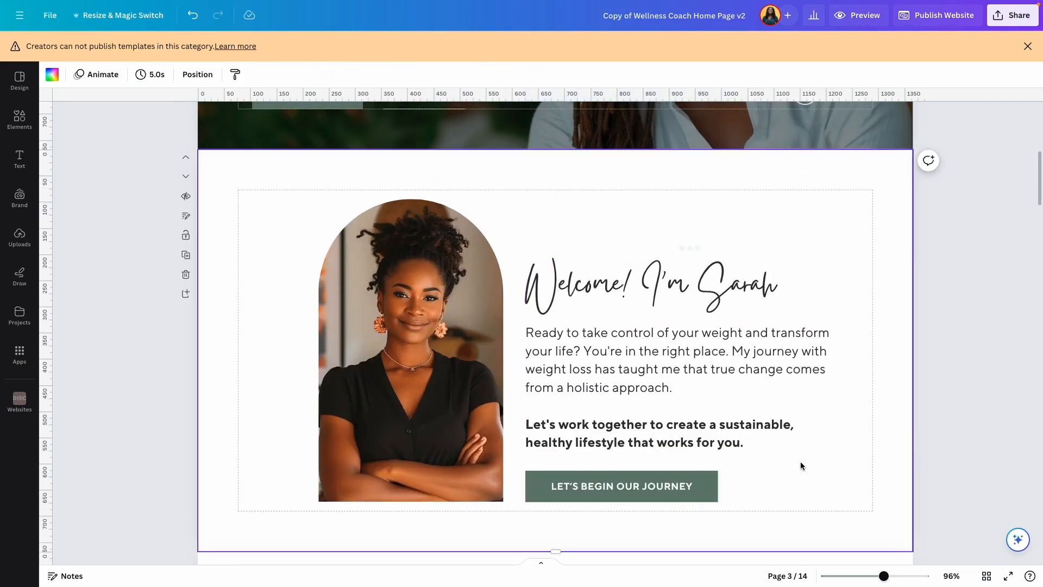
pyautogui.scroll(-15, 800, 461)
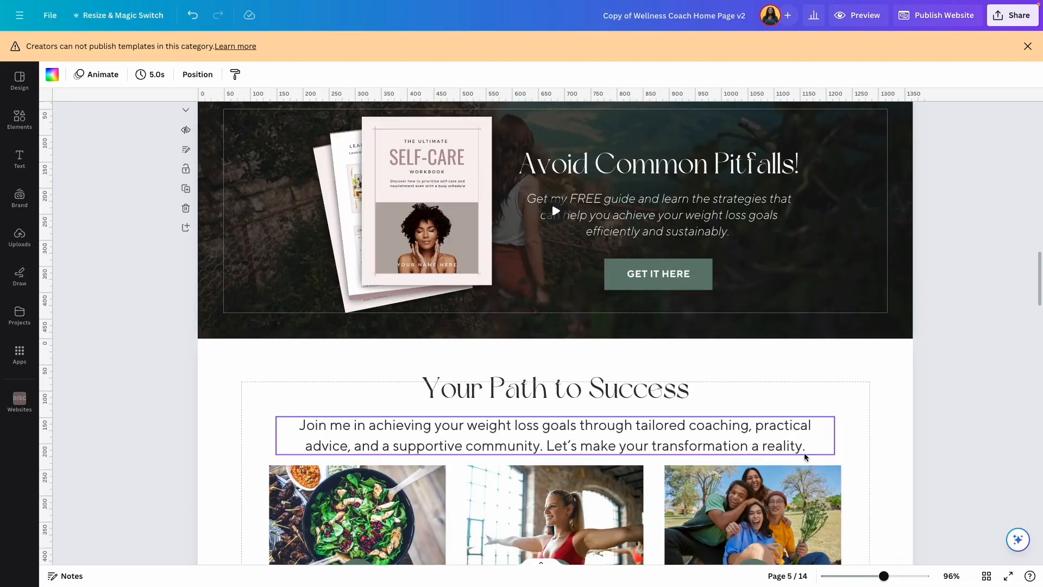
# Locate the linkable buttons in the Avoid Common Pitfalls section and on the Membership, Coaching and Community cards
pyautogui.click(652, 274)
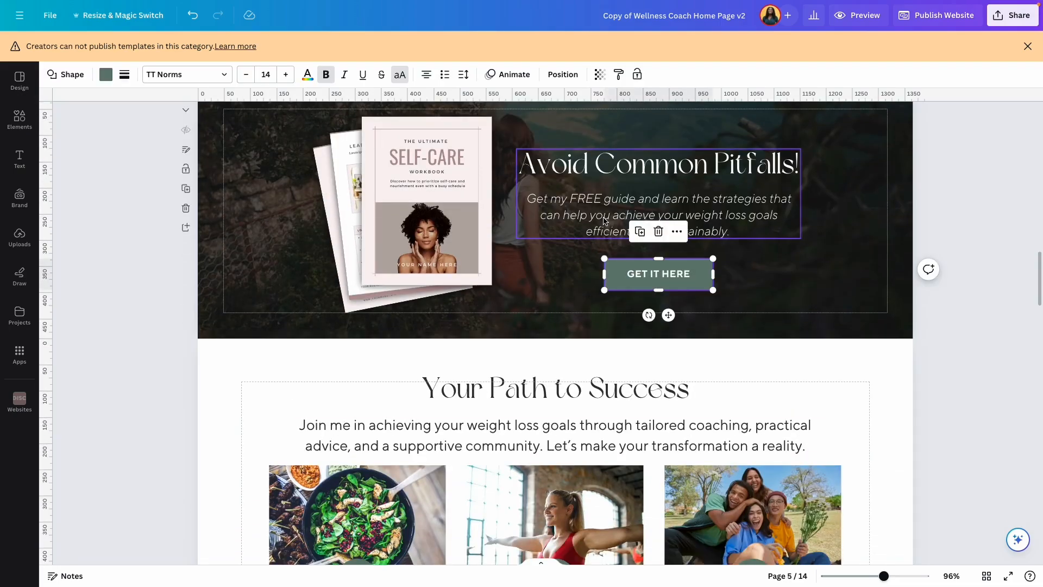
pyautogui.scroll(-5, 399, 403)
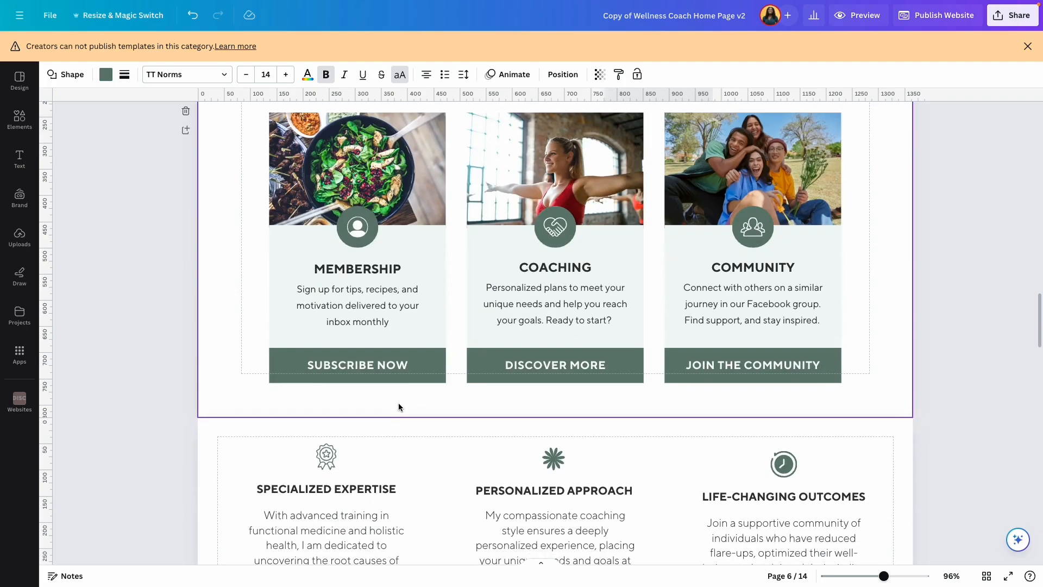
pyautogui.click(402, 370)
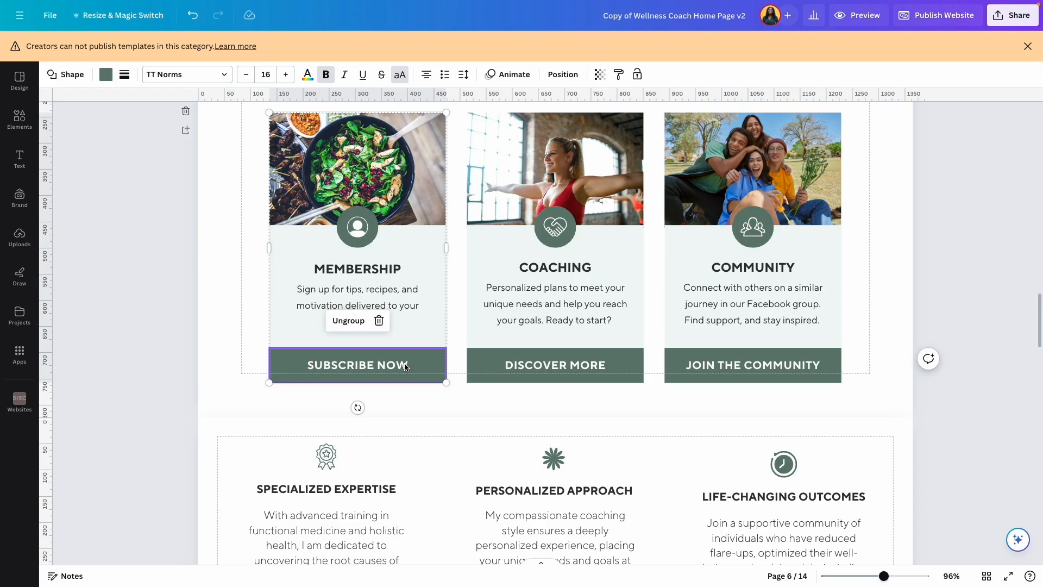
pyautogui.click(549, 363)
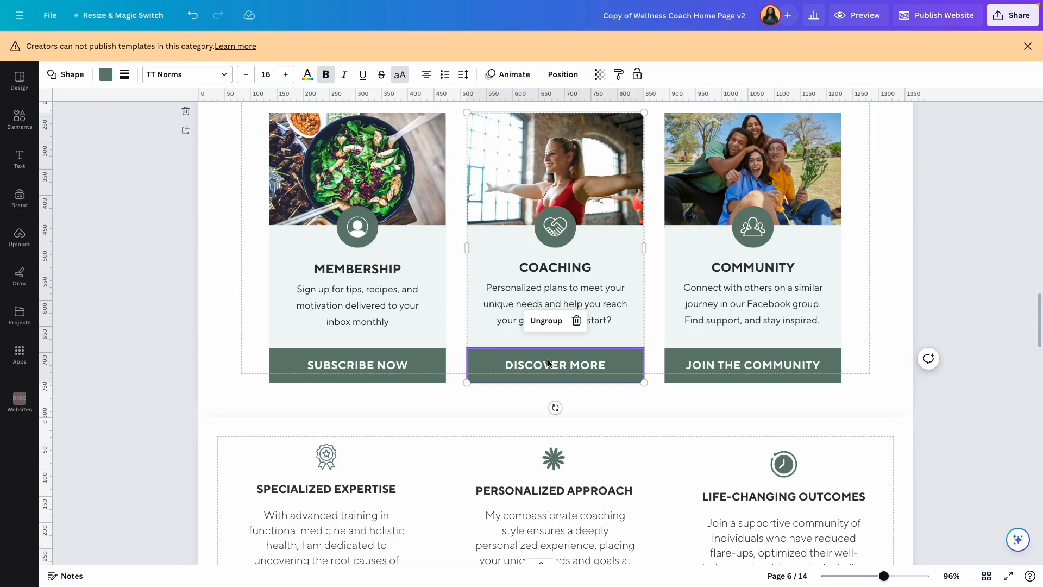
pyautogui.click(735, 356)
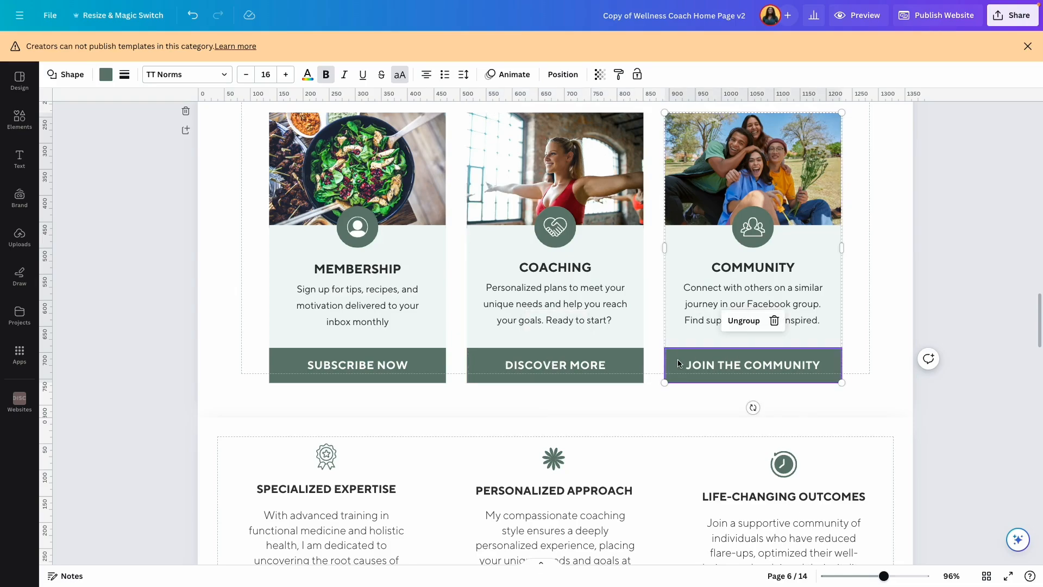
pyautogui.scroll(-3, 501, 157)
pyautogui.click(543, 191)
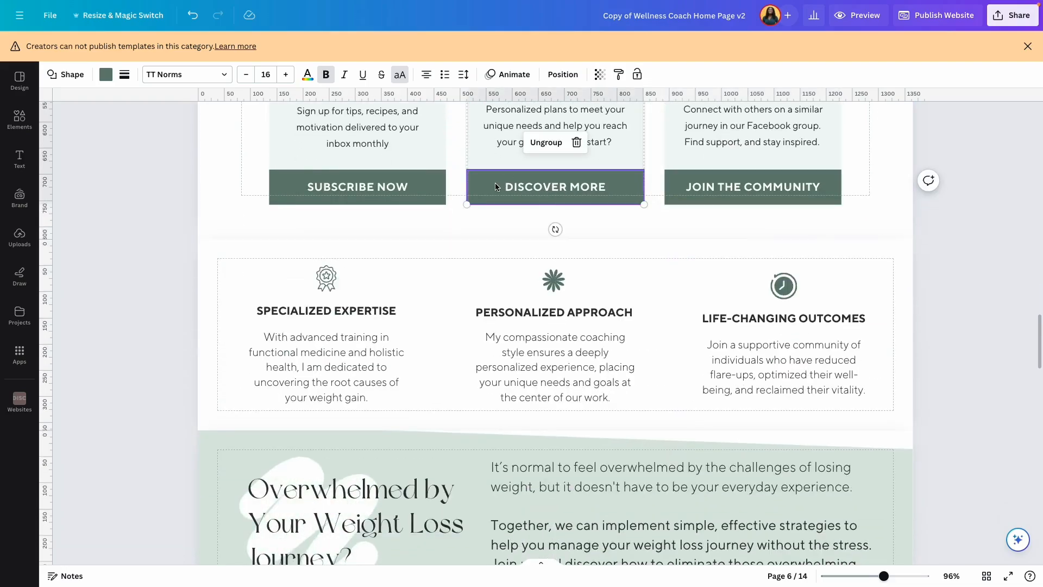
# Locate the linkable SUBSCRIBE TO MY NEWSLETTER button in the Let's Connect section and the BOOK A CALL button in the clarity call section
pyautogui.scroll(-10, 495, 187)
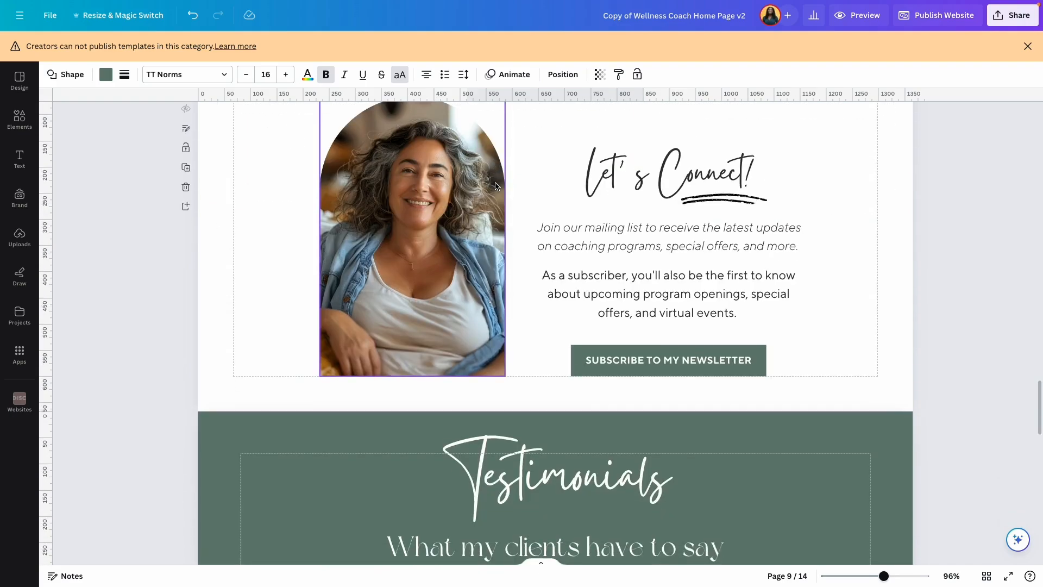
pyautogui.click(639, 371)
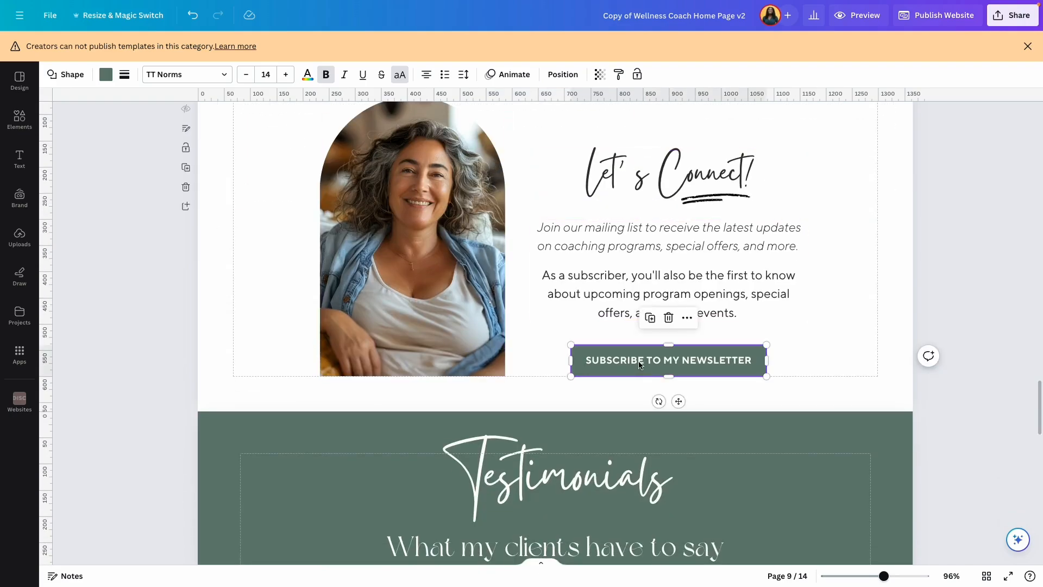
pyautogui.scroll(-2, 640, 364)
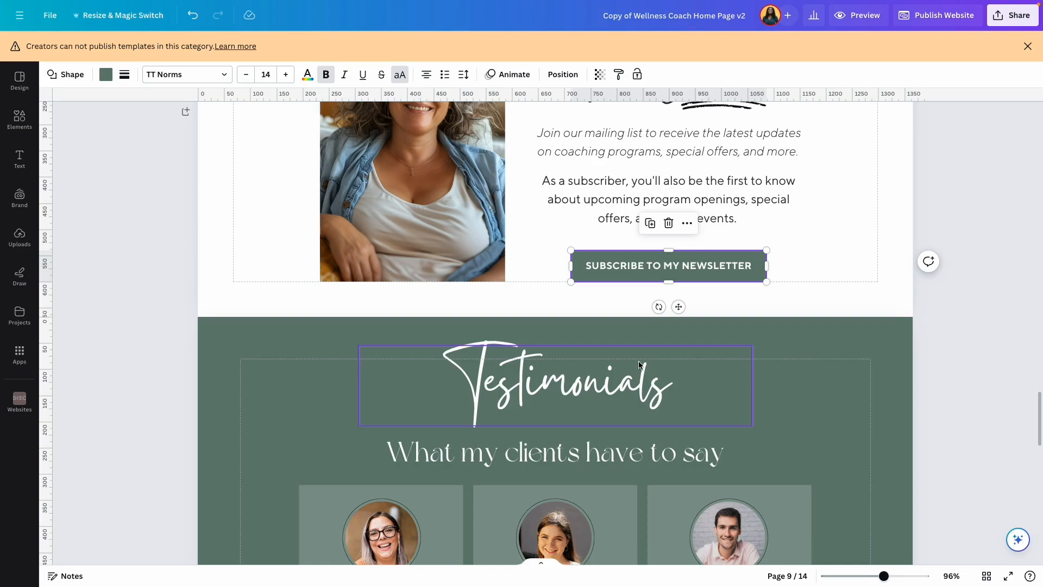
pyautogui.scroll(-15, 639, 365)
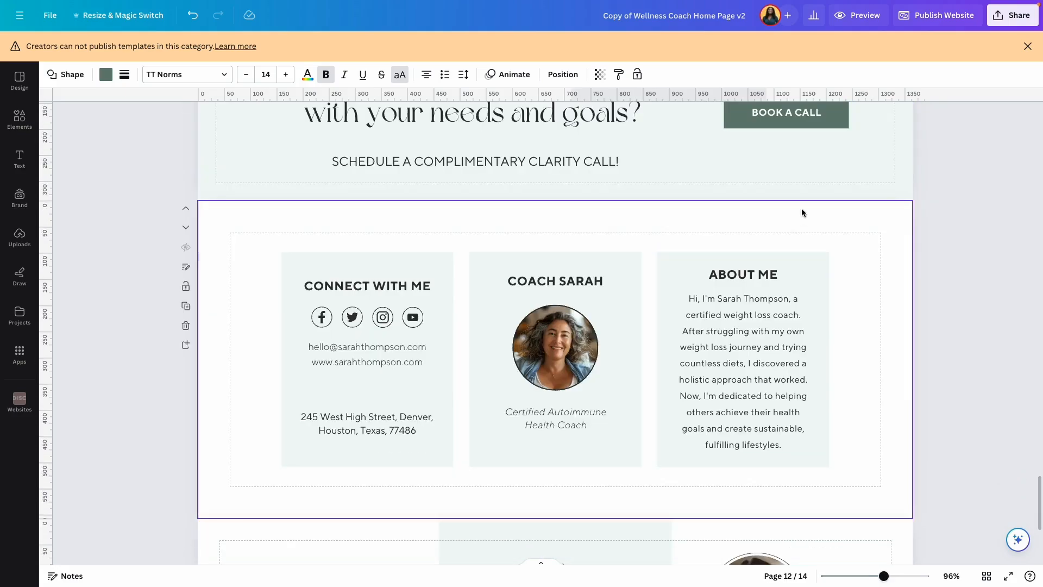
pyautogui.click(794, 192)
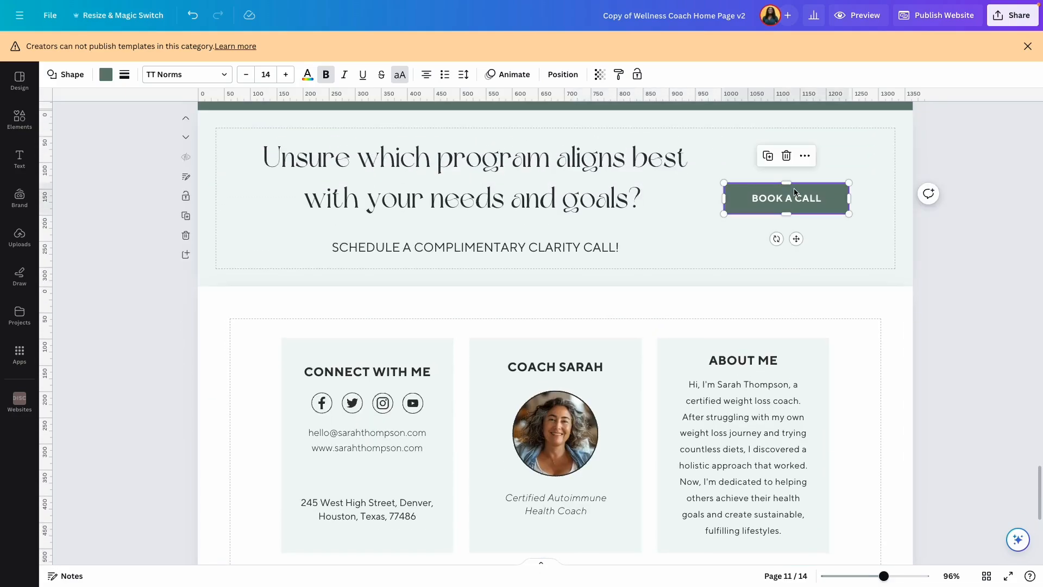
pyautogui.click(827, 228)
# Ungroup the Connect With Me card and check that its Facebook, Twitter, Instagram and YouTube icons can be selected individually
pyautogui.scroll(-4, 823, 226)
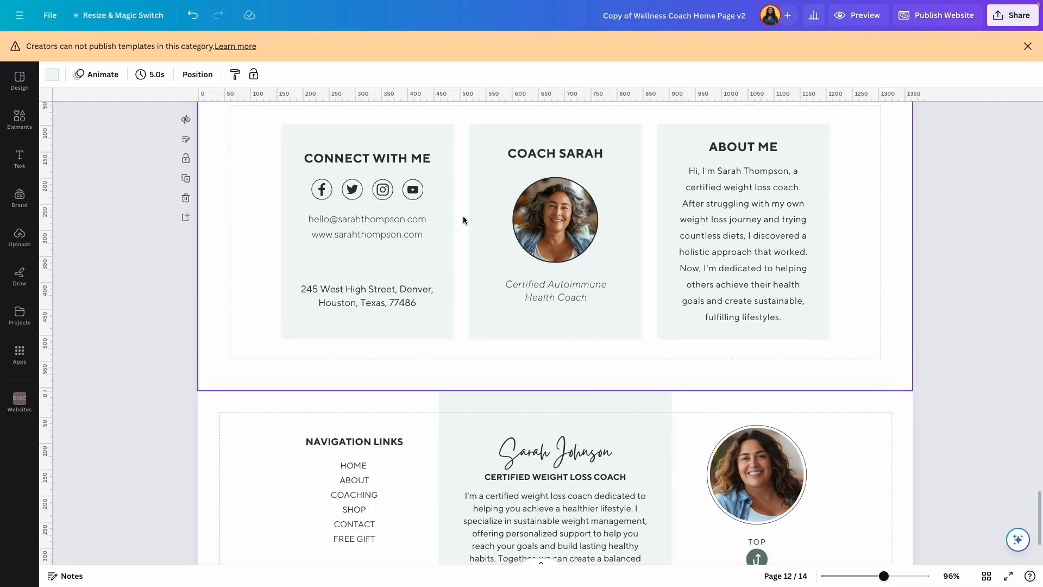
pyautogui.scroll(2, 464, 219)
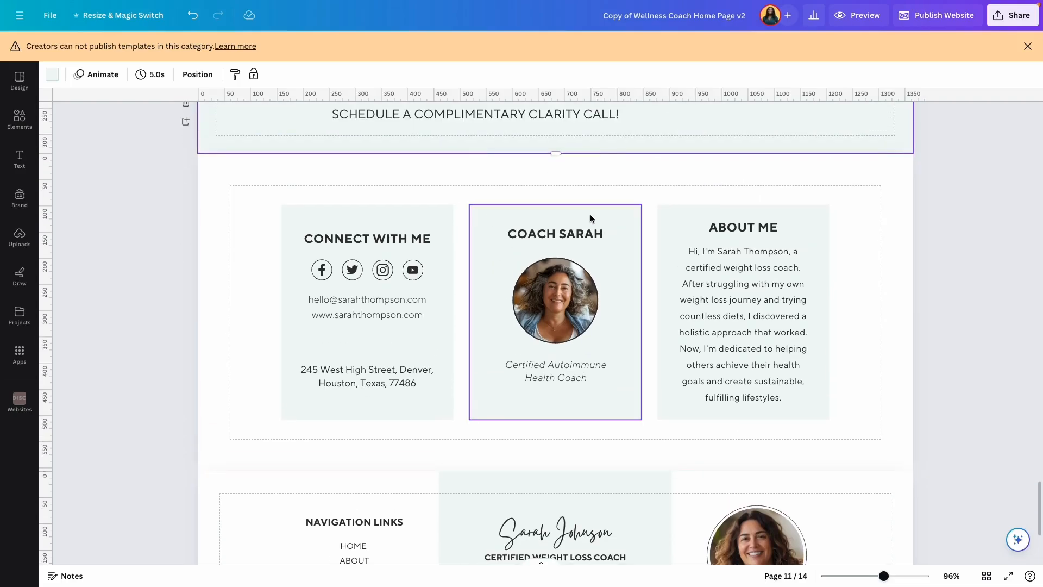
pyautogui.click(330, 271)
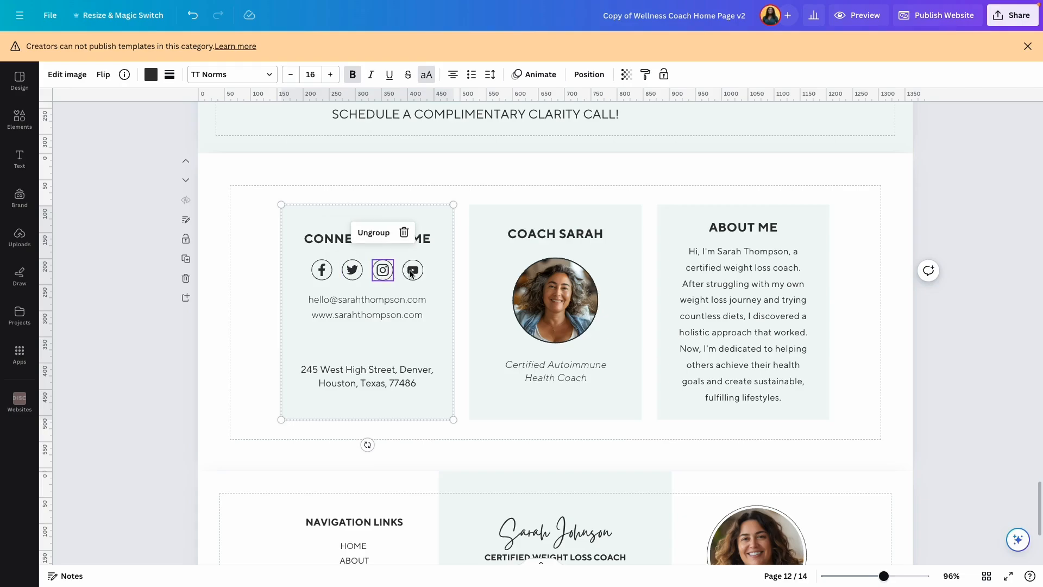
pyautogui.click(405, 234)
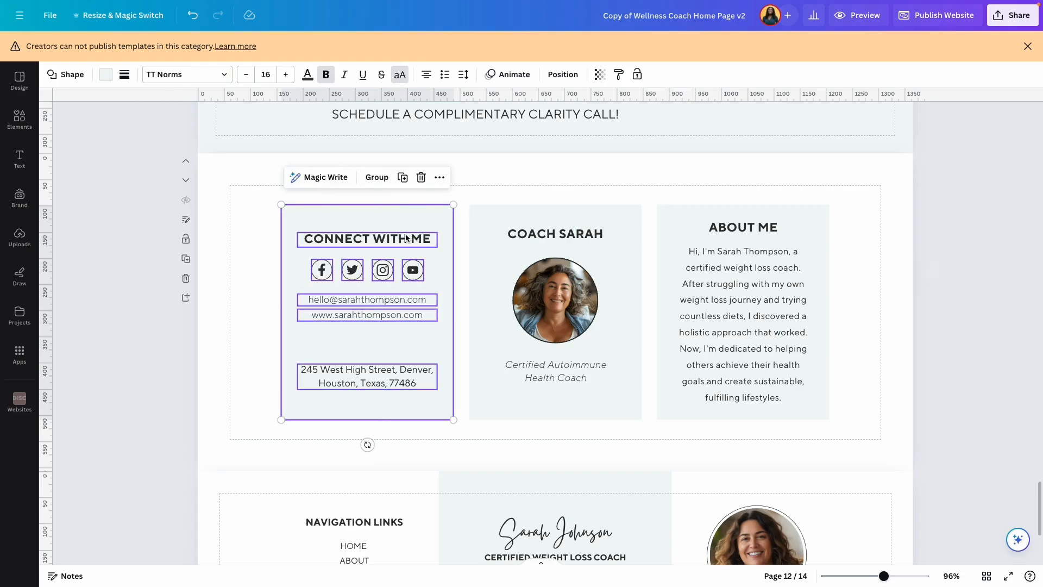
pyautogui.click(256, 287)
pyautogui.click(321, 270)
pyautogui.click(352, 270)
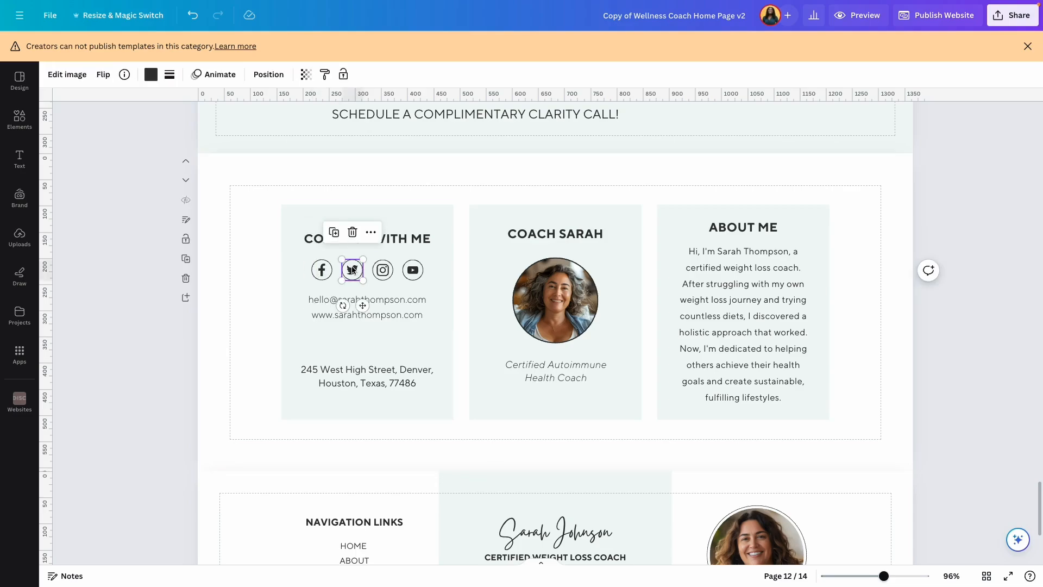
pyautogui.click(383, 270)
pyautogui.click(413, 270)
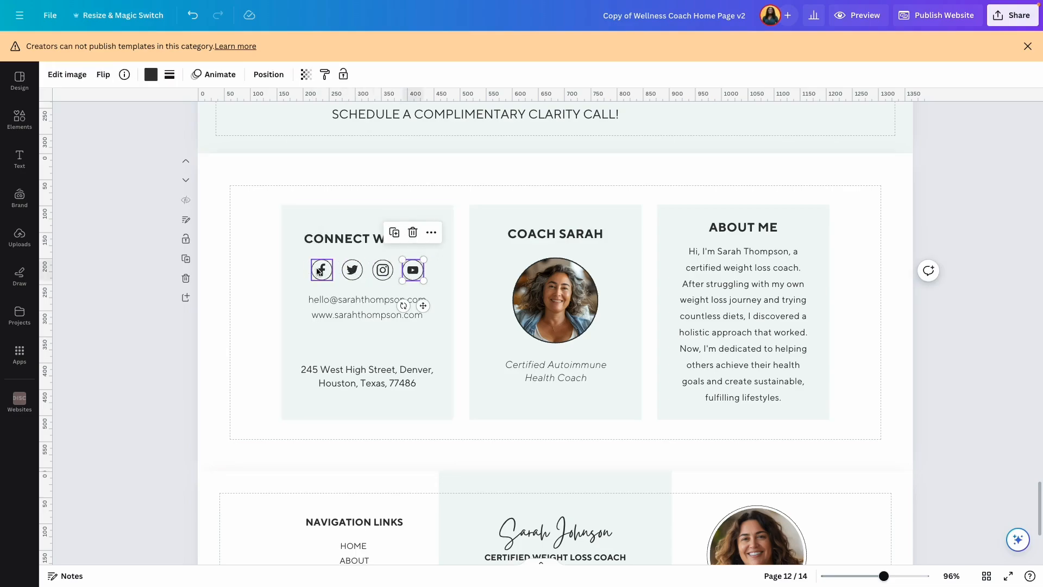
# Switch to Facebook and copy the share link of the Digital Products for Coaches group
pyautogui.press('Escape')
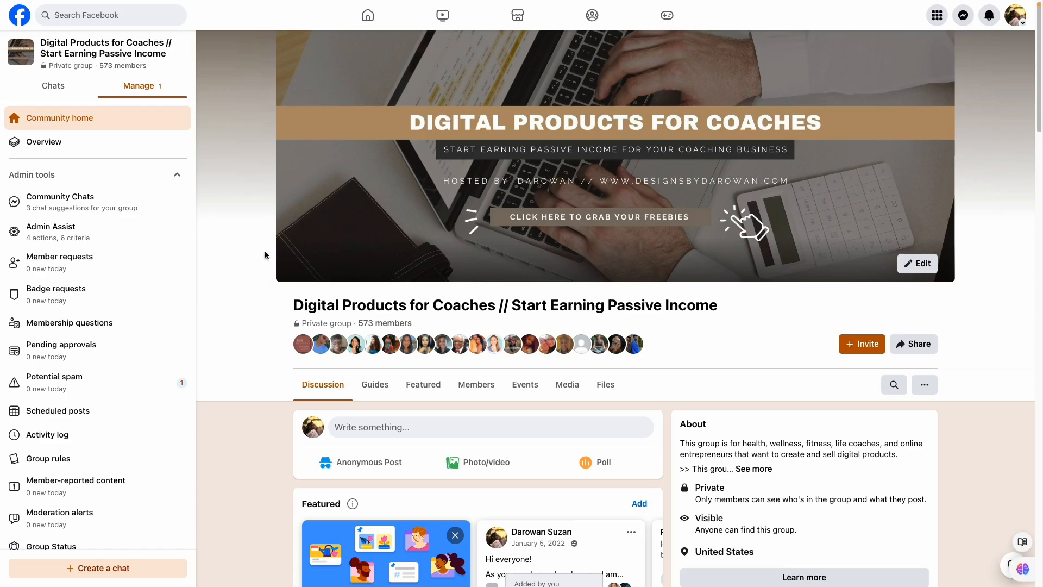
pyautogui.click(916, 348)
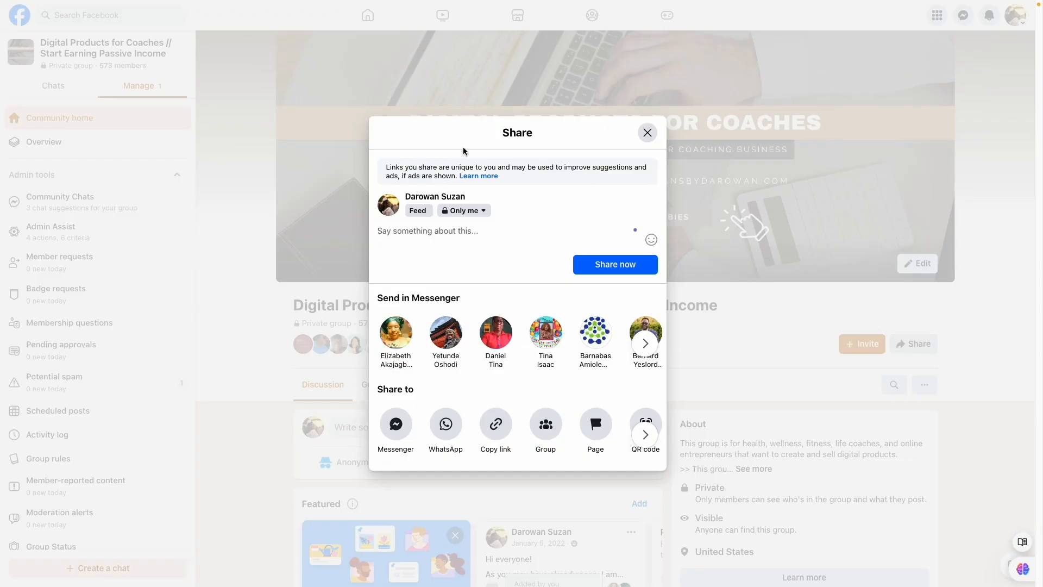
pyautogui.click(496, 424)
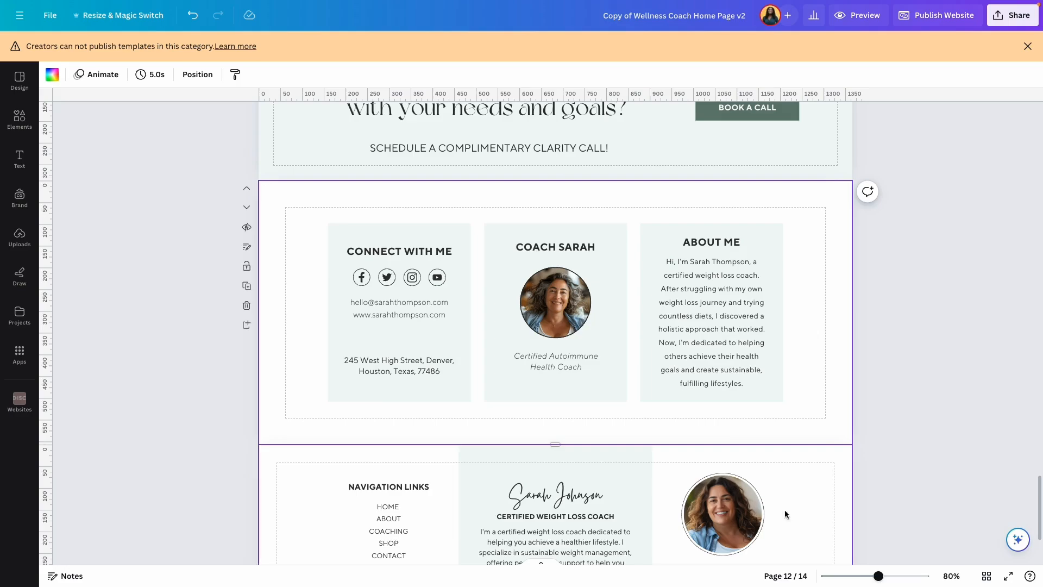
# Return to the Canva design and add the copied group URL as the link on the Connect With Me card's Facebook icon
pyautogui.click(896, 576)
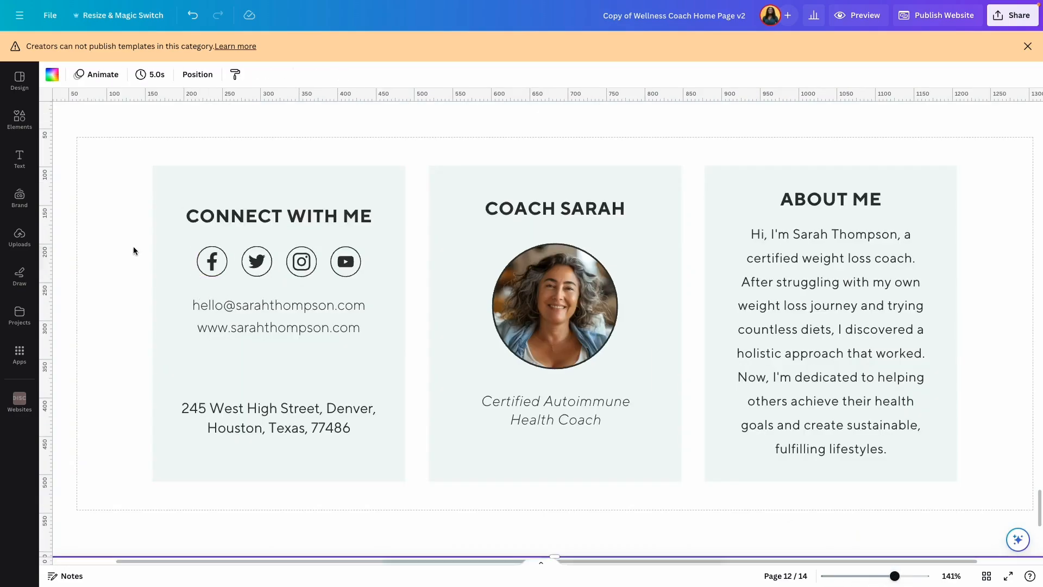
pyautogui.click(212, 262)
pyautogui.click(231, 219)
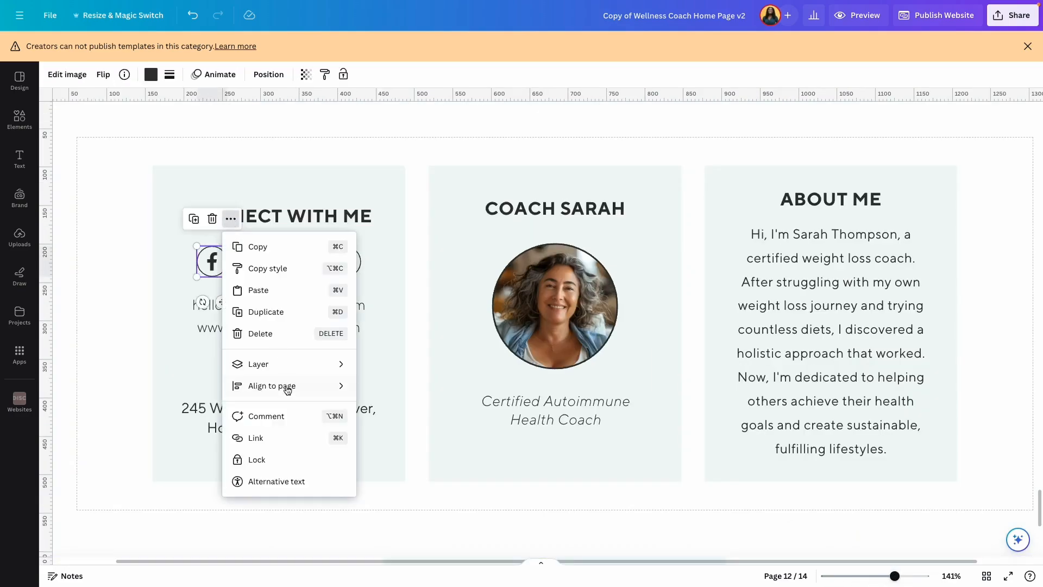
pyautogui.click(257, 438)
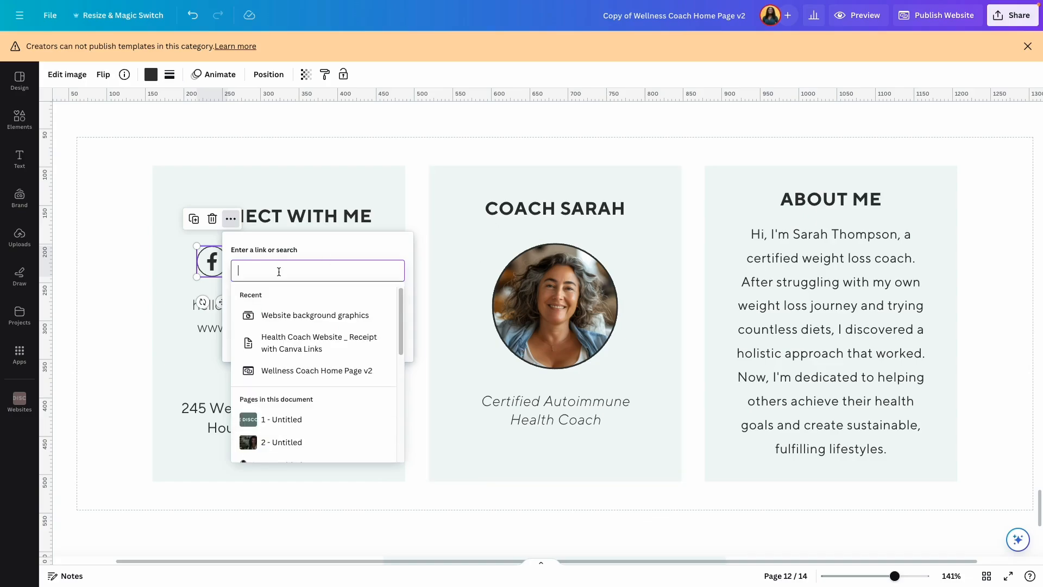
pyautogui.hotkey('ctrl', 'v')
pyautogui.click(380, 344)
pyautogui.click(407, 212)
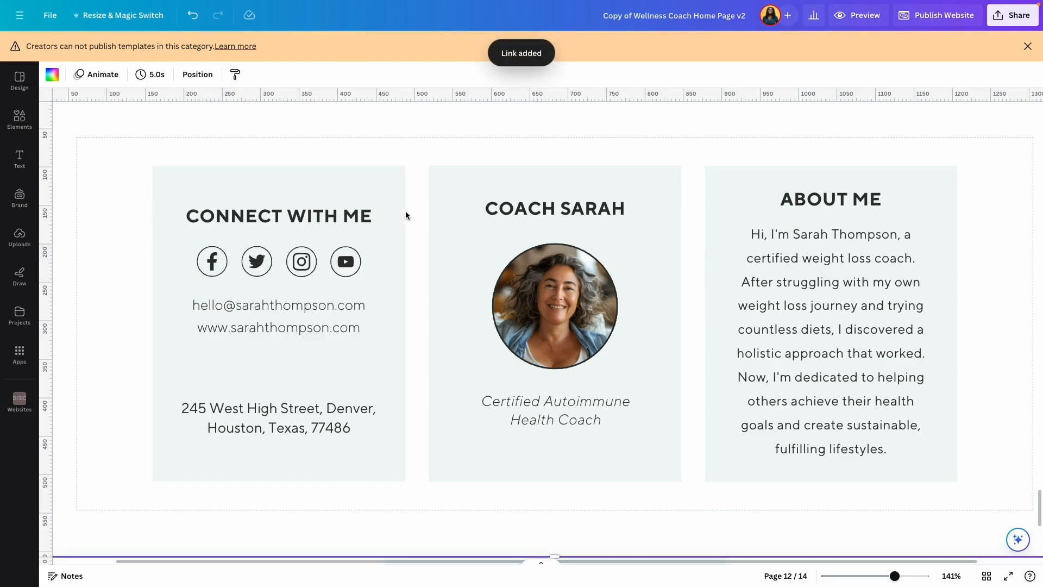
# Preview the website in mobile view and test the Facebook icon's link in the Connect With Me section
pyautogui.click(202, 268)
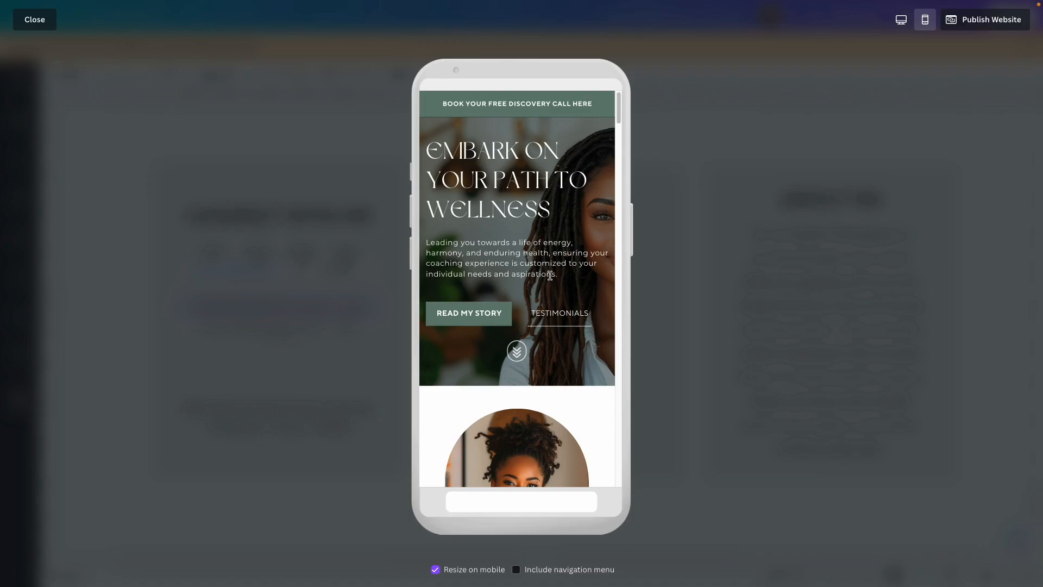
pyautogui.scroll(-20, 549, 275)
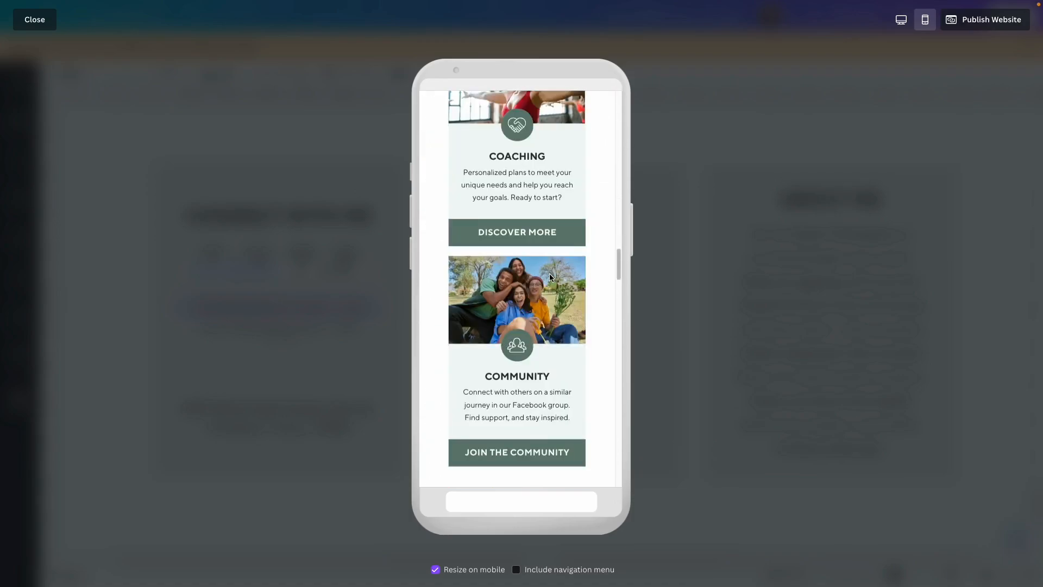
pyautogui.scroll(-20, 550, 277)
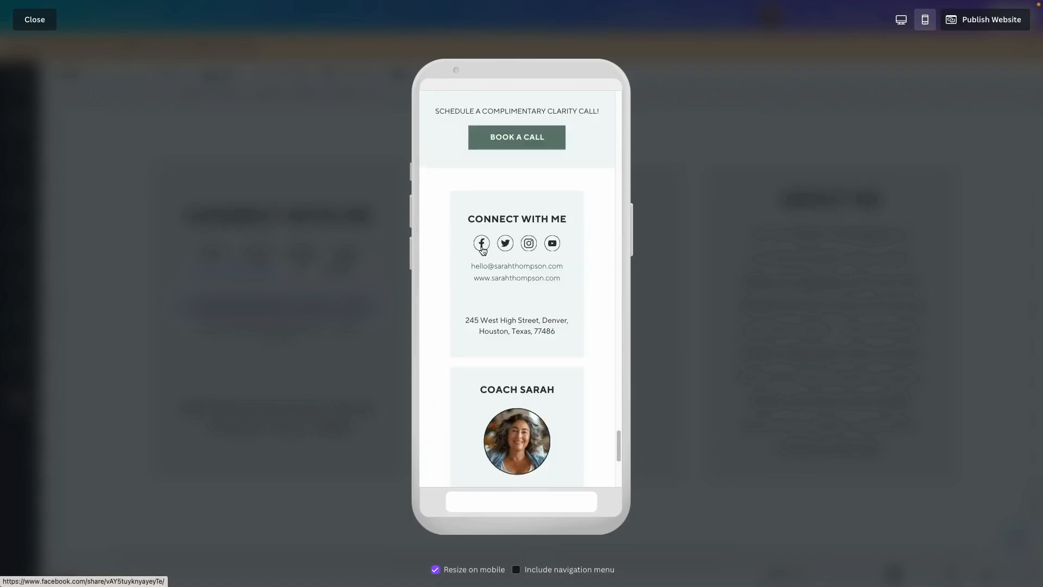
pyautogui.click(482, 246)
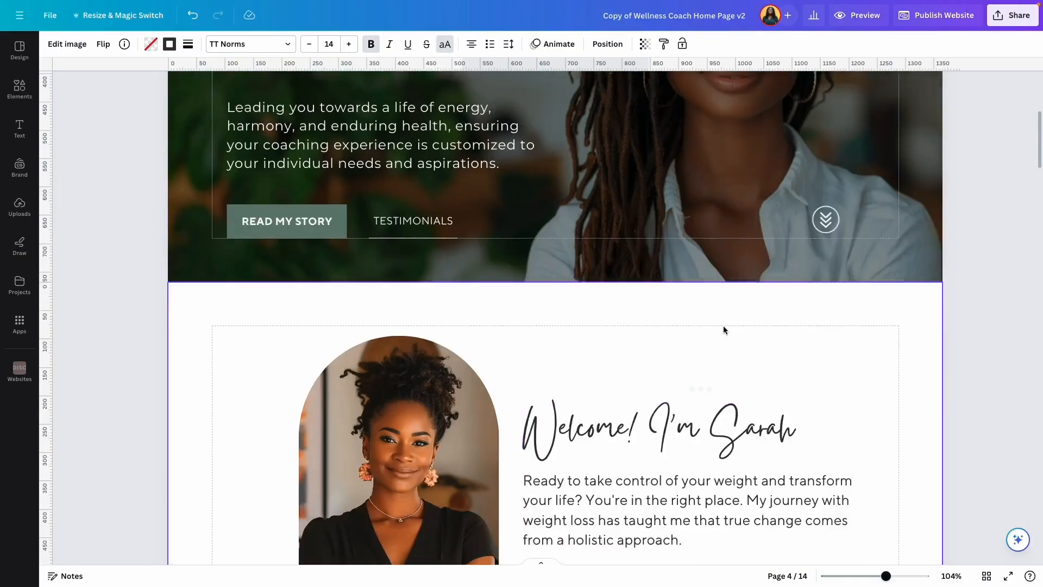
# Rename the design to the coach's first name in possessive form plus "Wellness Coach Home Page", and open the website publishing options
pyautogui.scroll(1, 722, 325)
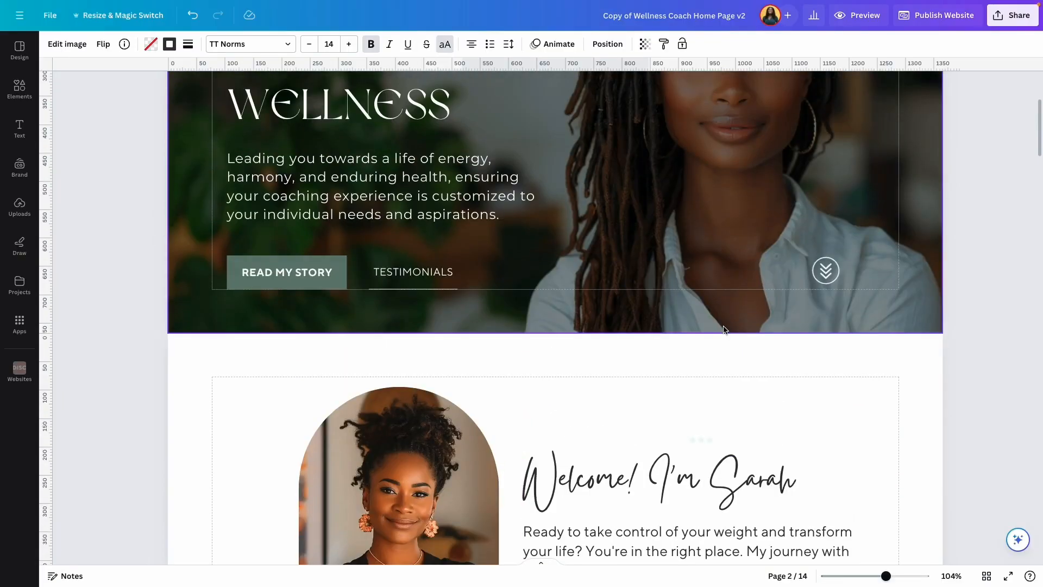
pyautogui.click(634, 15)
pyautogui.click(983, 145)
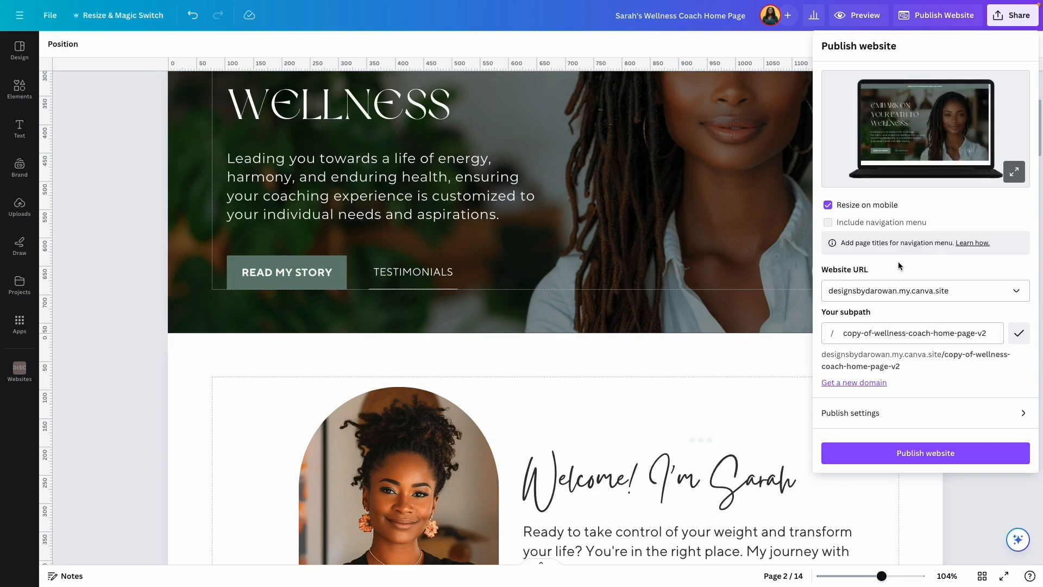
# Open the Publish to the web settings and set the website to publish With navigation
pyautogui.click(853, 383)
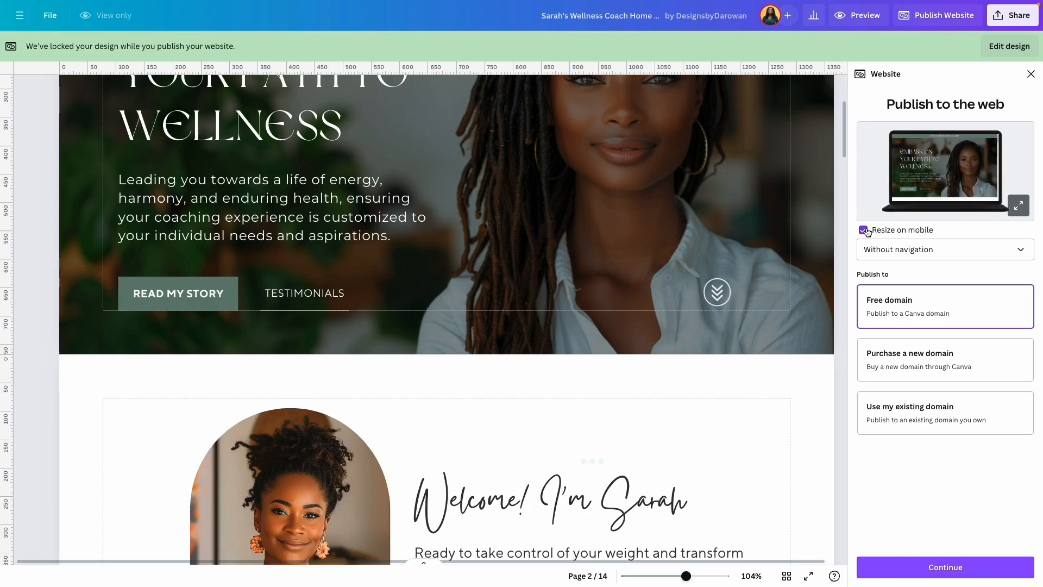
pyautogui.click(866, 249)
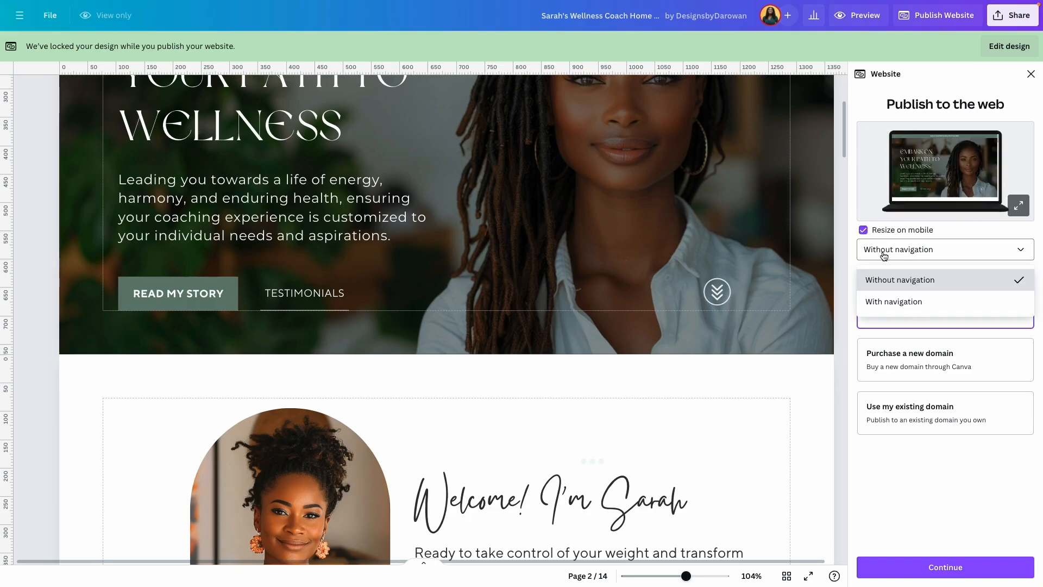
pyautogui.click(886, 301)
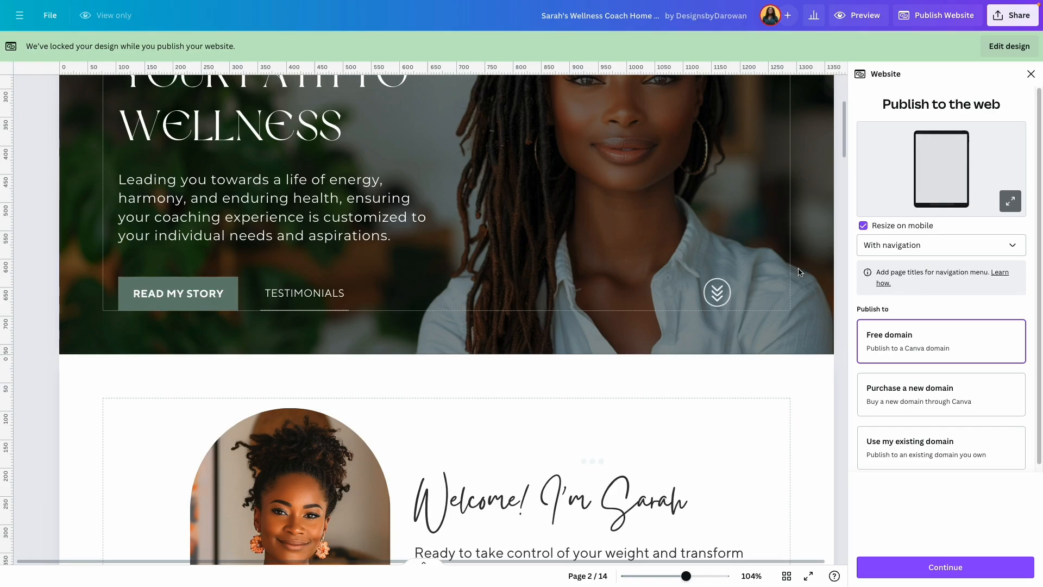
pyautogui.scroll(-10, 581, 379)
pyautogui.scroll(-3, 581, 370)
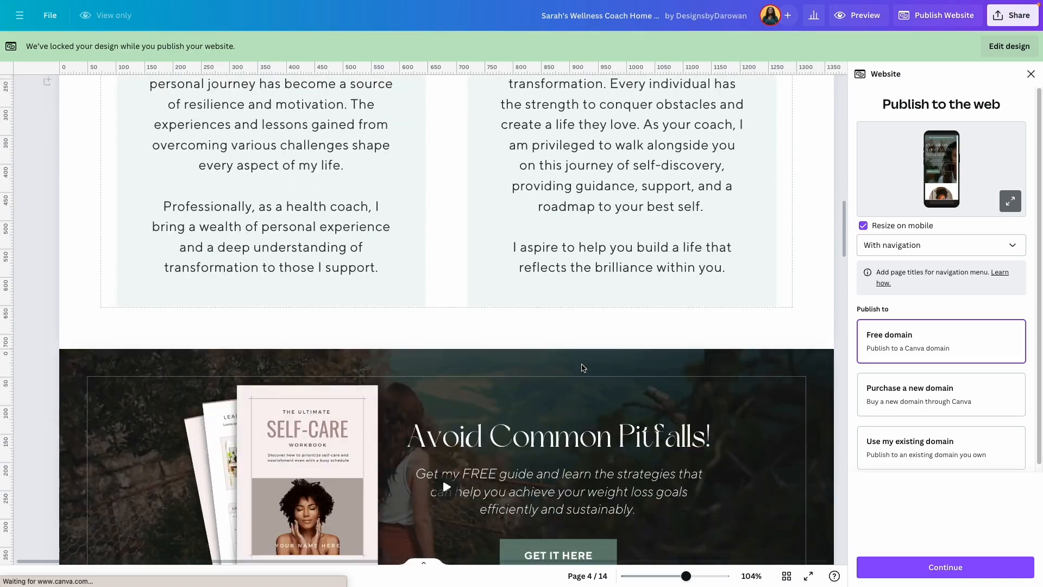
pyautogui.scroll(15, 582, 369)
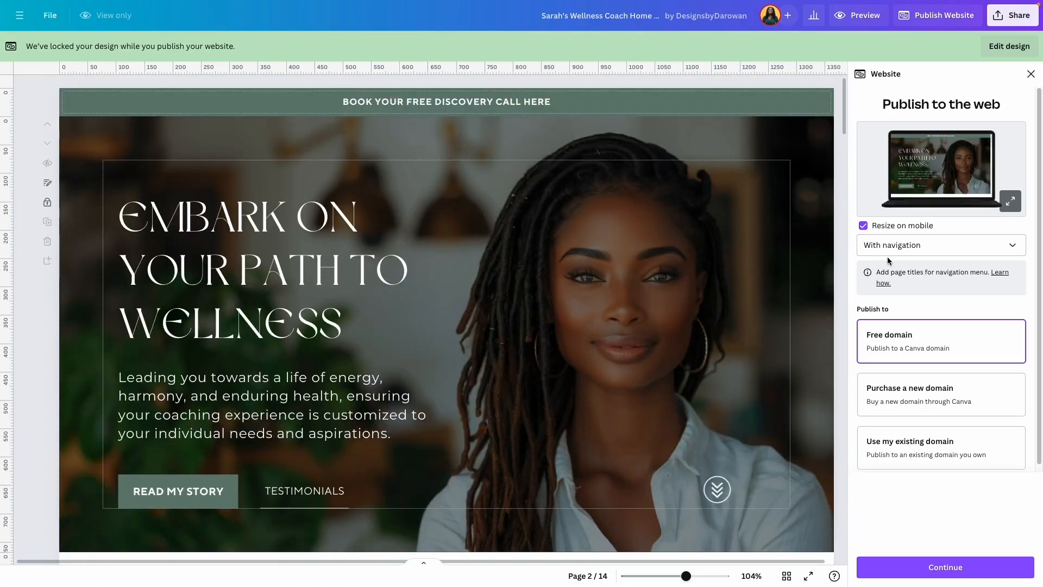
# Set the website to publish Without navigation on a free Canva domain and continue to the review settings
pyautogui.click(887, 251)
pyautogui.click(885, 274)
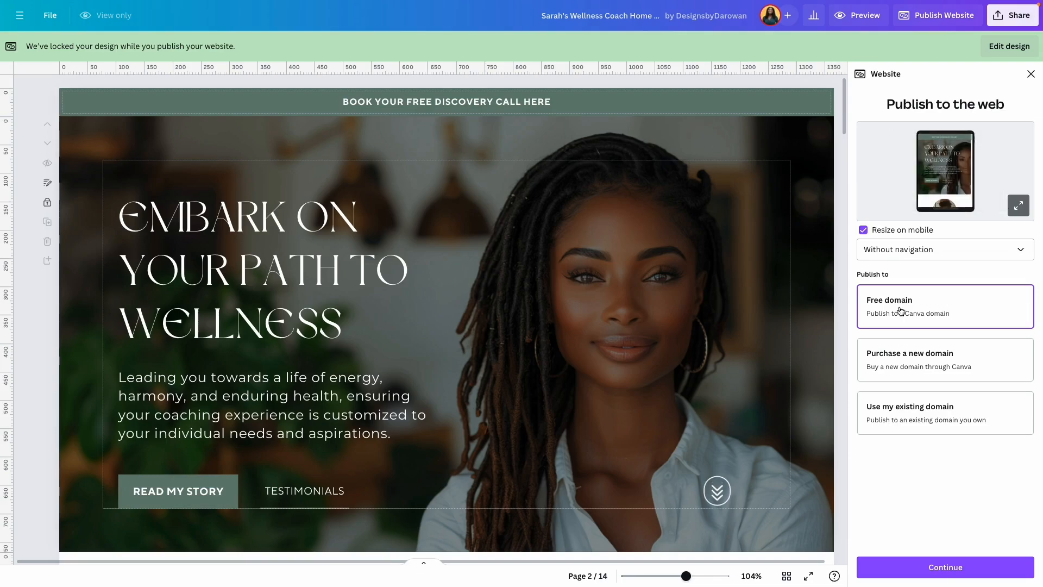
pyautogui.click(946, 570)
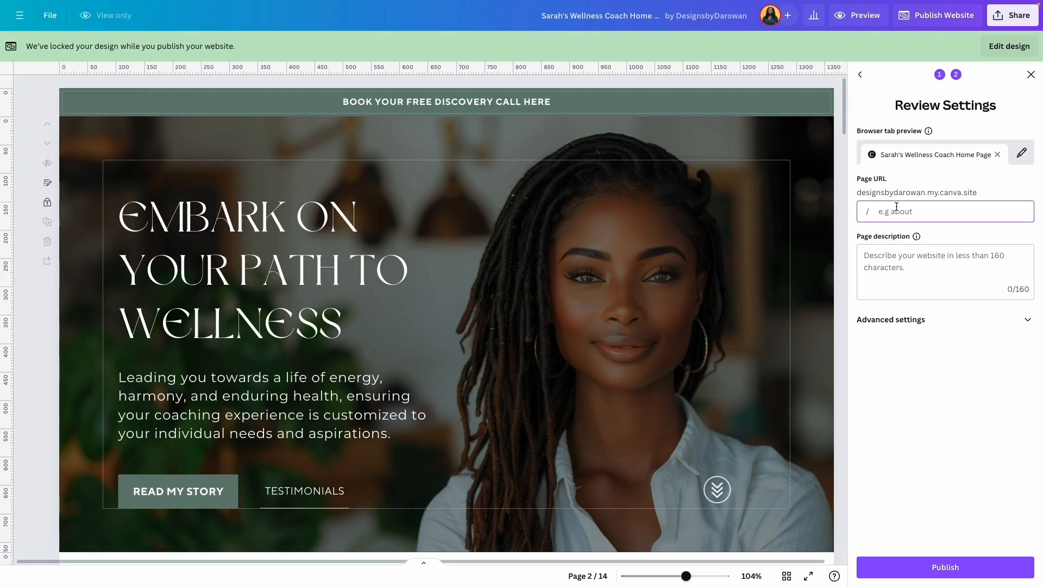
# Set the page URL ending to homepage, leave the page description empty, and publish the website
pyautogui.write('homepage')
pyautogui.click(944, 276)
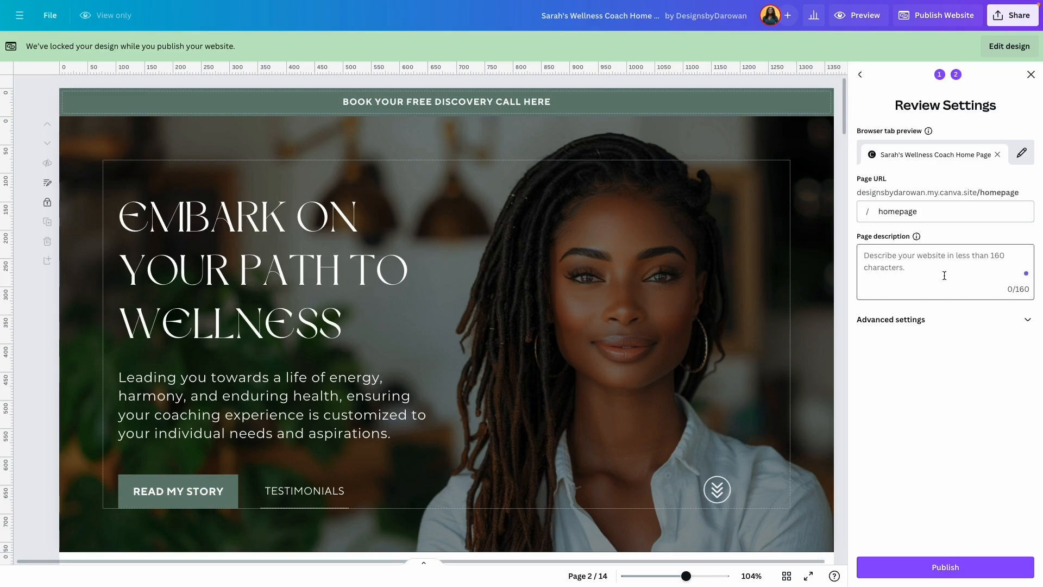
pyautogui.click(946, 567)
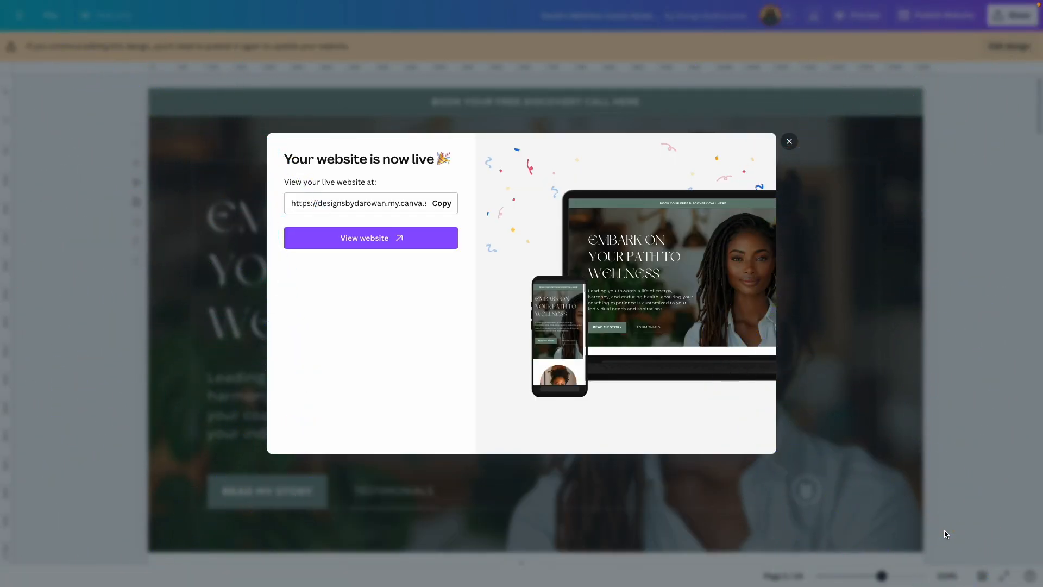
# Open the live website and look through its sections down to the Connect With Me area
pyautogui.click(359, 238)
pyautogui.scroll(-20, 360, 239)
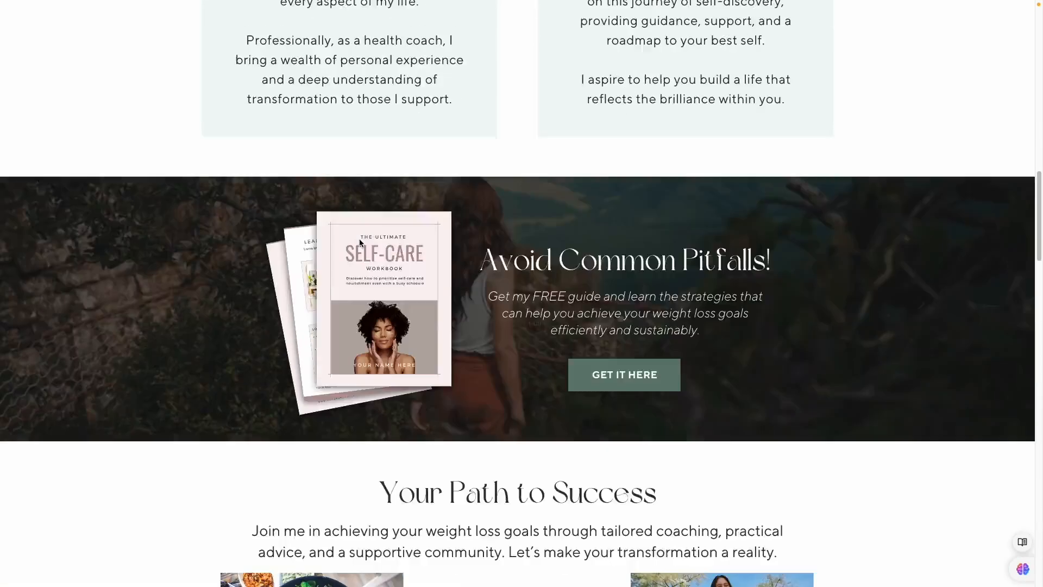
pyautogui.scroll(-10, 360, 239)
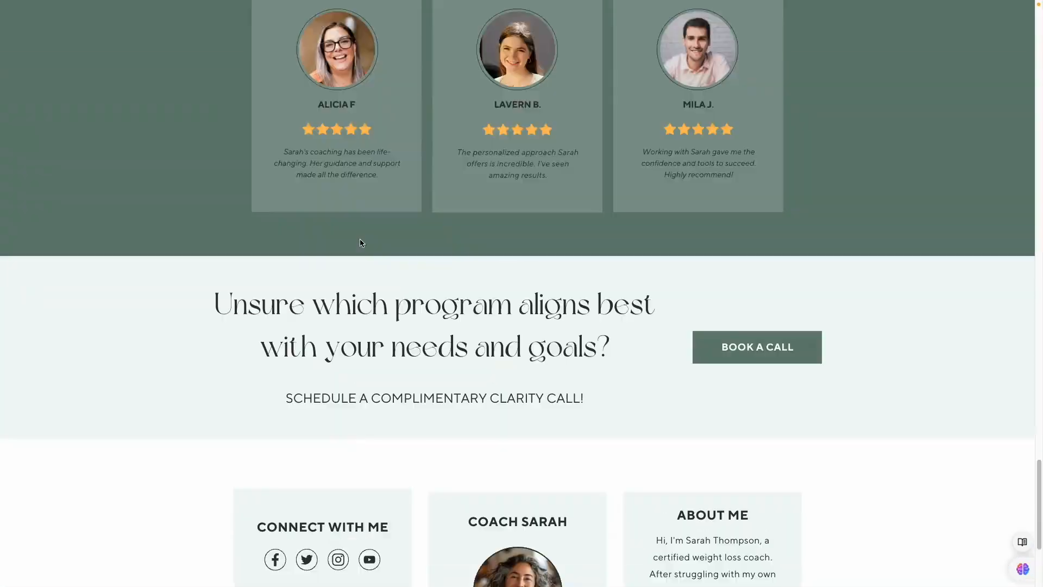
pyautogui.scroll(10, 359, 239)
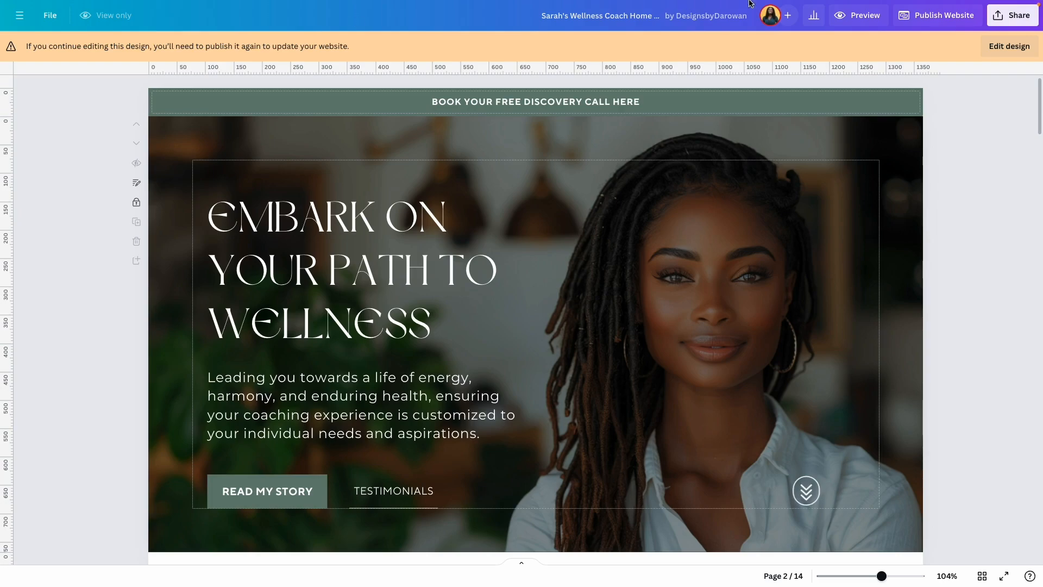
# Return to the Canva design, unlock it for editing, and open the advanced publish settings of the website
pyautogui.click(1002, 47)
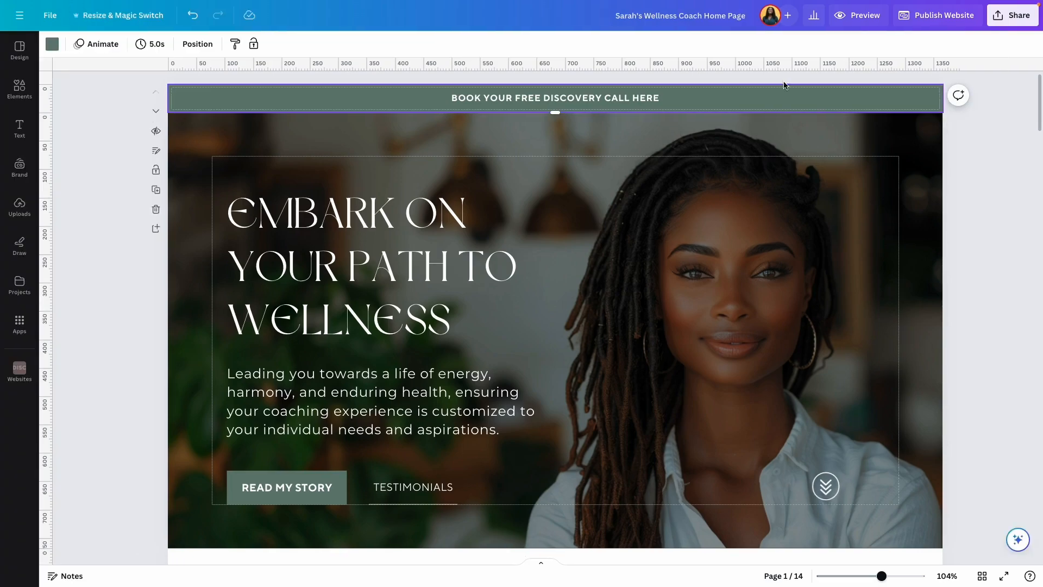
pyautogui.click(918, 16)
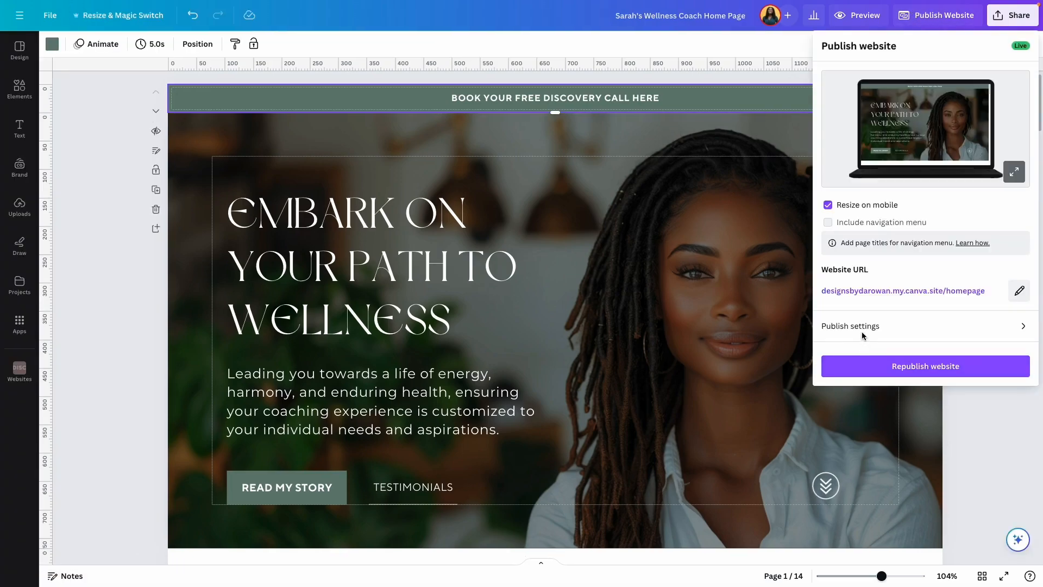
pyautogui.click(863, 328)
pyautogui.click(867, 222)
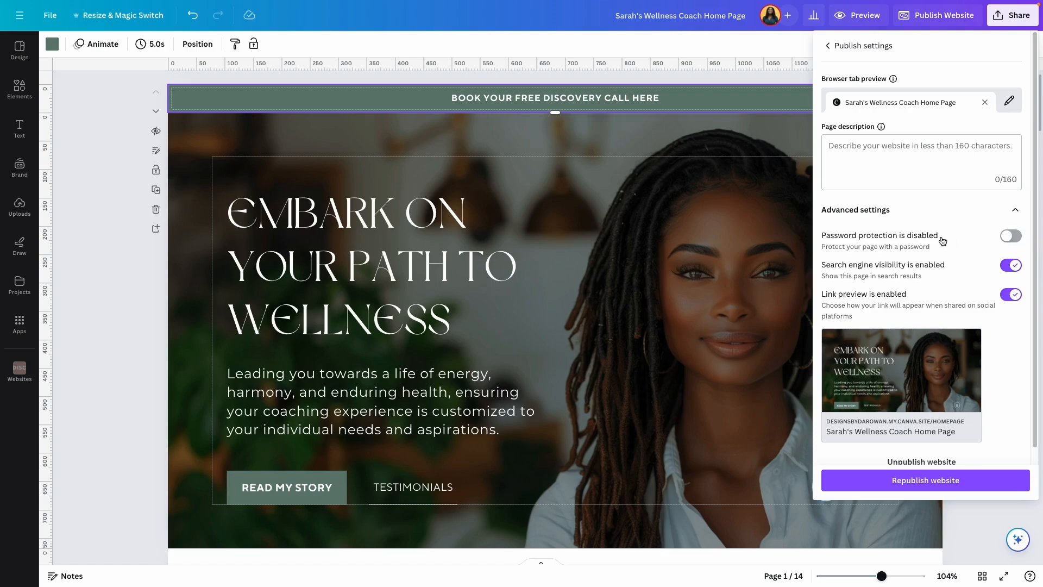
# Try the page's password protection, turn it off again, and republish the website with search engine visibility and link preview enabled
pyautogui.click(1010, 236)
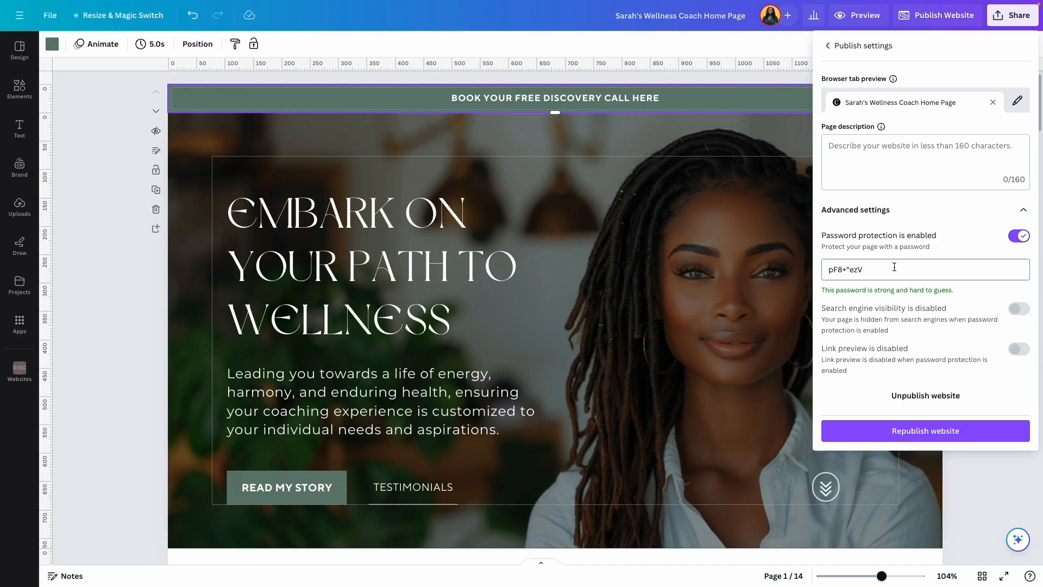
pyautogui.click(908, 235)
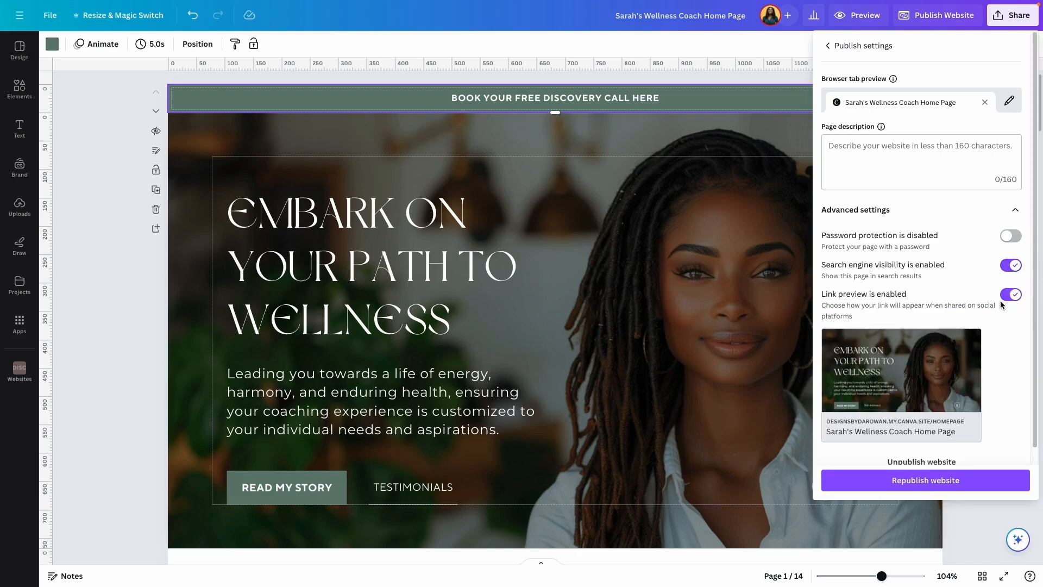
pyautogui.scroll(-1, 946, 291)
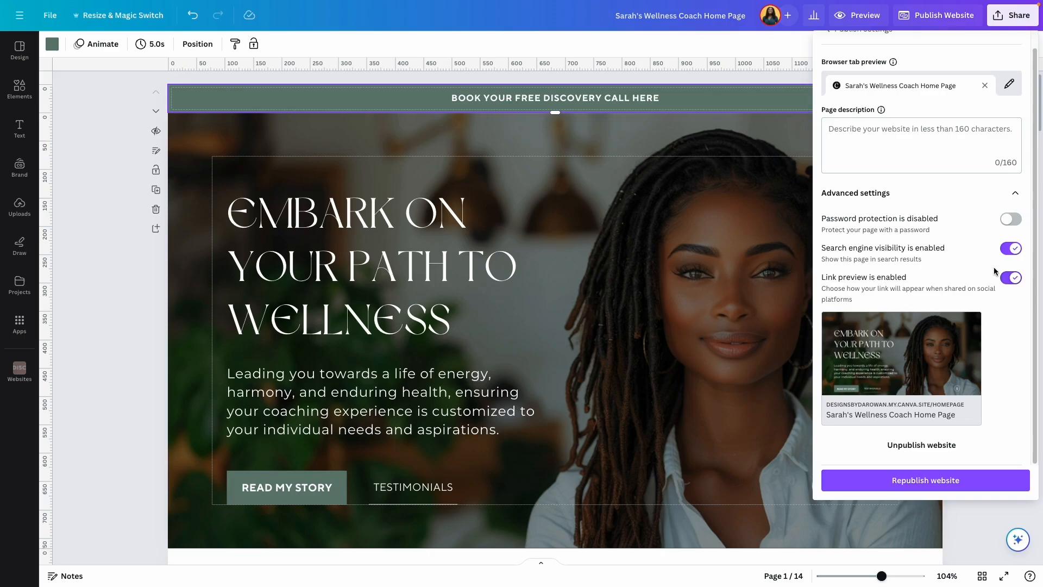
pyautogui.click(918, 485)
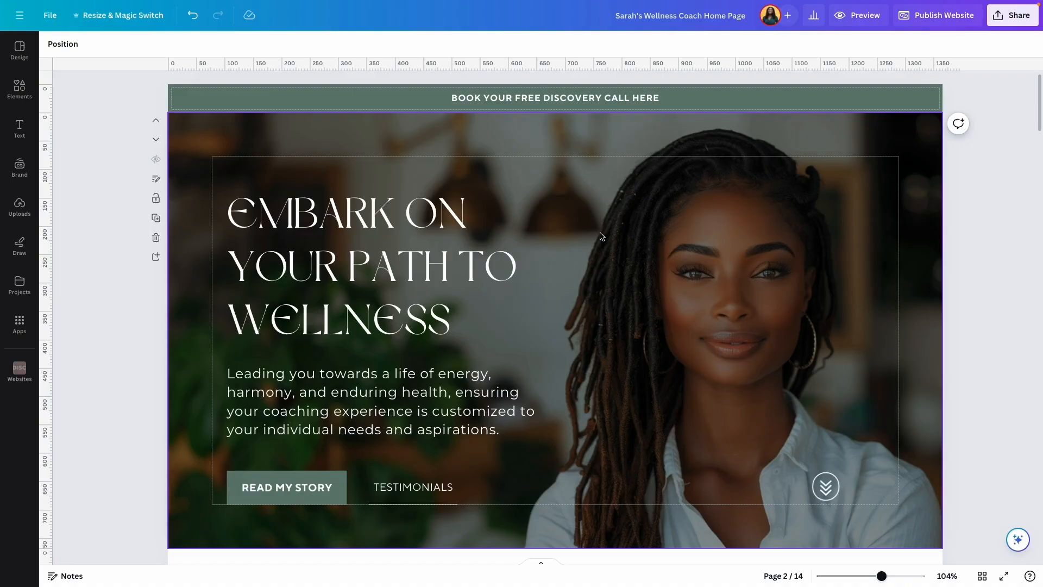